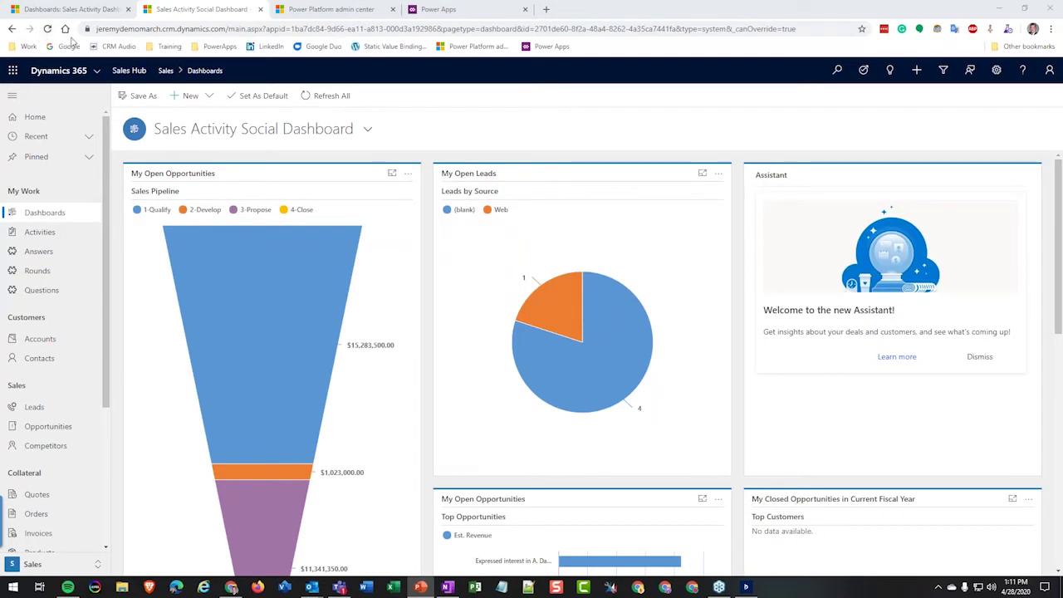
- Switch to the legacy web client's Sales Activity Dashboard and open its sitemap navigation
left_click(66, 10)
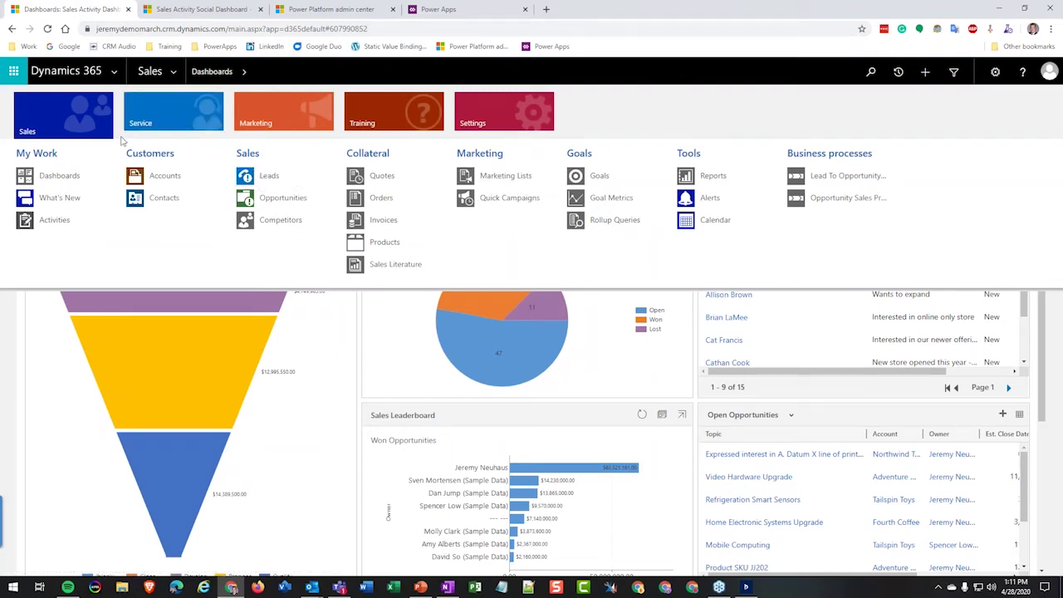
left_click(172, 72)
left_click(172, 71)
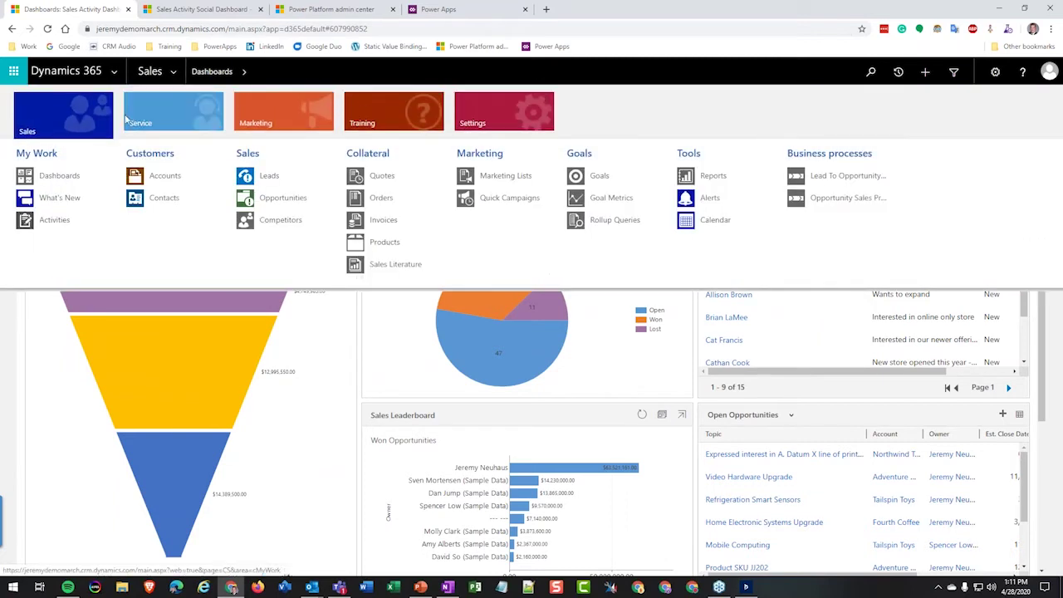
- Browse the Service, Marketing, Training and Settings area groups, then Sales and Service again
left_click(165, 112)
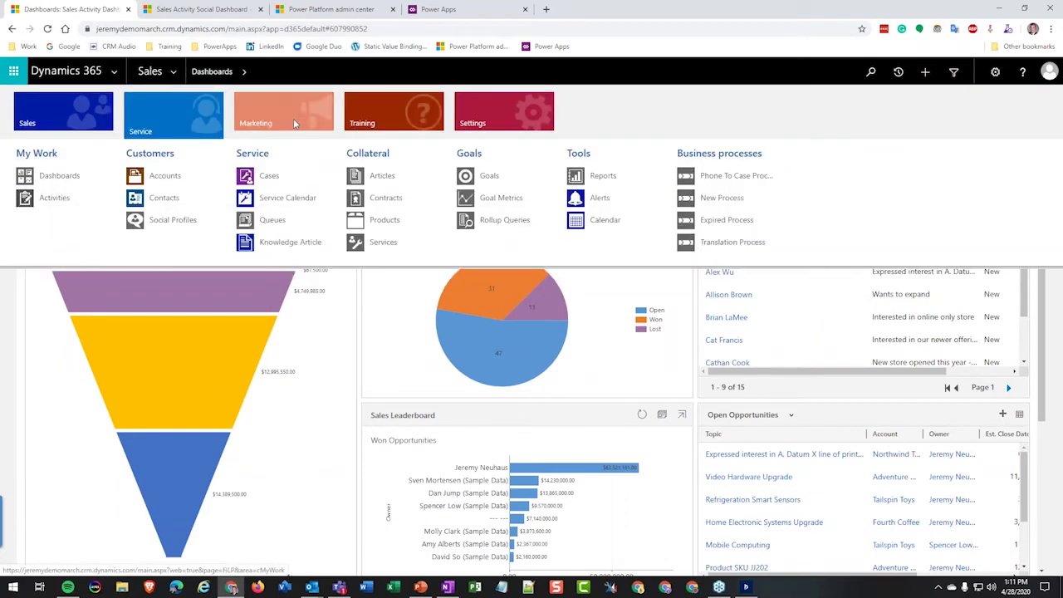
left_click(286, 117)
left_click(396, 116)
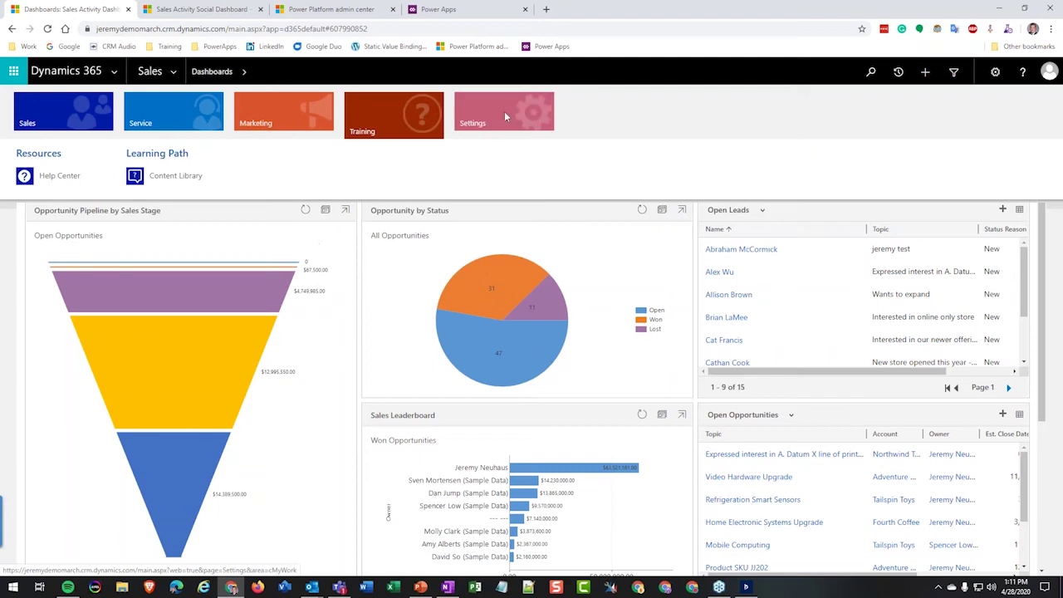
left_click(504, 116)
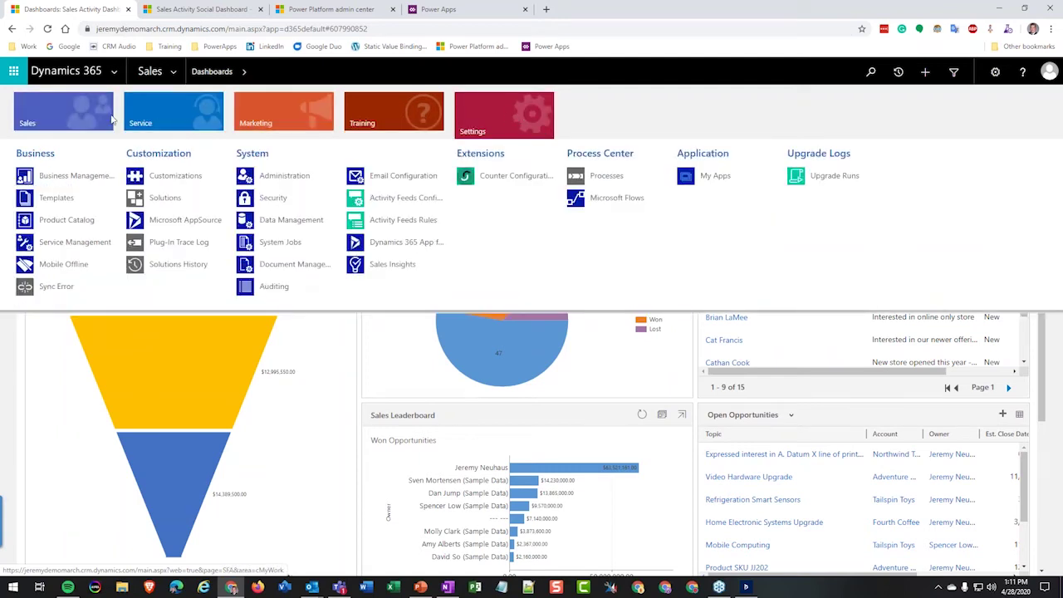
left_click(112, 120)
left_click(170, 115)
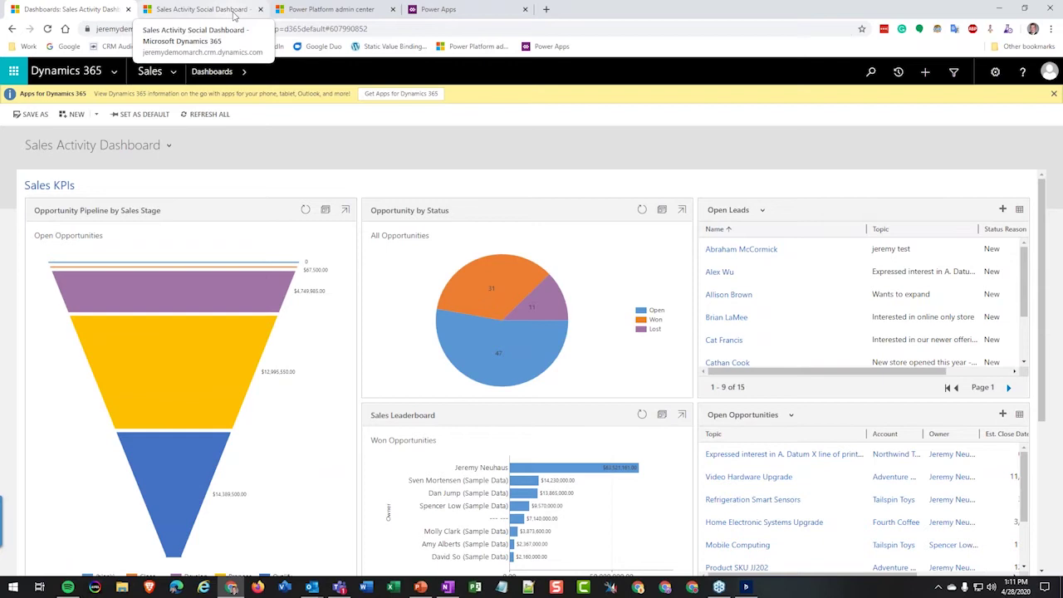
- Return to the Sales Hub social dashboard and open the Change area list from the sitemap's Sales button
left_click(234, 16)
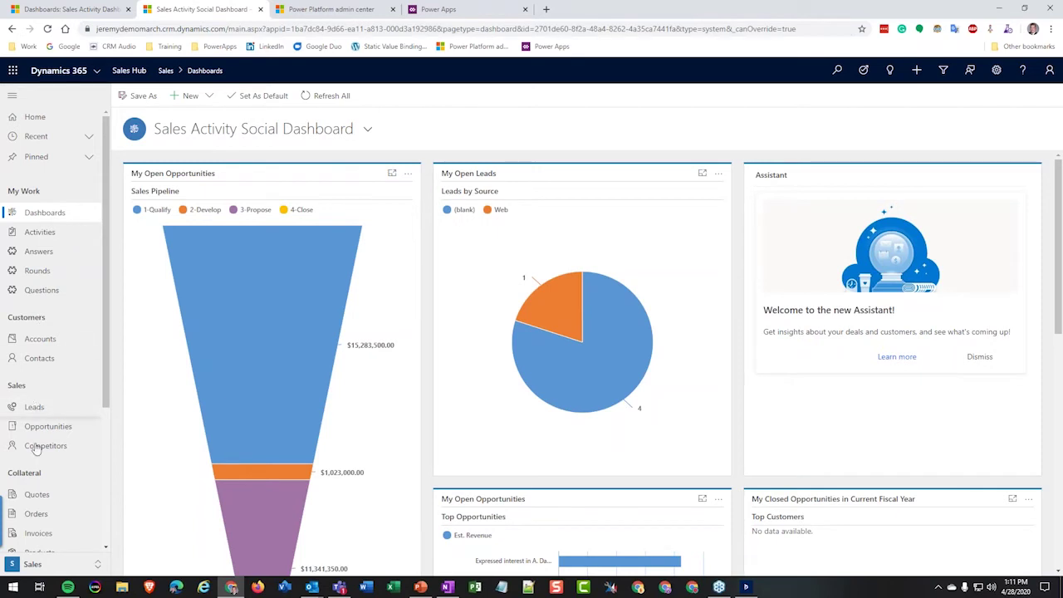
scroll(25, 471, "down", 3)
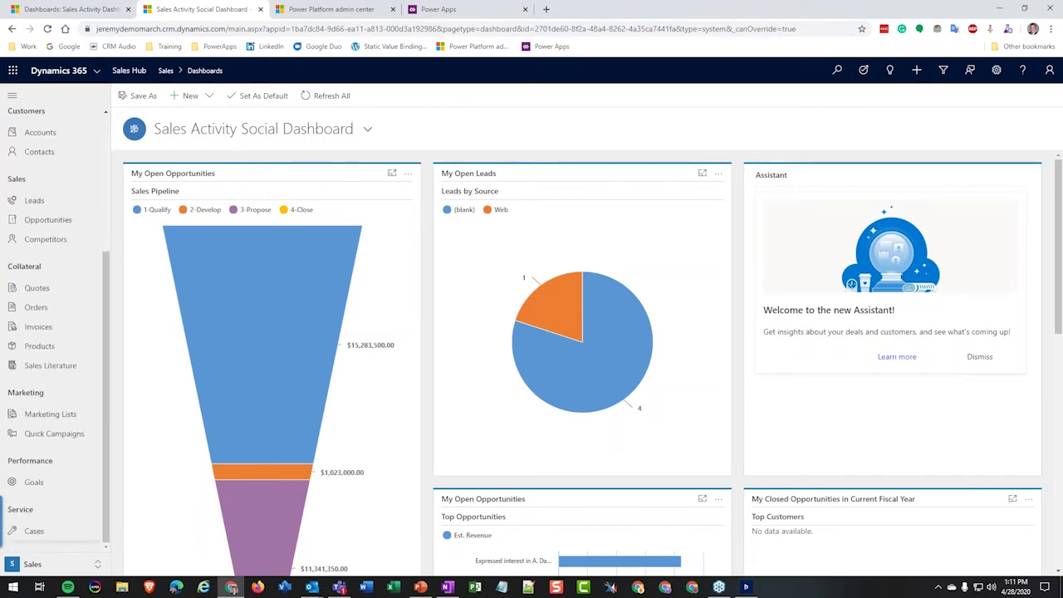
left_click(67, 564)
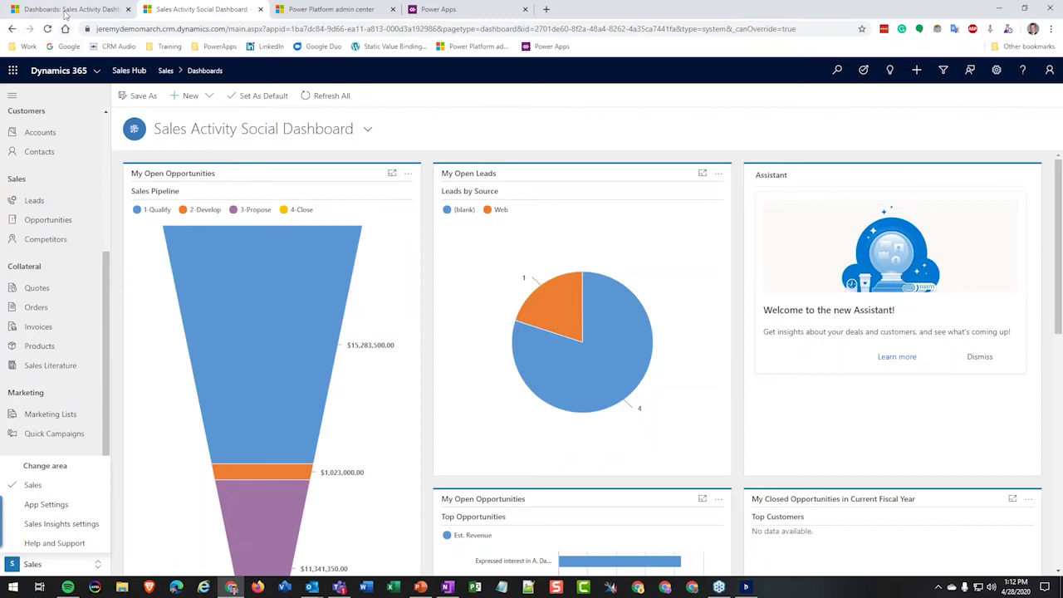
- Alternate between the legacy client's open sitemap and the Sales Hub dashboard, finishing on Sales Hub
left_click(64, 10)
left_click(173, 73)
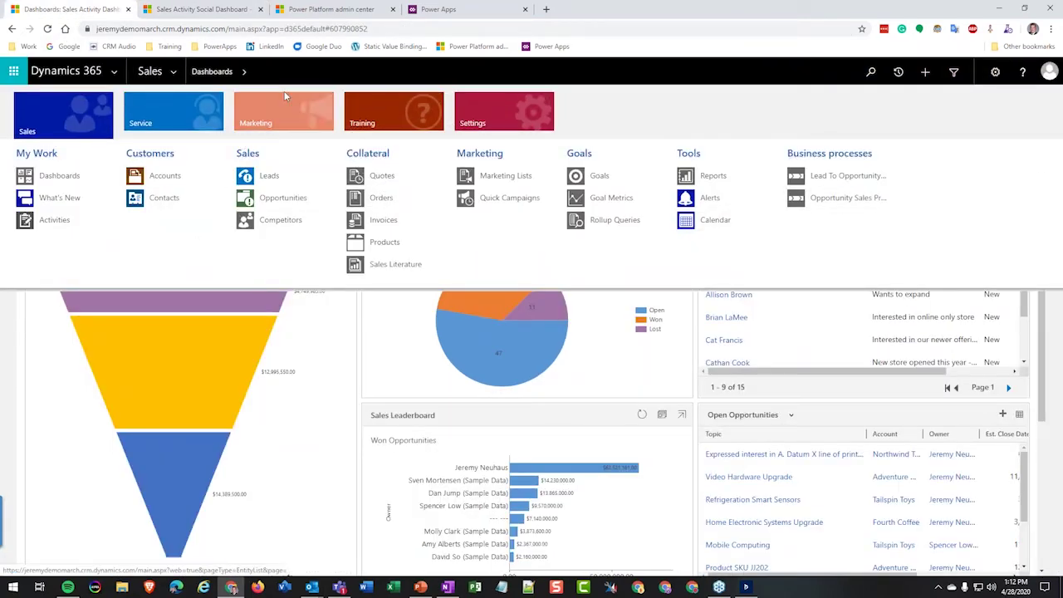
left_click(235, 11)
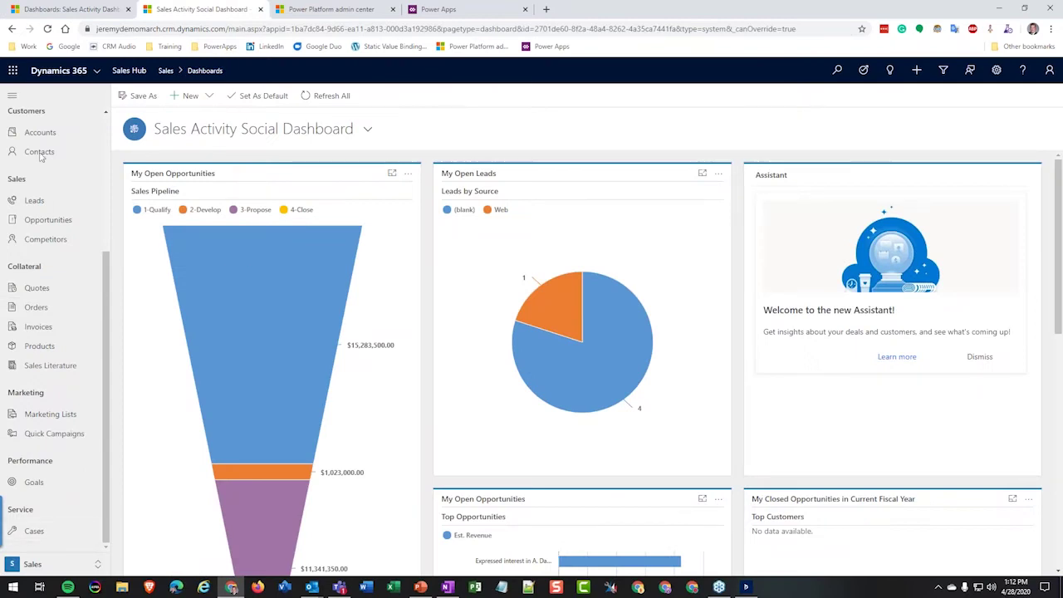
left_click(72, 9)
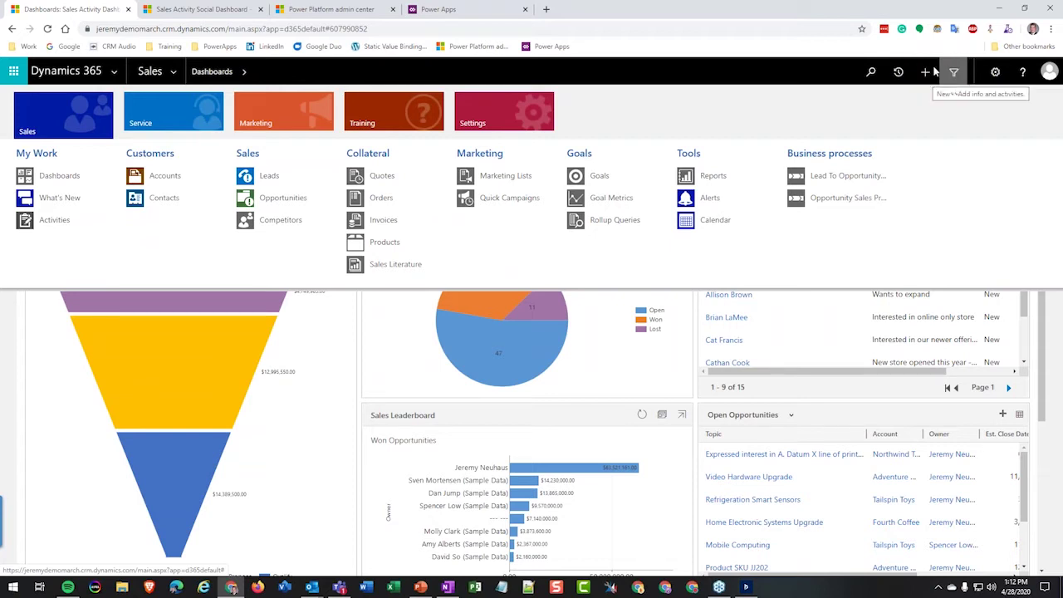
left_click(206, 10)
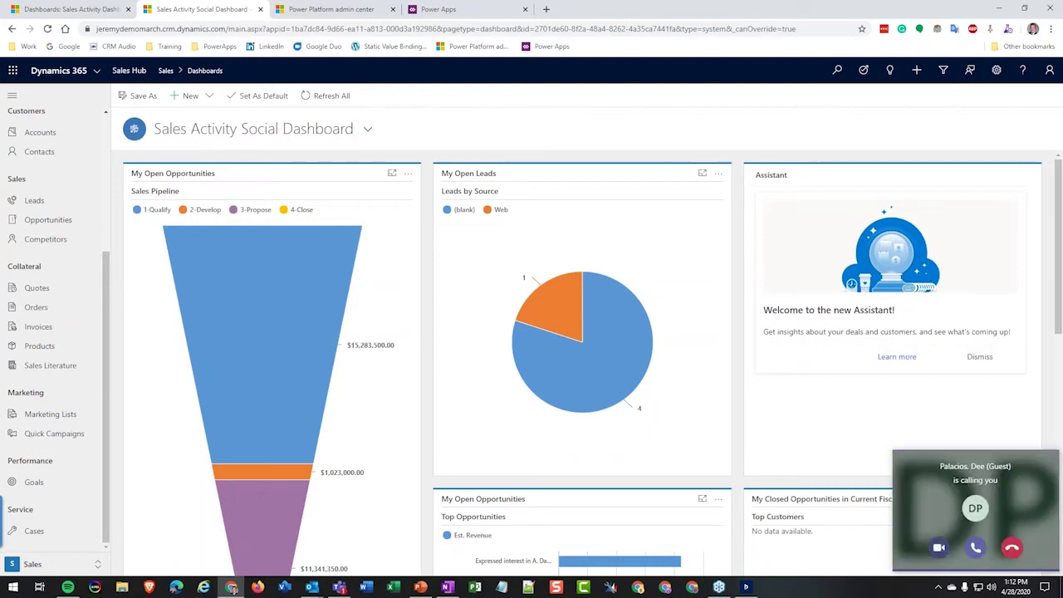
left_click(1011, 547)
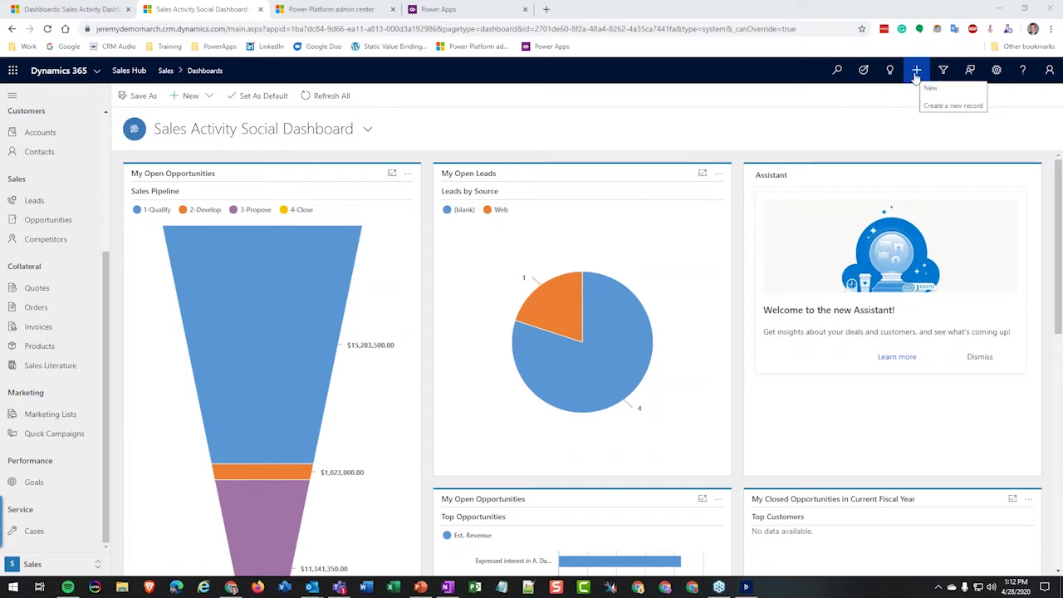
left_click(970, 73)
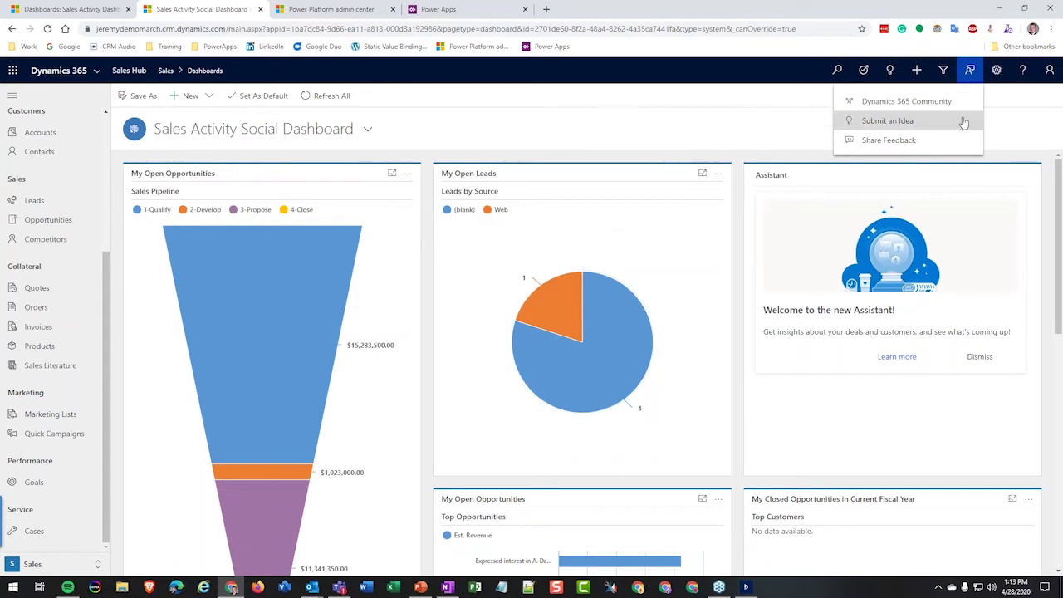
left_click(916, 107)
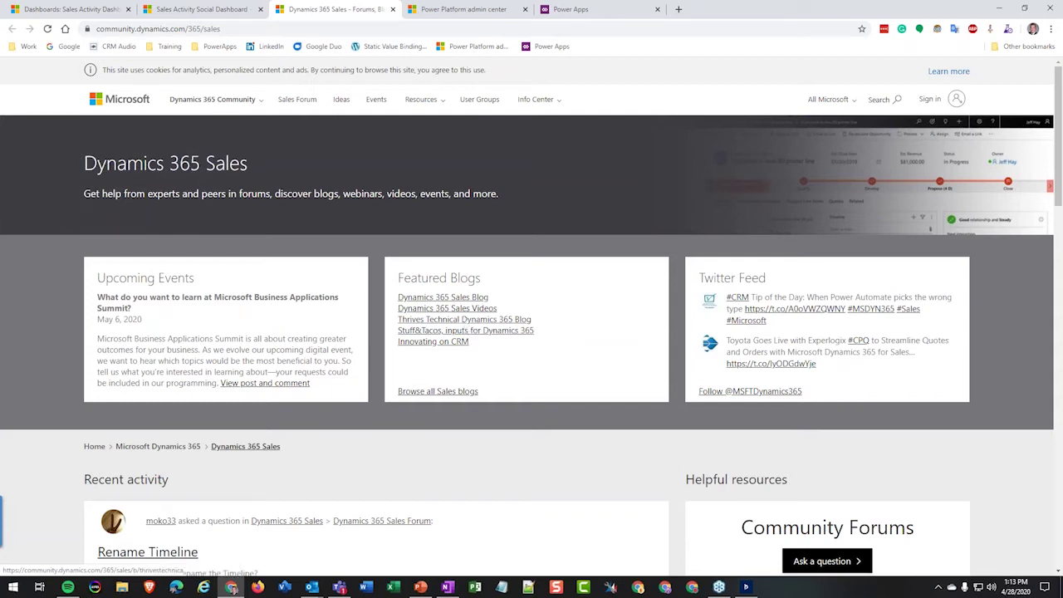
scroll(357, 369, "down", 3)
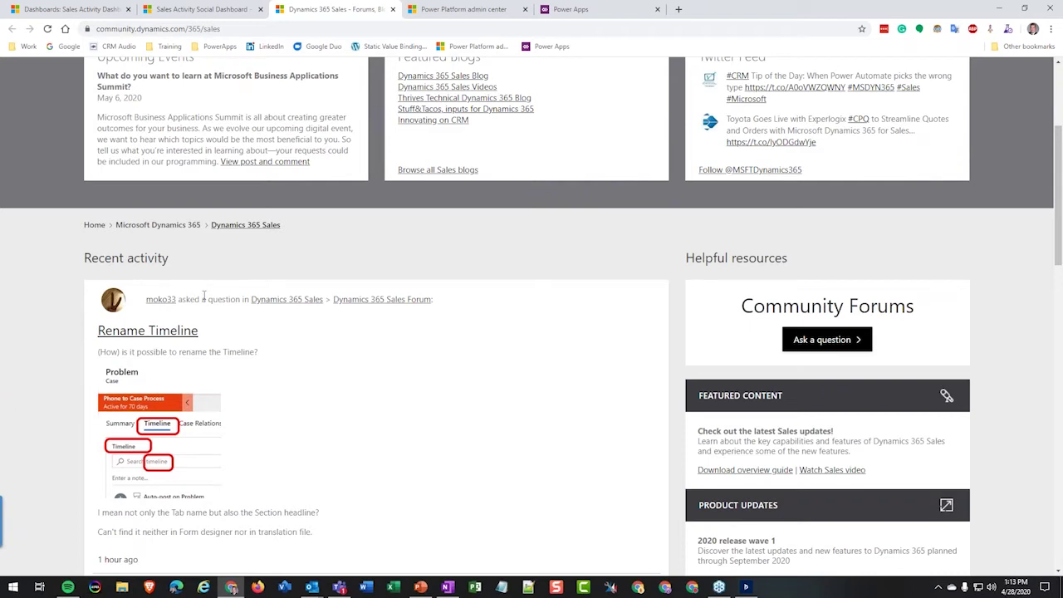
left_click(394, 10)
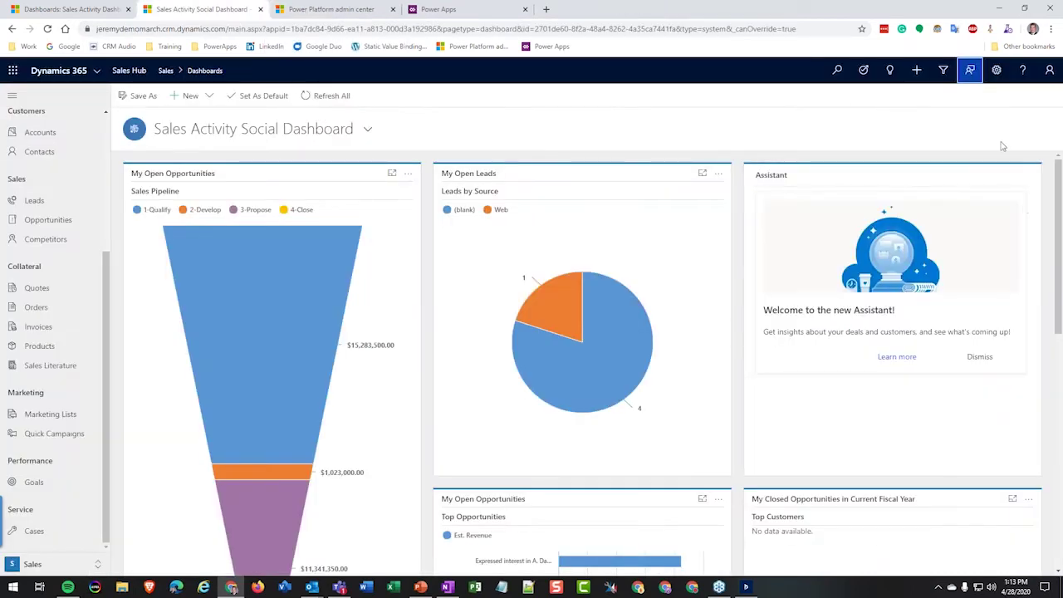
left_click(997, 75)
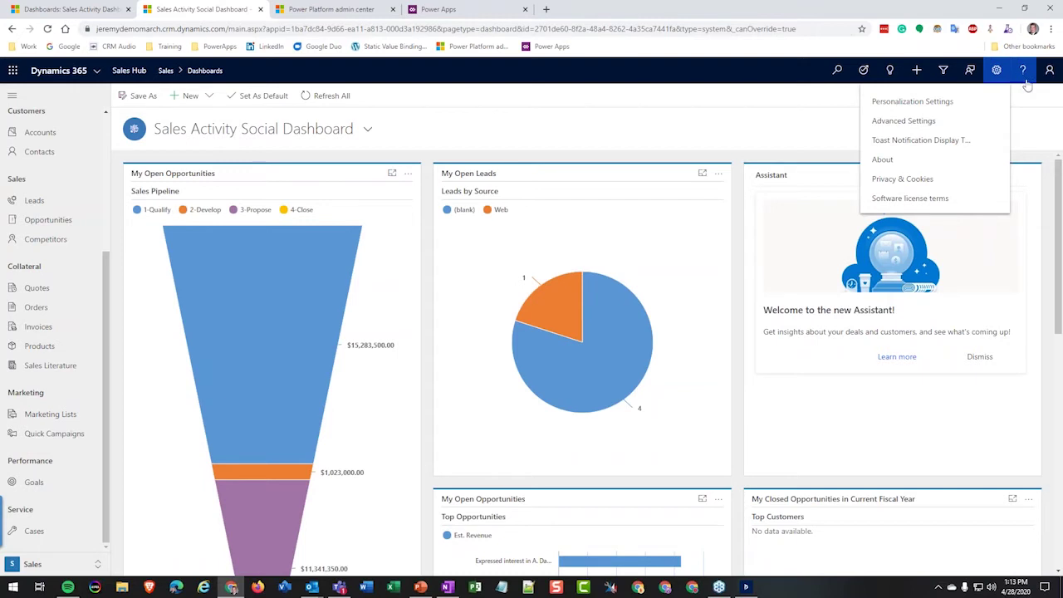
left_click(1024, 79)
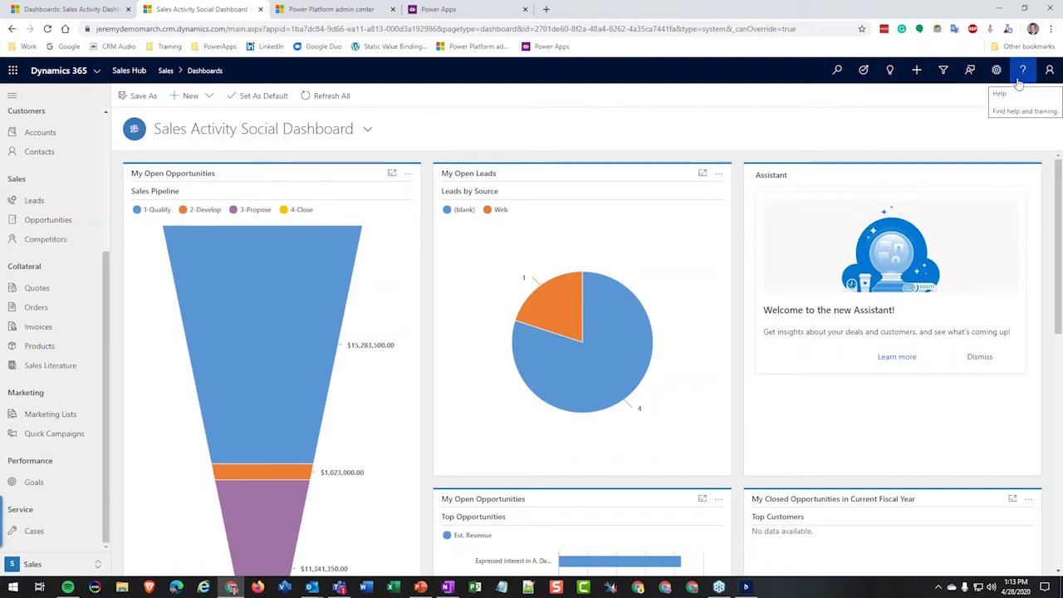
left_click(1005, 98)
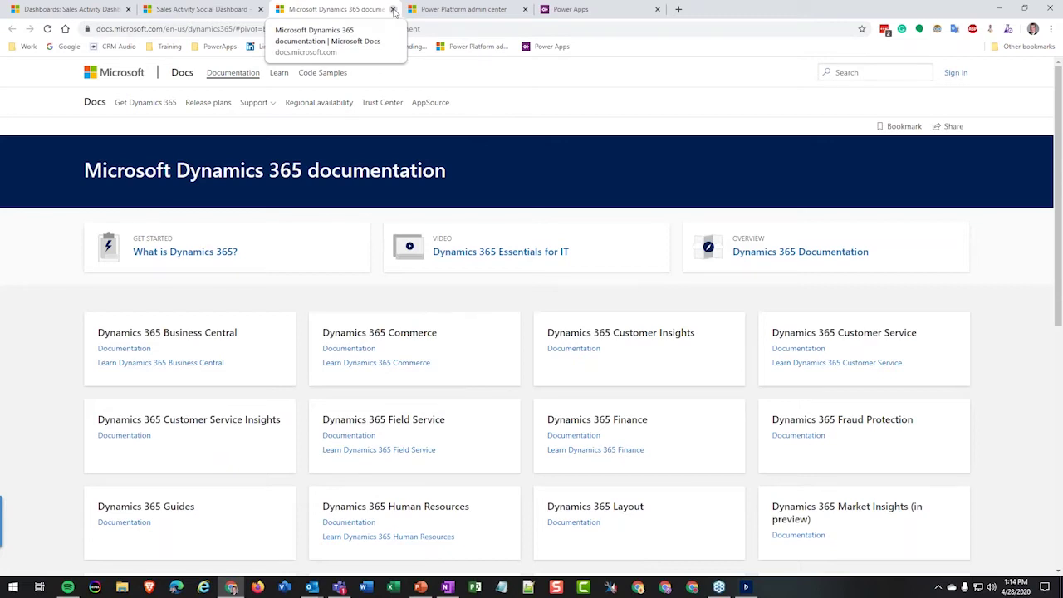
left_click(393, 9)
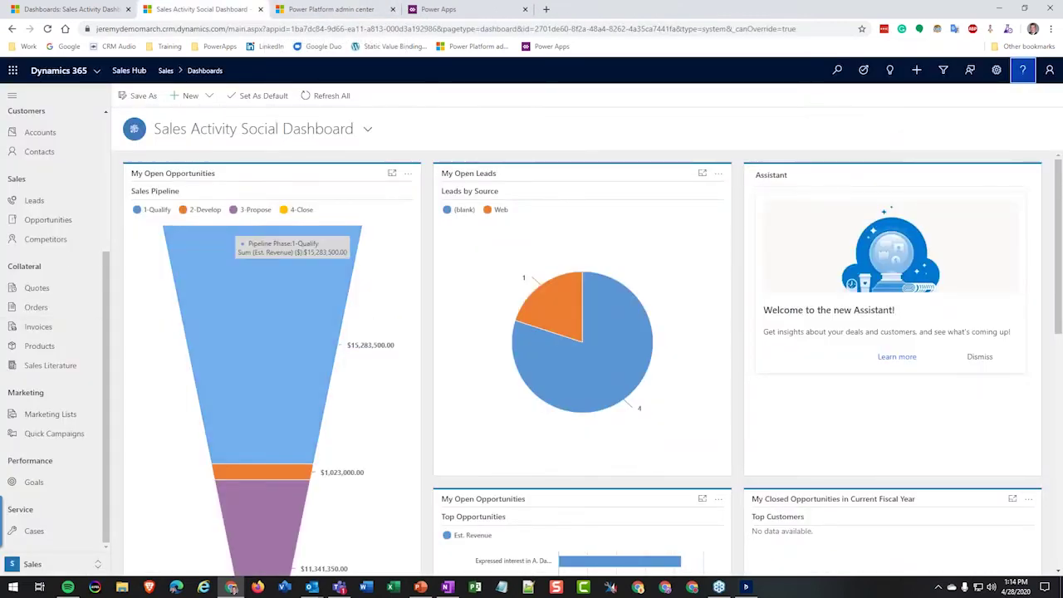
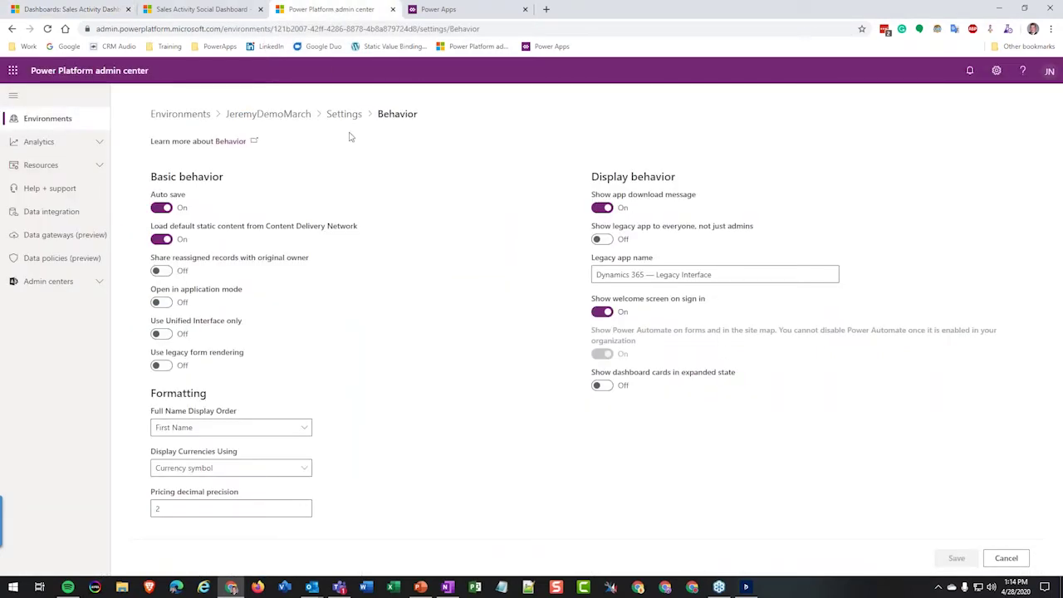
left_click(50, 125)
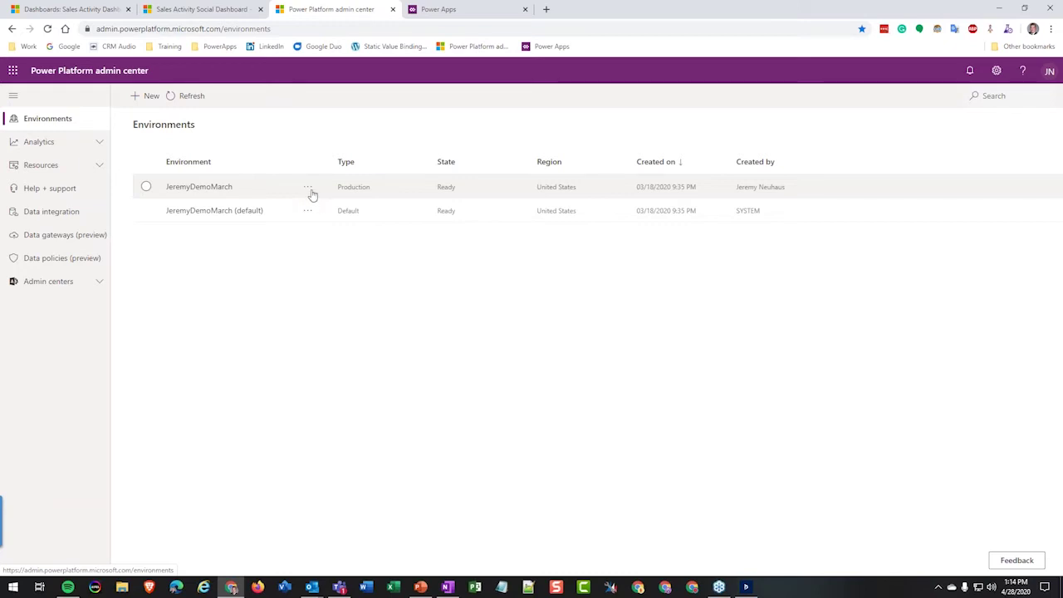
left_click(146, 188)
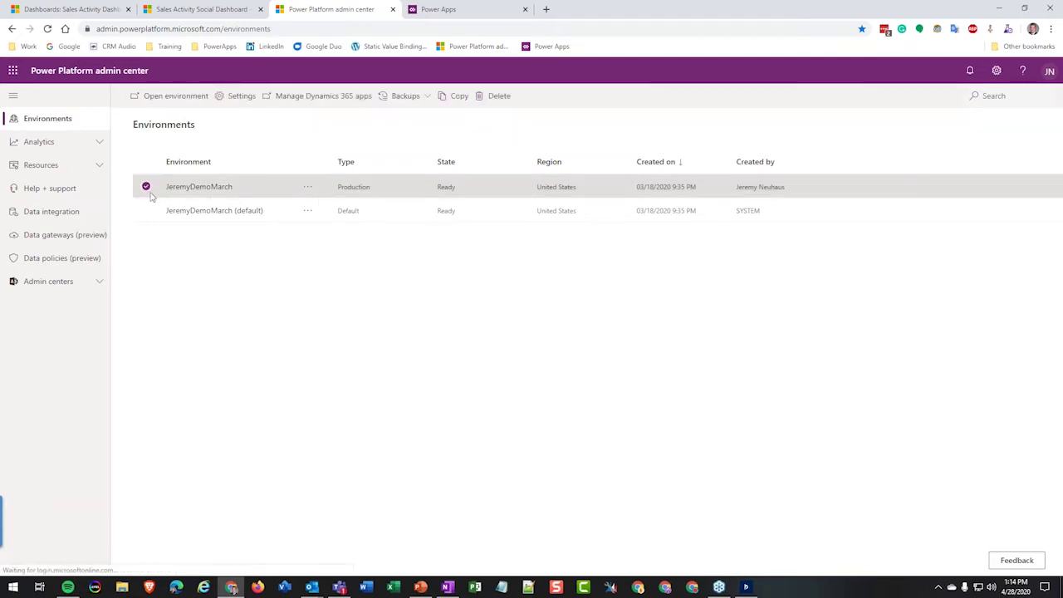
left_click(240, 96)
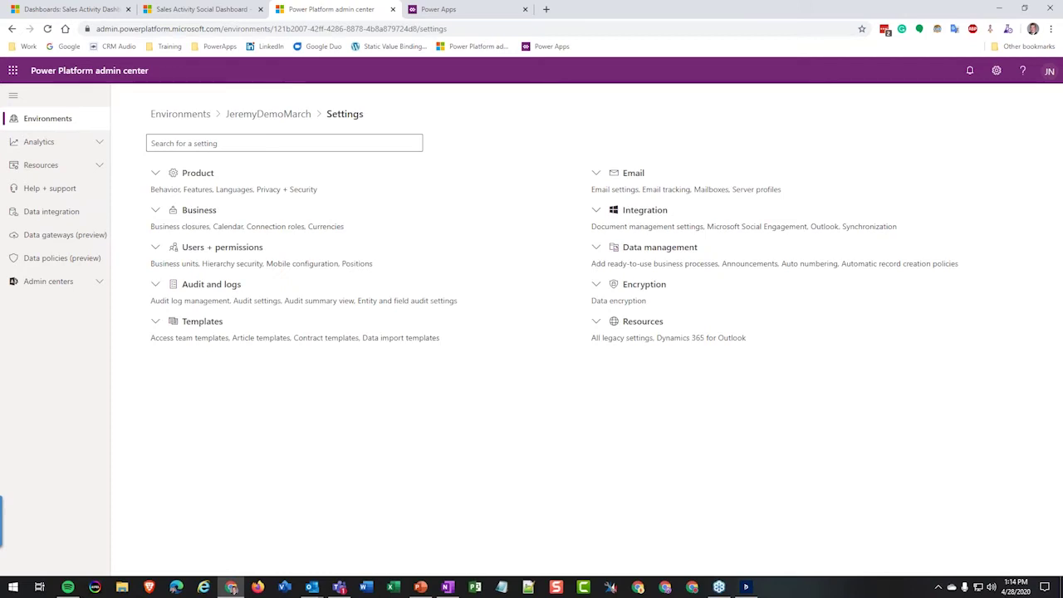
left_click(157, 174)
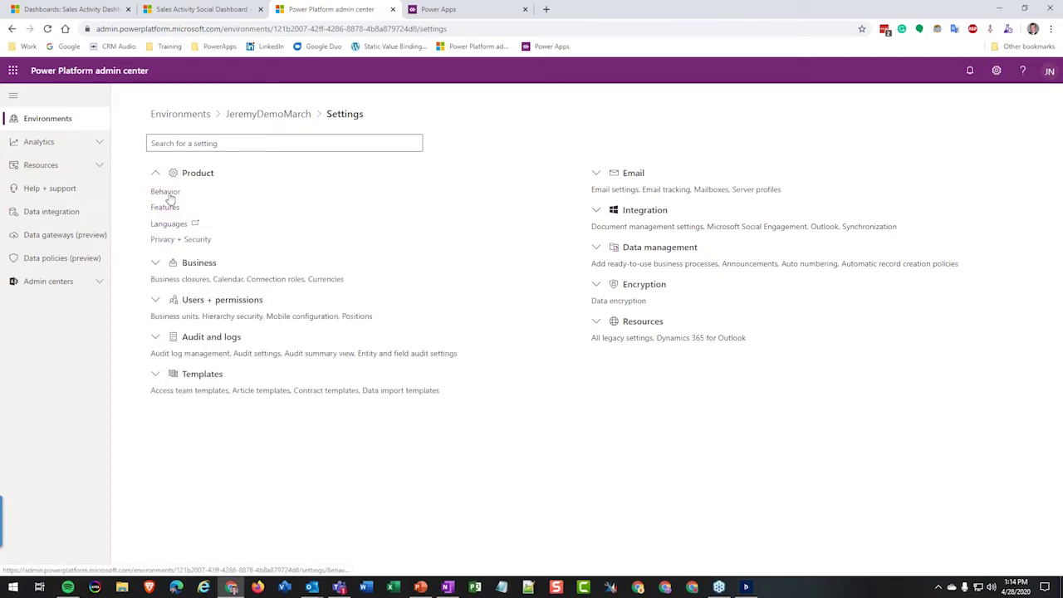
left_click(167, 192)
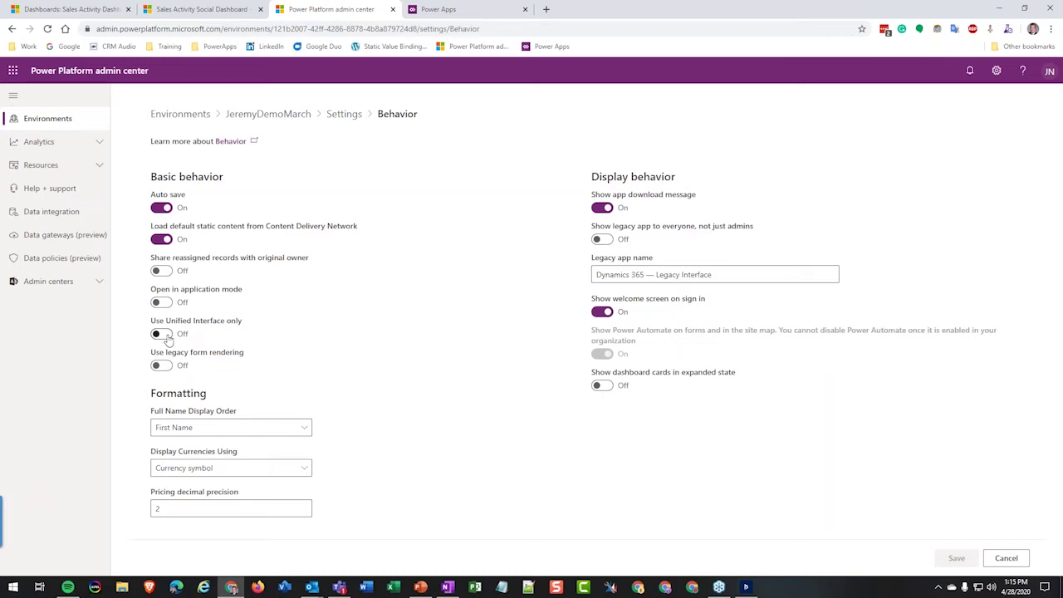
- Turn on 'Use Unified Interface only' for JeremyDemoMarch and save the behavior settings
left_click(160, 333)
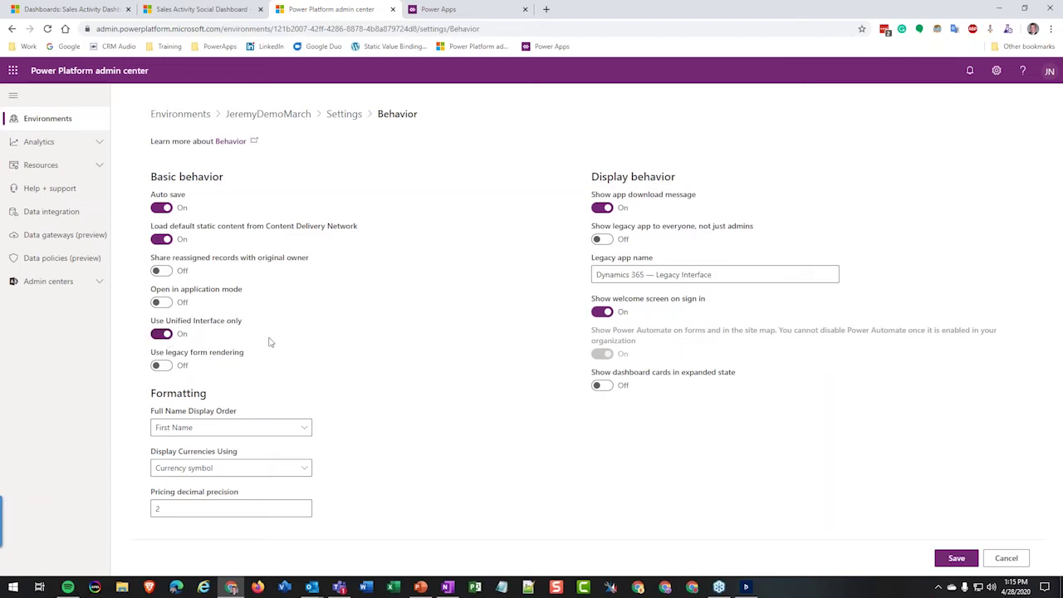
left_click(954, 559)
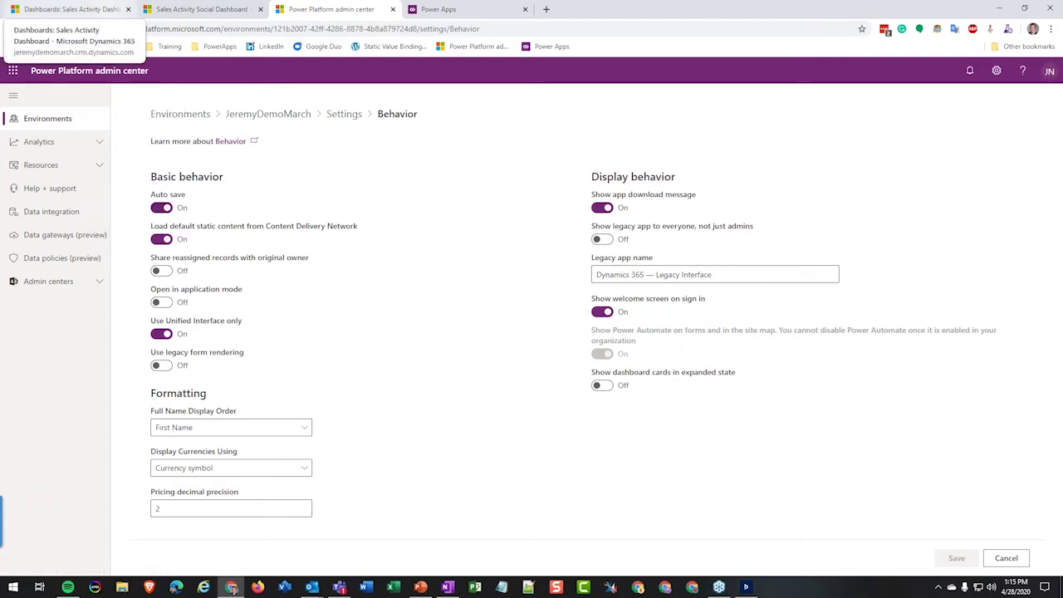
- Review the Dynamics 365 sales dashboard and select its legacy-app warning text
left_click(97, 11)
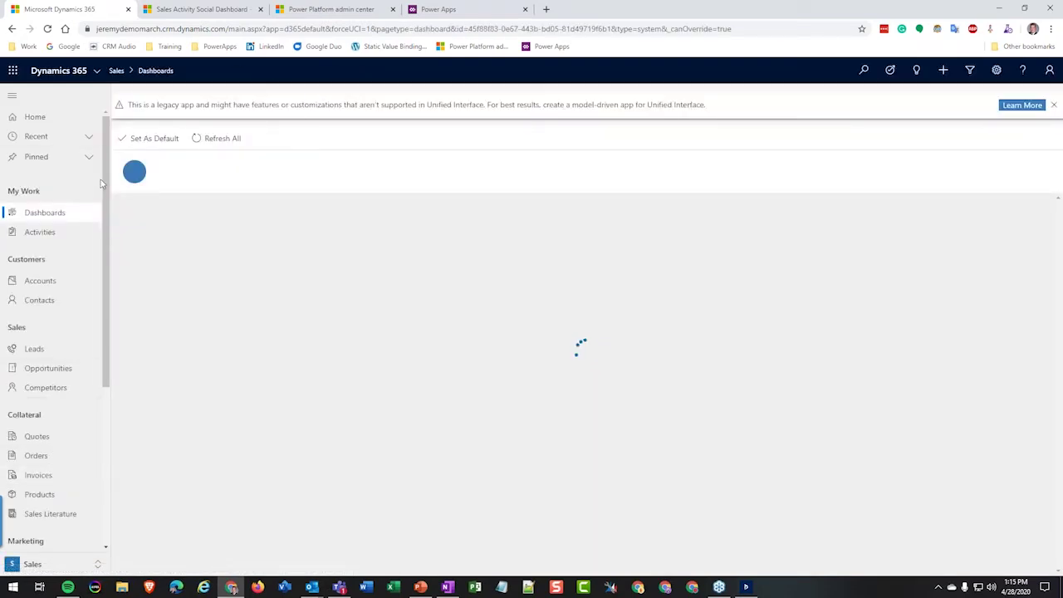
mouse_move(103, 176)
left_mouse_down()
mouse_move(105, 345)
mouse_move(110, 170)
left_mouse_up()
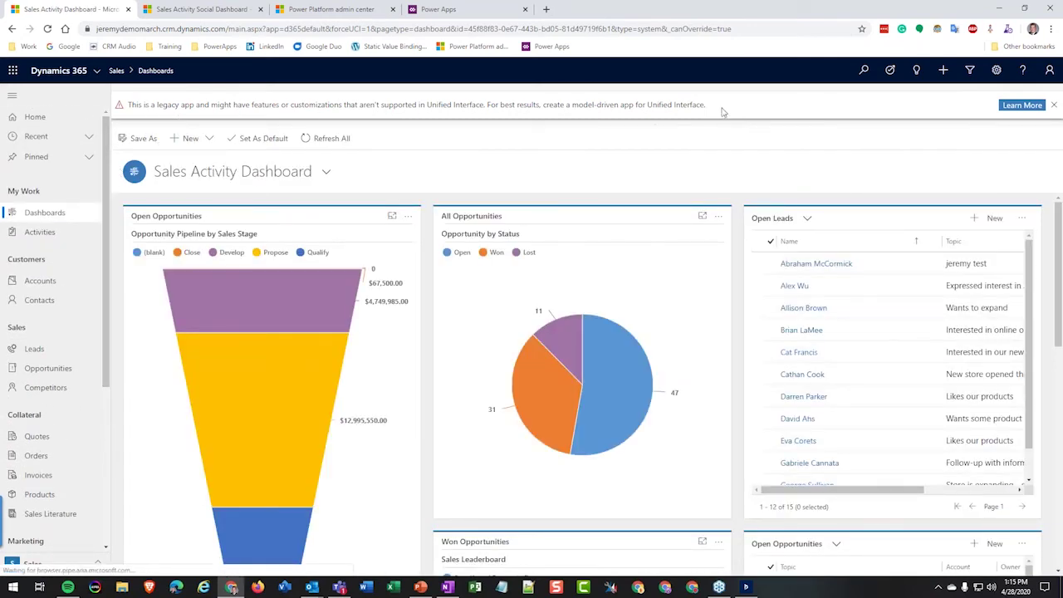
left_click_drag(705, 105, 133, 106)
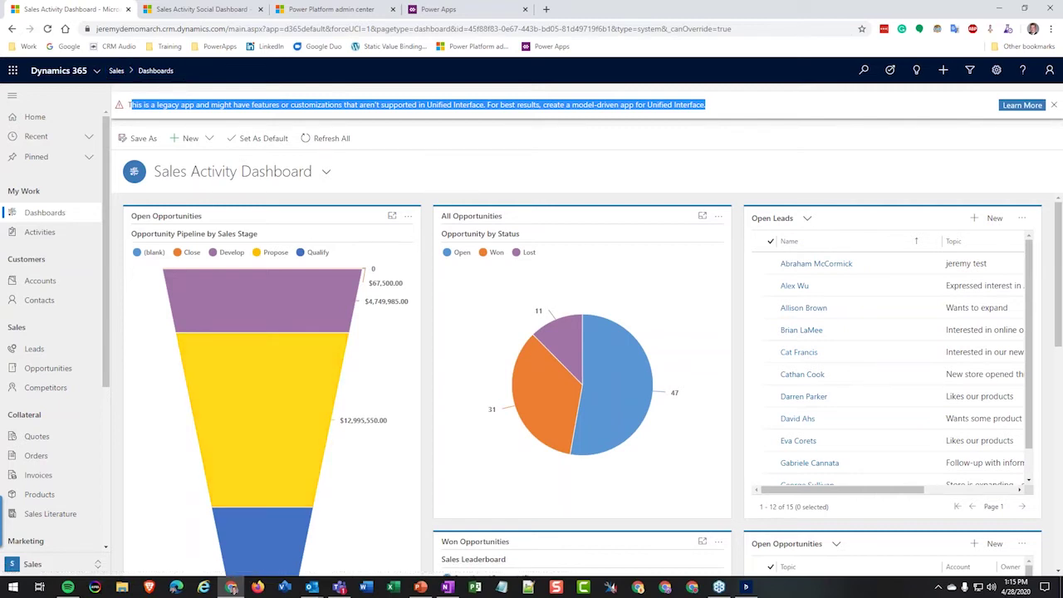
- View the InfoStrat account record, then return to the Behavior settings
left_click(36, 281)
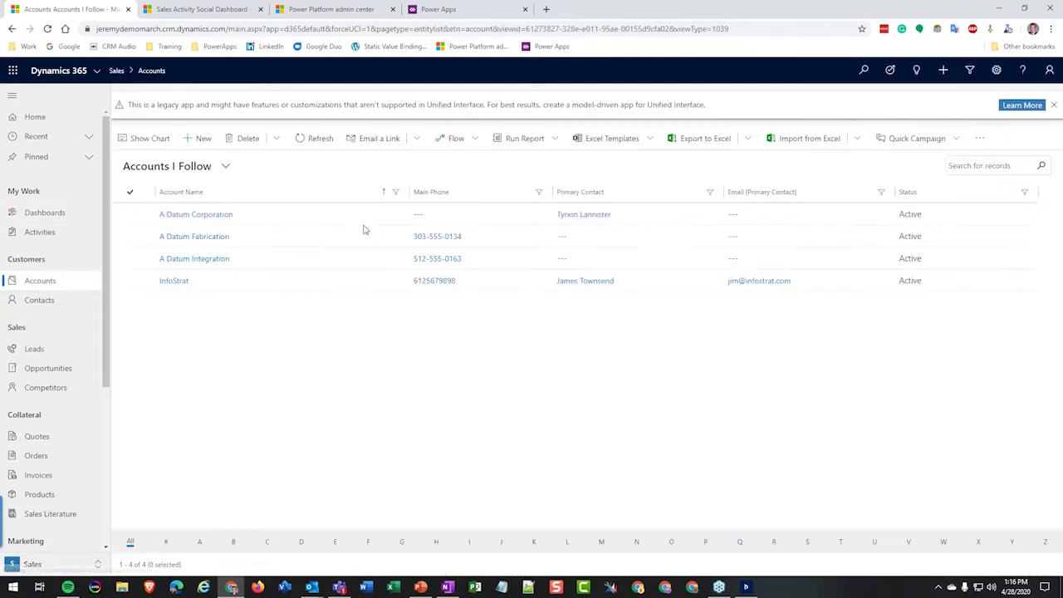
left_click(174, 282)
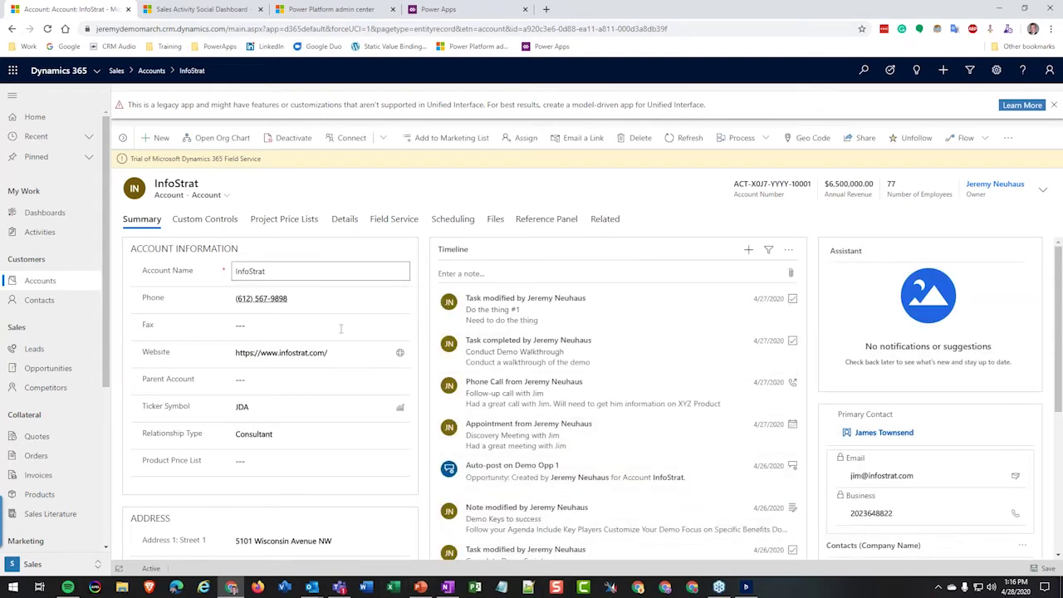
left_click(313, 12)
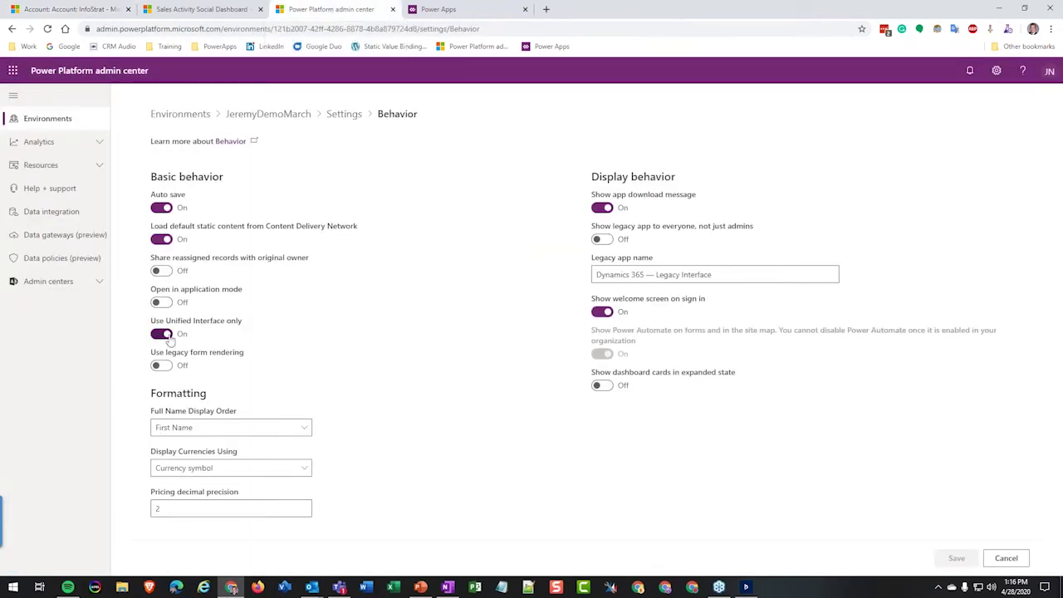
- Save 'Use Unified Interface only' as Off, then launch the Dynamics 365 — Legacy Interface app
left_click(161, 334)
left_click(954, 558)
left_click(98, 10)
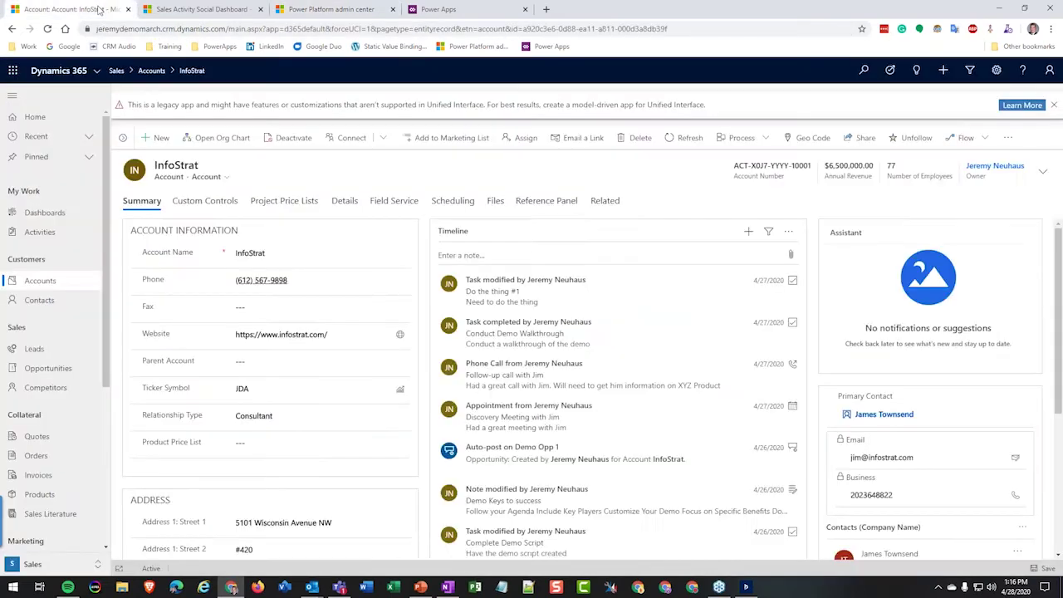
left_click(97, 73)
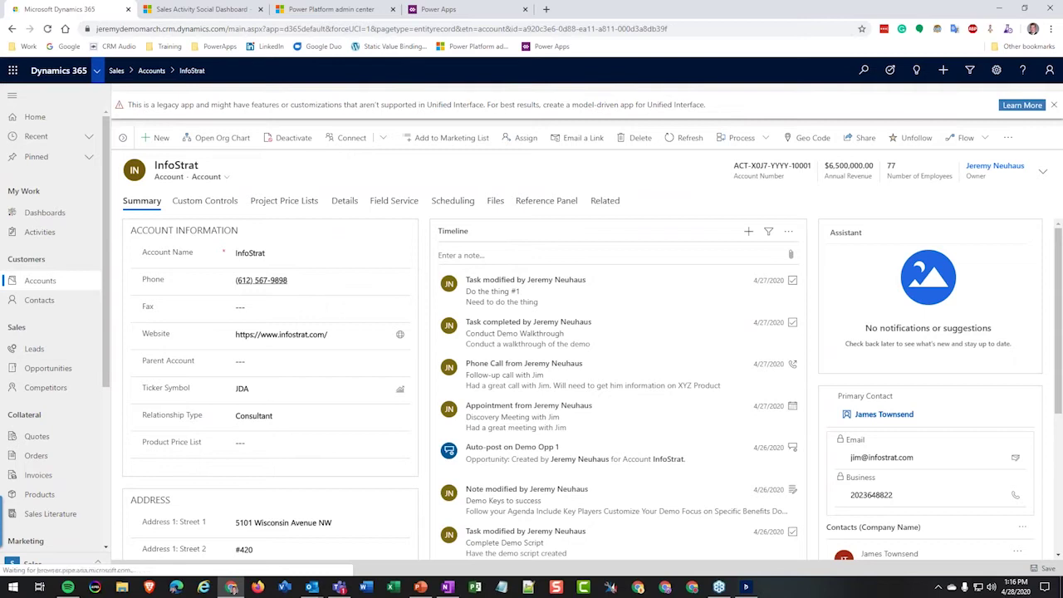
left_click(97, 73)
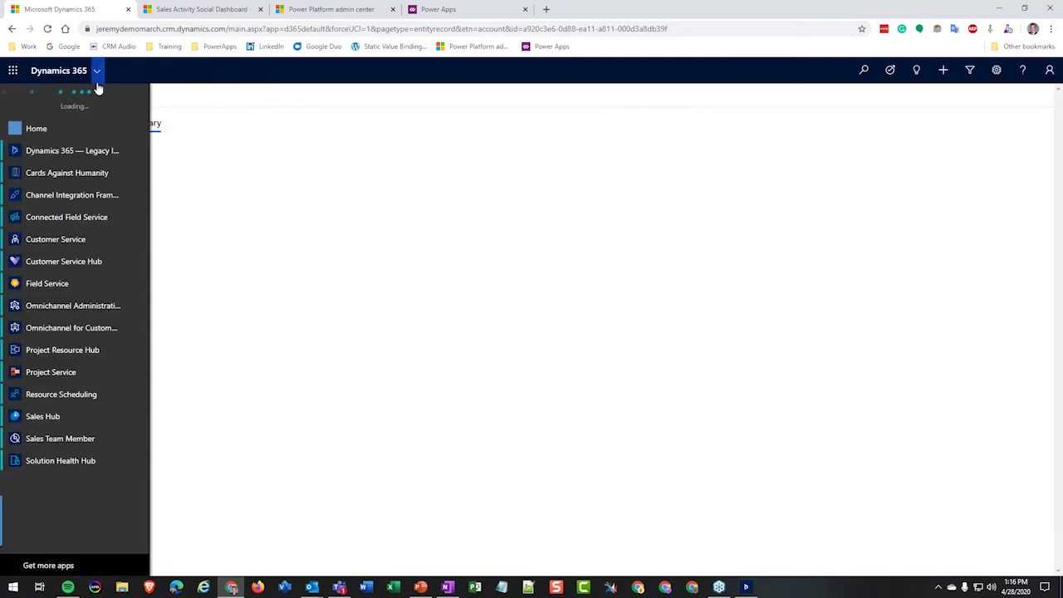
left_click(97, 151)
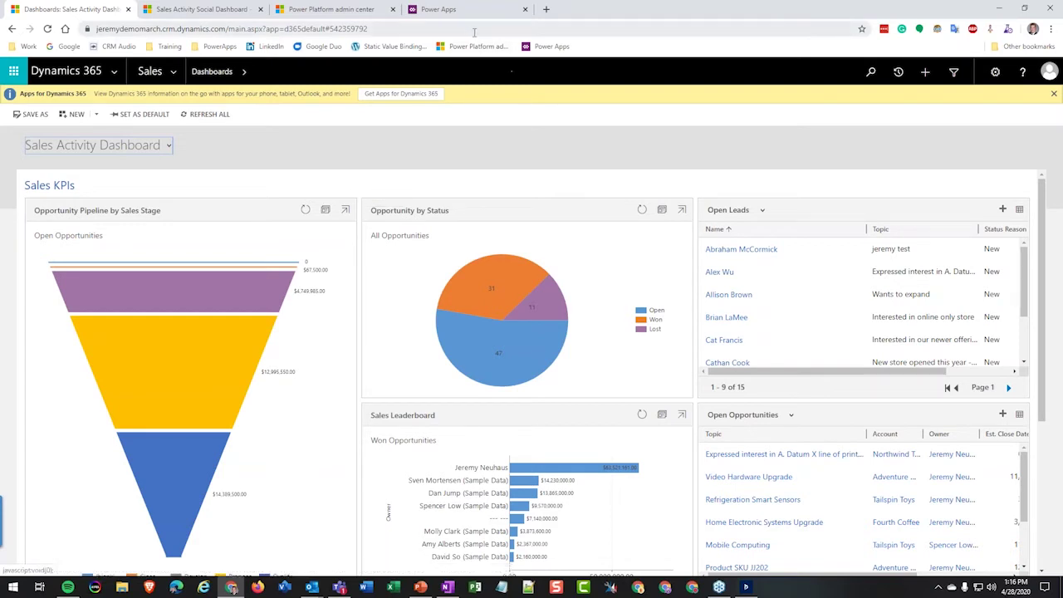
- Browse the Sales Activity dashboards and the site map's Settings area, then return to Power Apps
left_click(445, 14)
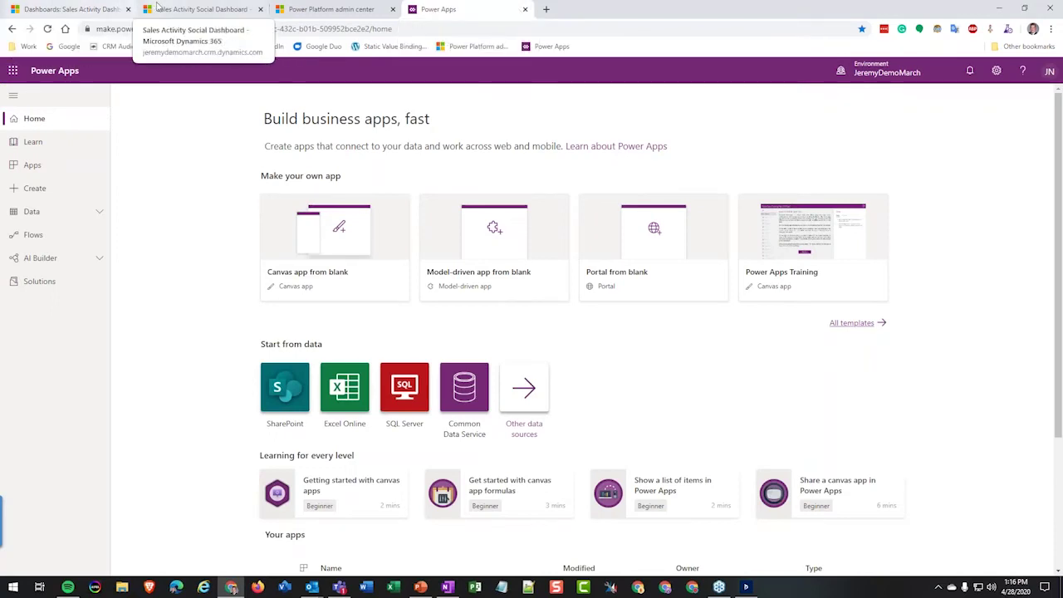
left_click(193, 10)
left_click(83, 10)
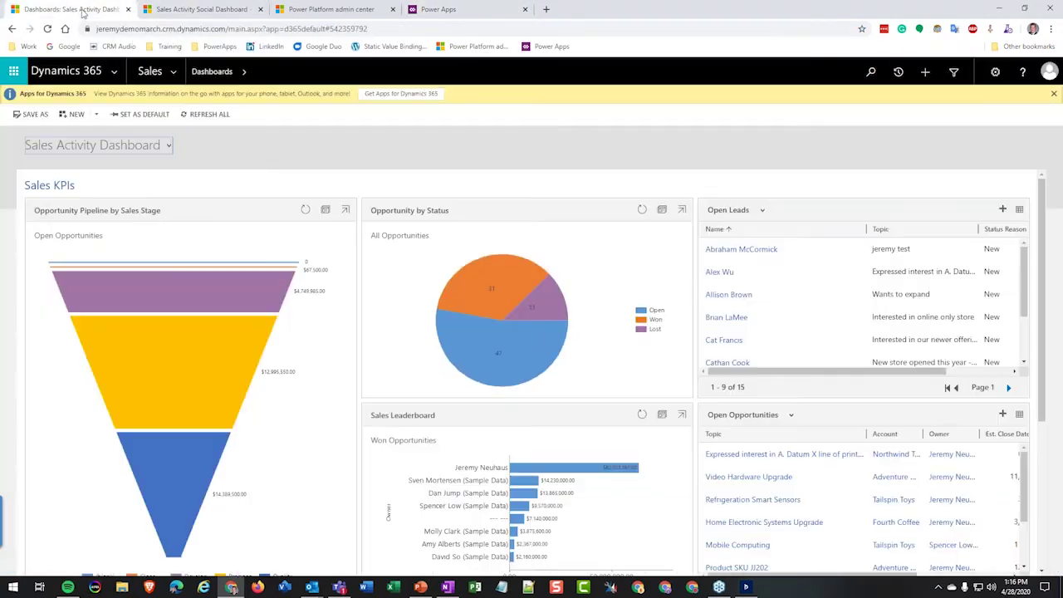
left_click(204, 72)
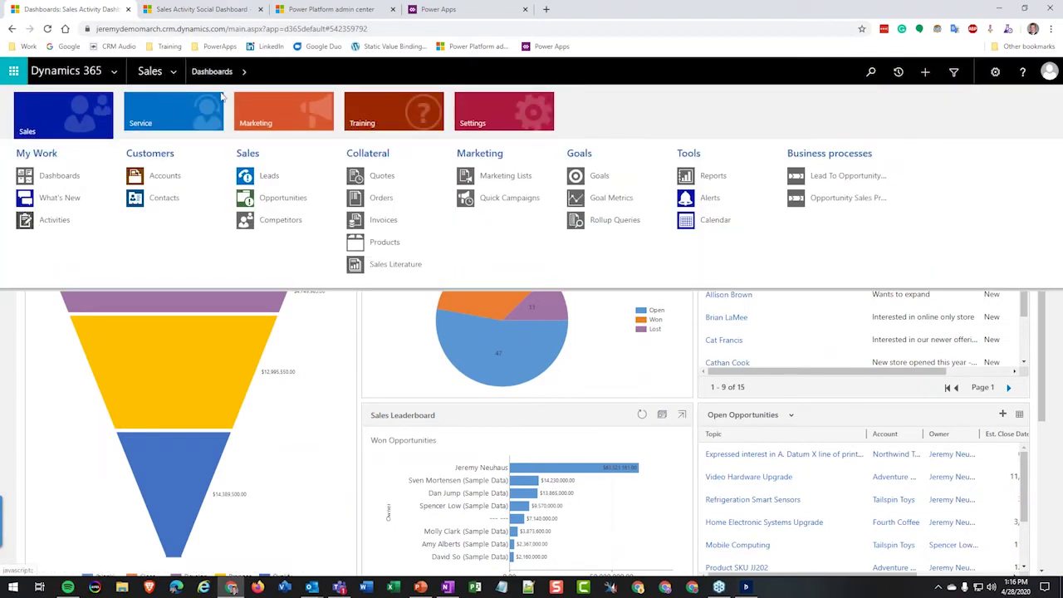
left_click(499, 116)
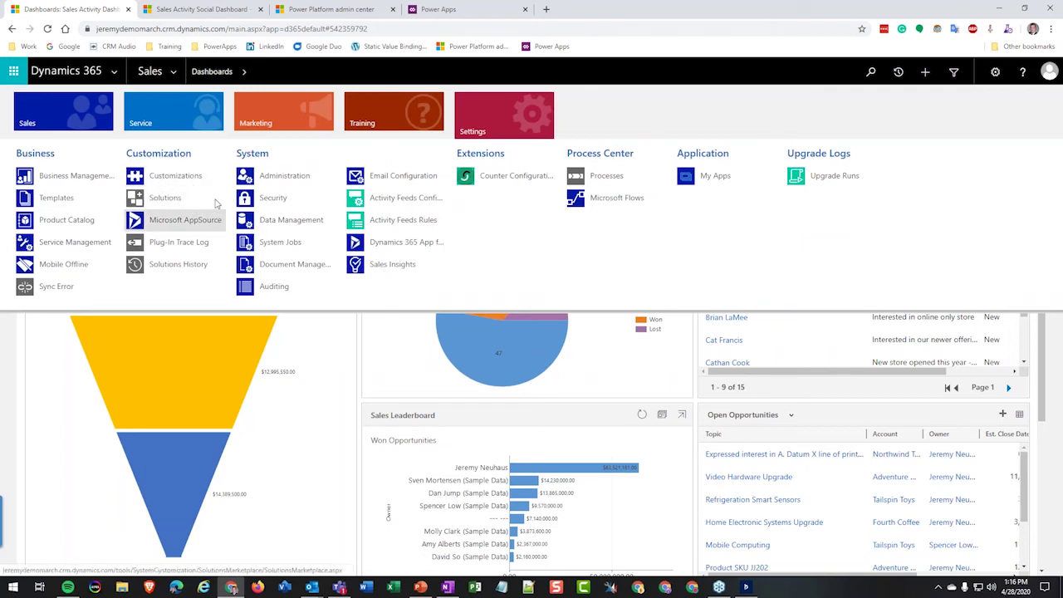
left_click(448, 12)
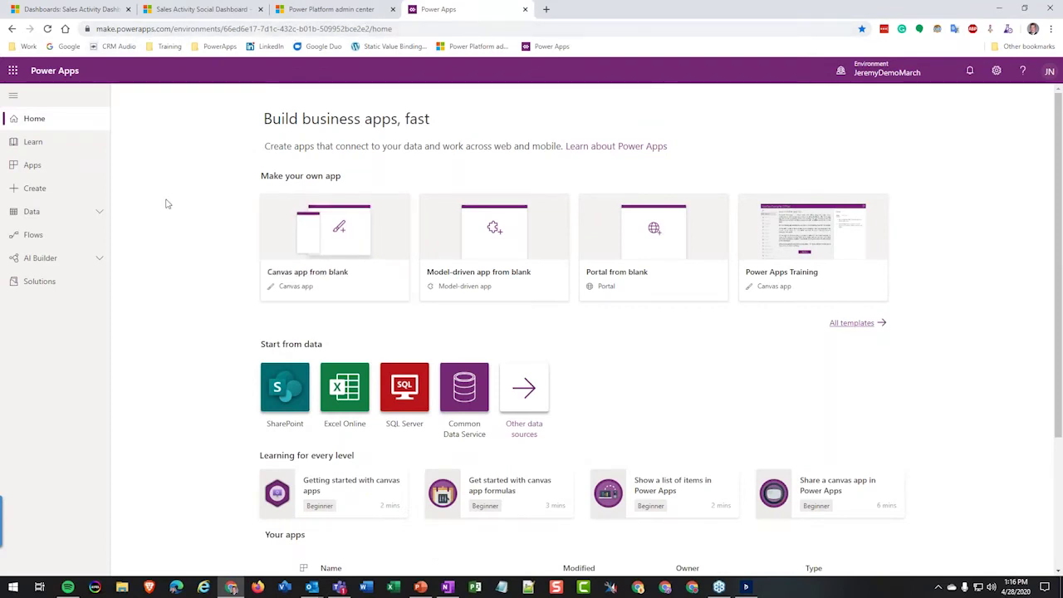
- Start a new solution named 'Unified Interface' with CDS Default Publisher as publisher
left_click(56, 288)
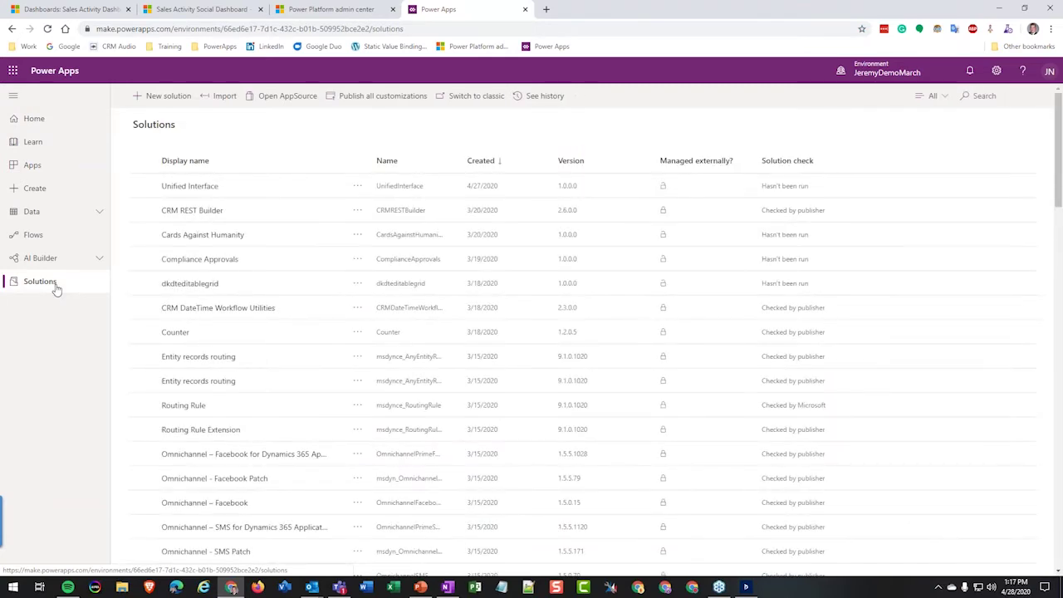
left_click(175, 106)
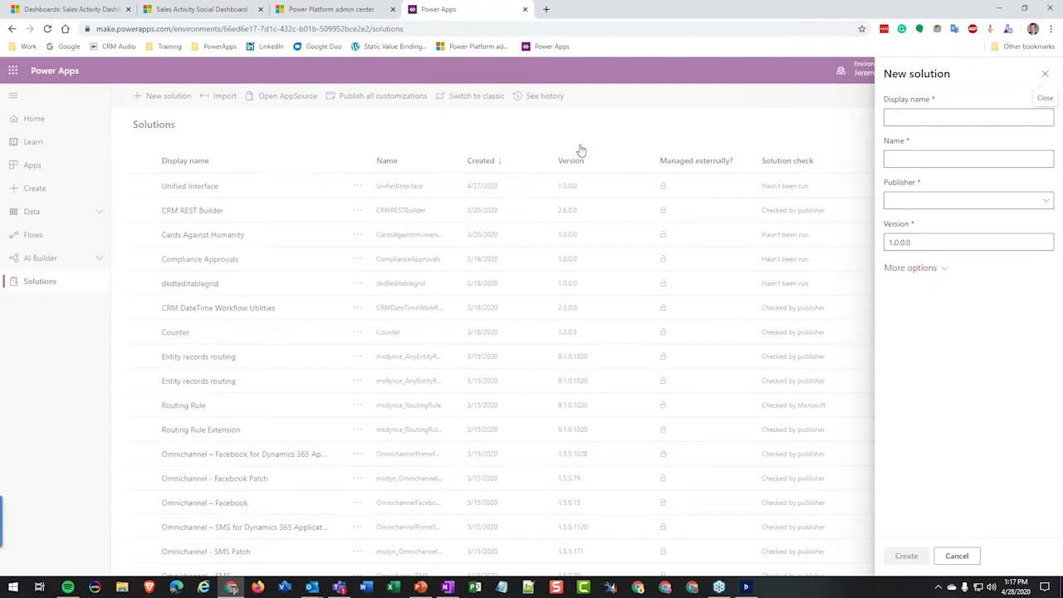
left_click(921, 118)
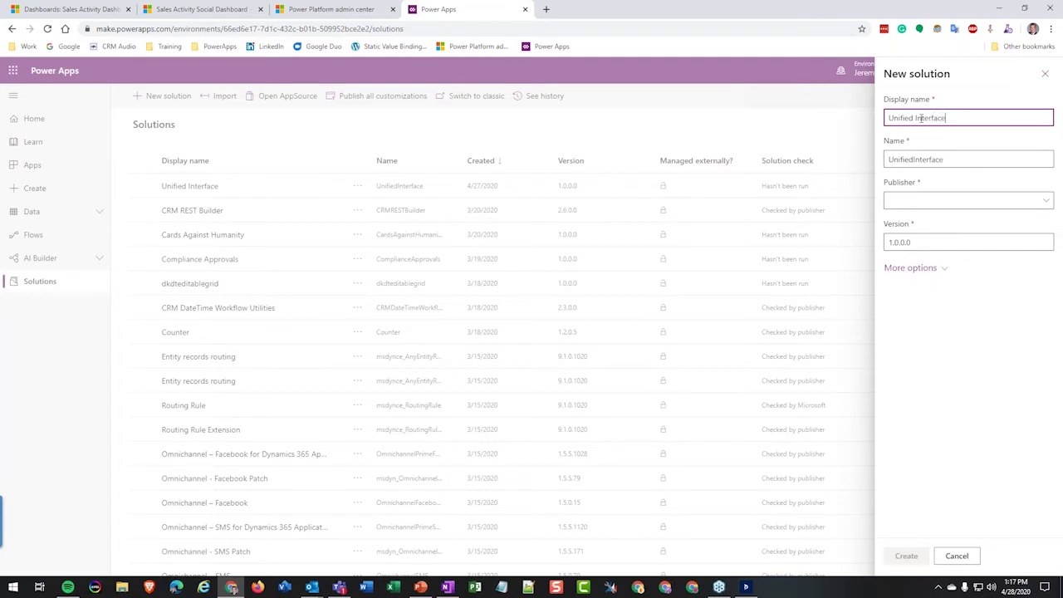
left_click(922, 201)
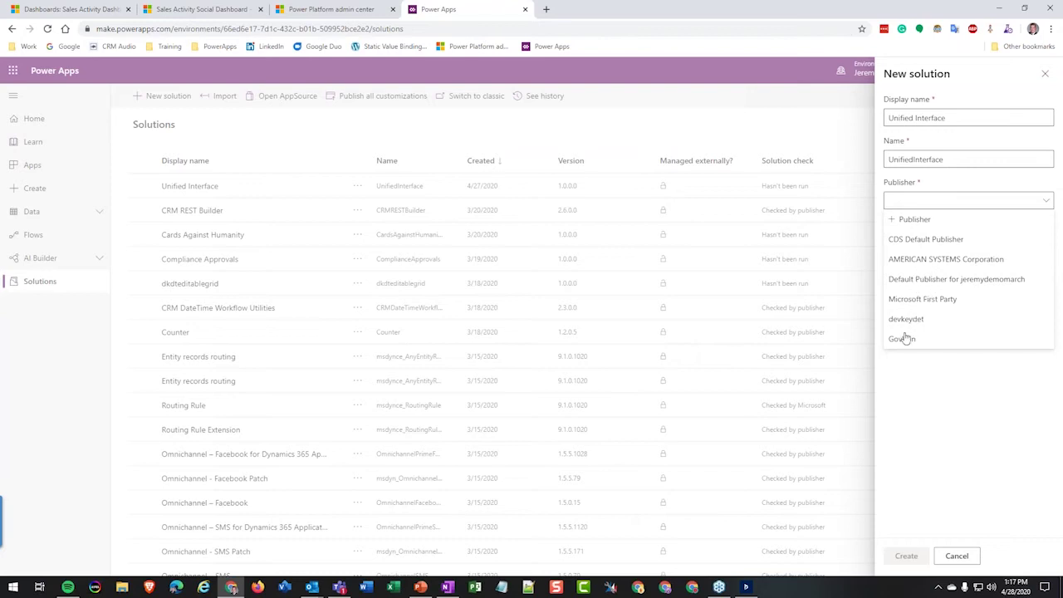
left_click(917, 242)
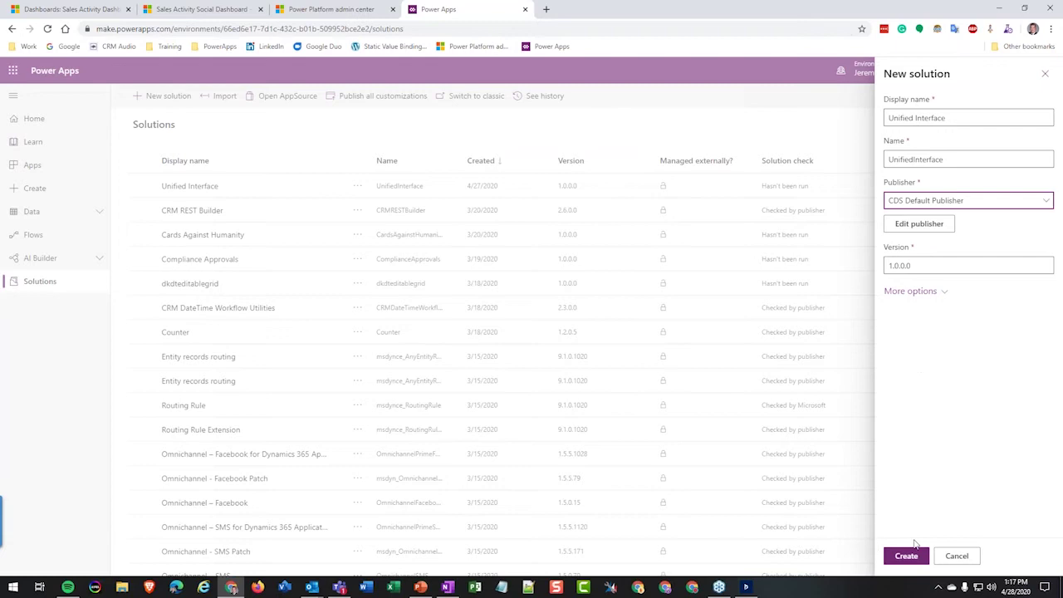
left_click(909, 557)
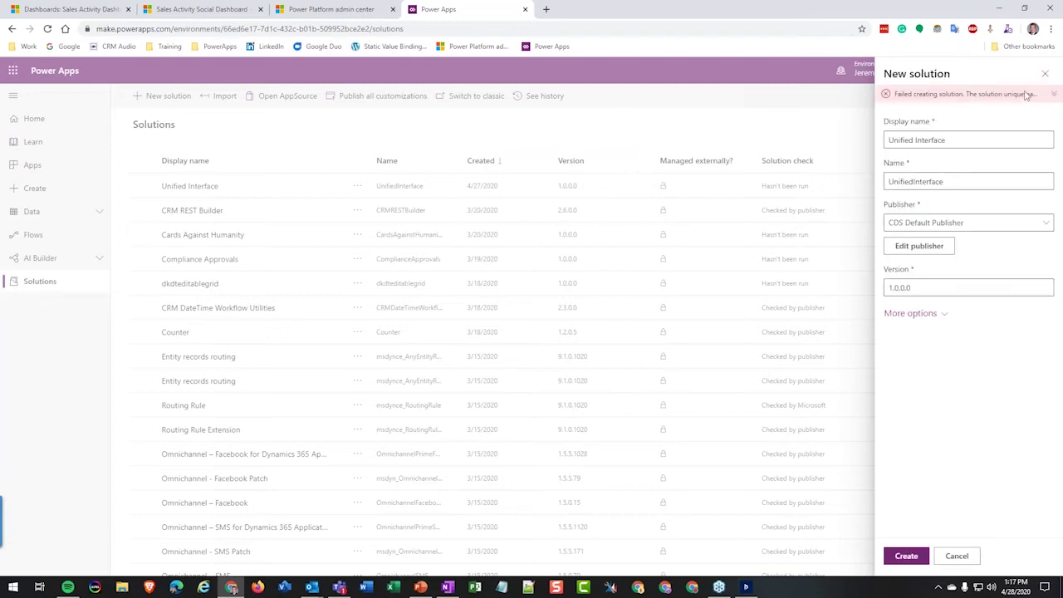
- Replace the solution's unique name with 'UUI' and create it
left_click(951, 185)
left_click_drag(950, 185, 827, 185)
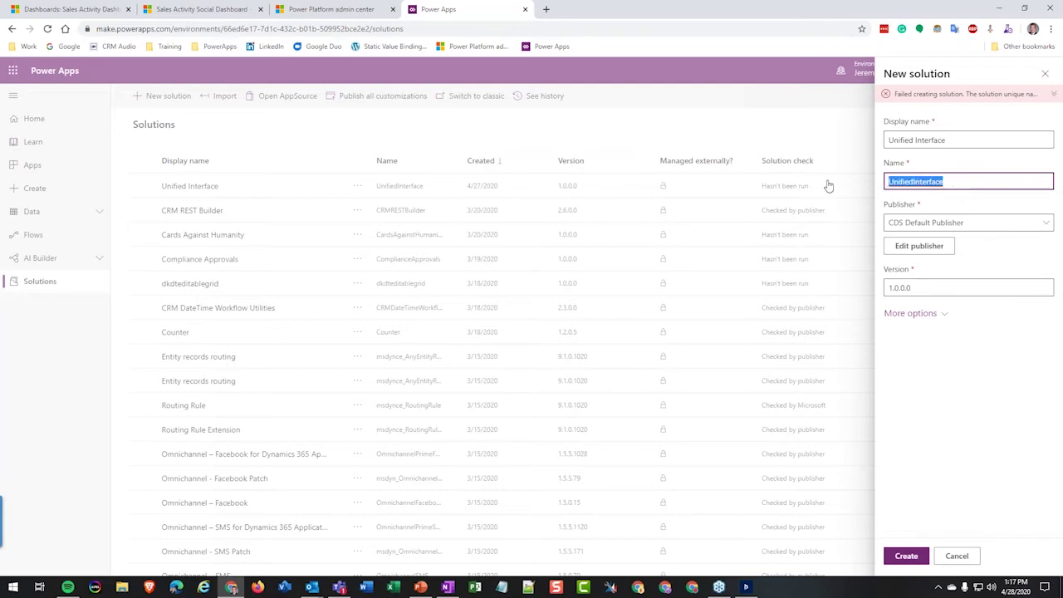
type("UUI")
left_click(965, 141)
left_click(903, 556)
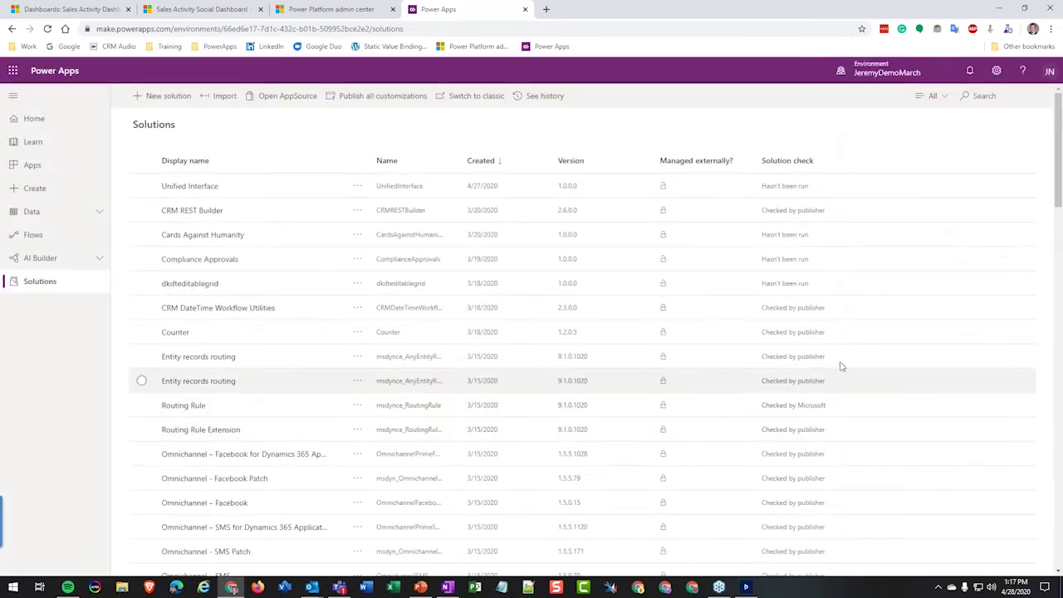
- Select the UUI row in the Solutions list and open 'Unified Interface'
scroll(266, 150, "down", 1)
scroll(249, 162, "up", 1)
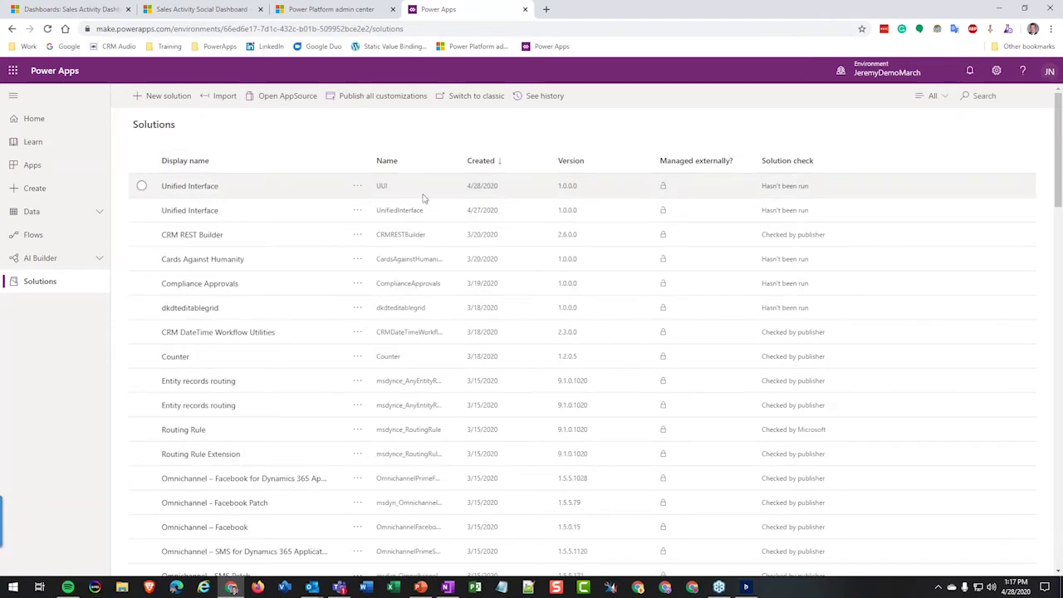
left_click(142, 187)
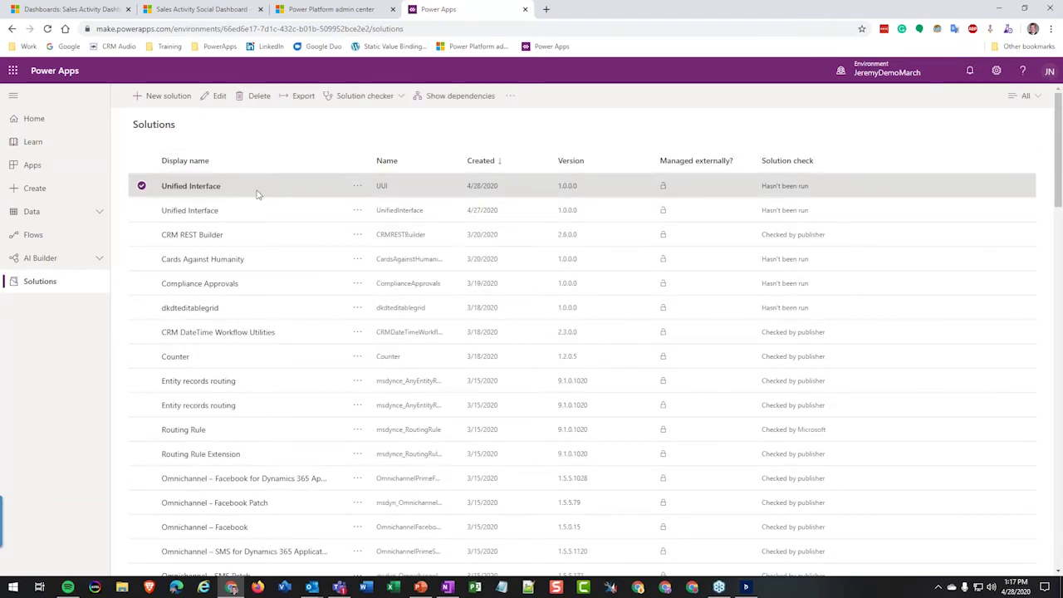
left_click(209, 187)
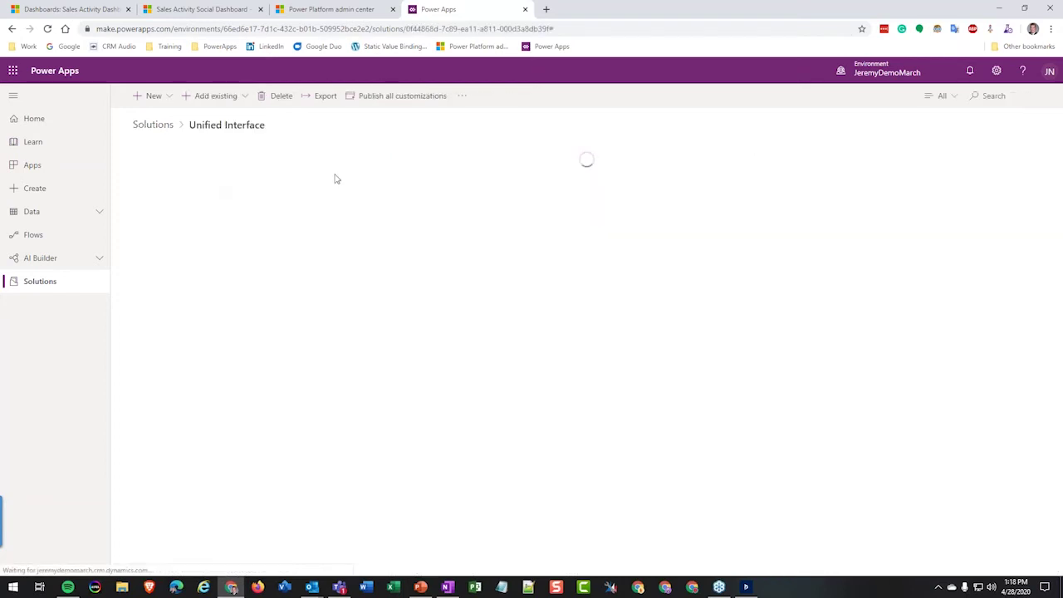
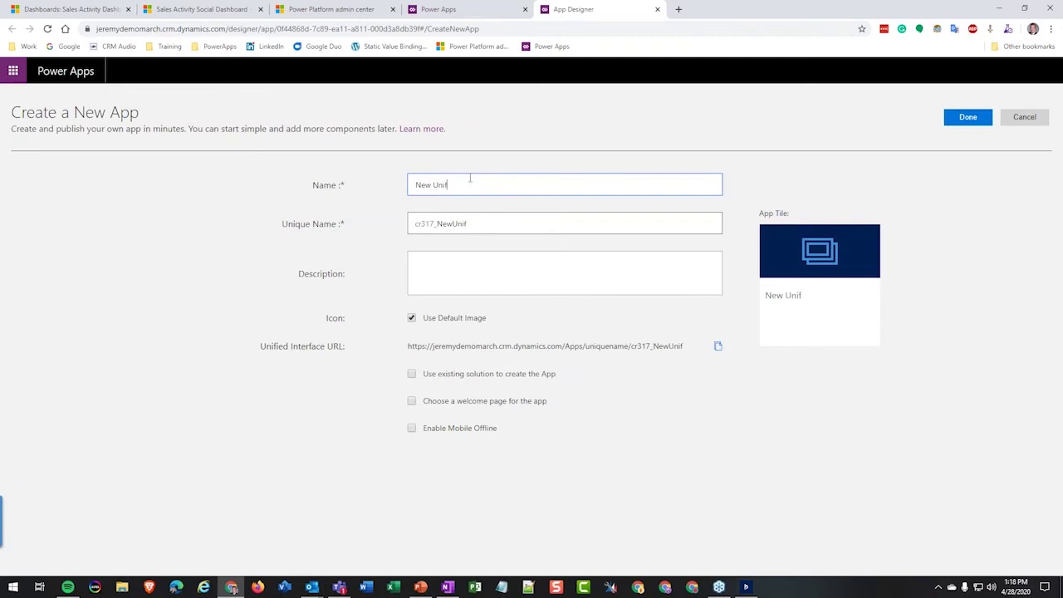
- Name the app 'New Unified Interface App UI', choose to build it from an existing solution, and continue
type("Interface")
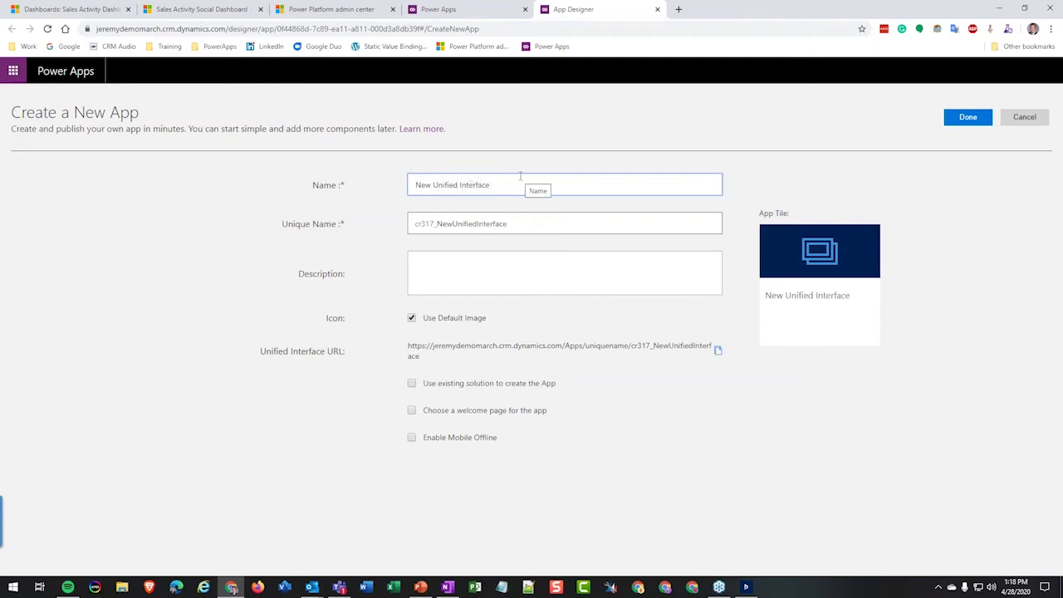
type(" App UI")
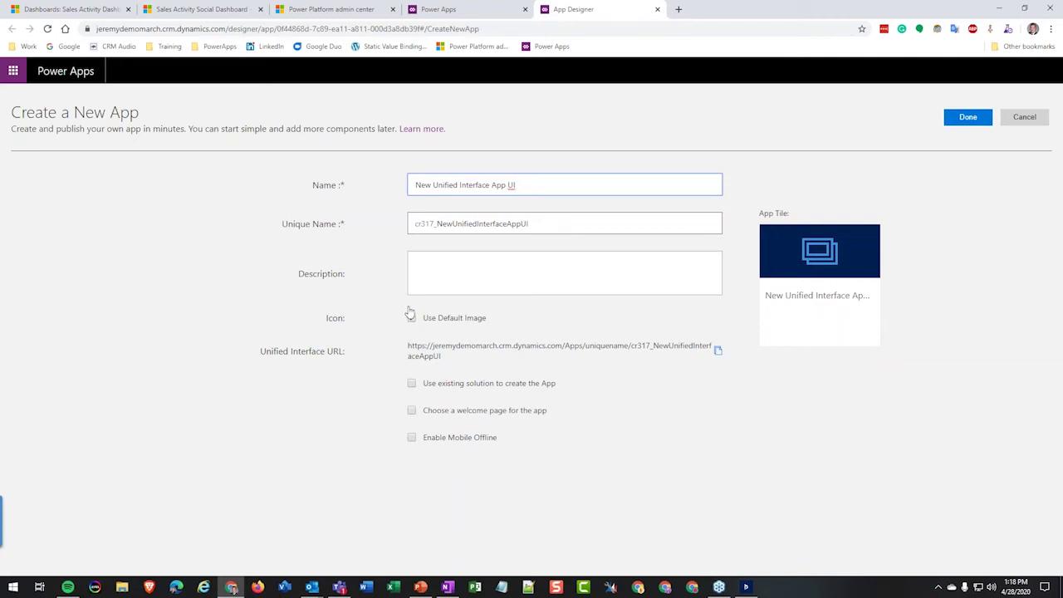
left_click(412, 384)
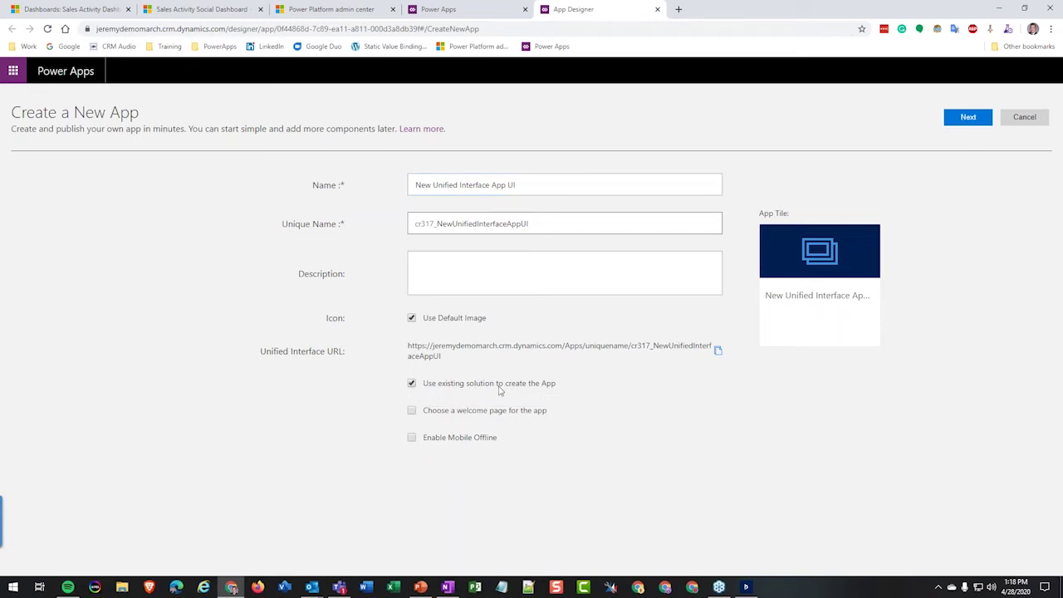
left_click(951, 125)
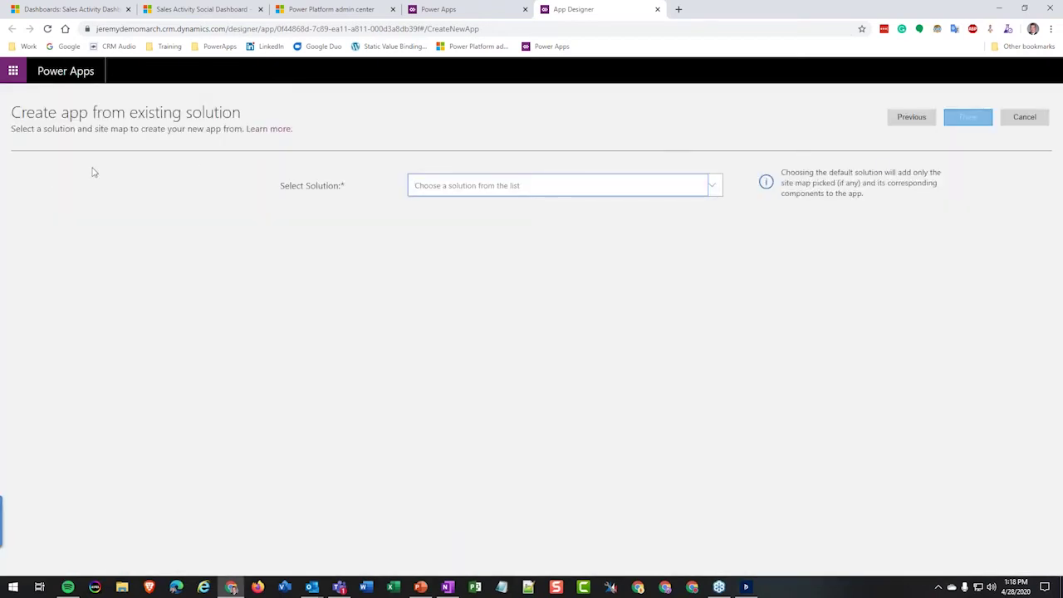
- Pick Default Solution as the source and Site Map as the sitemap, then finish with Done
left_click(713, 193)
scroll(473, 280, "down", 2)
scroll(457, 281, "down", 4)
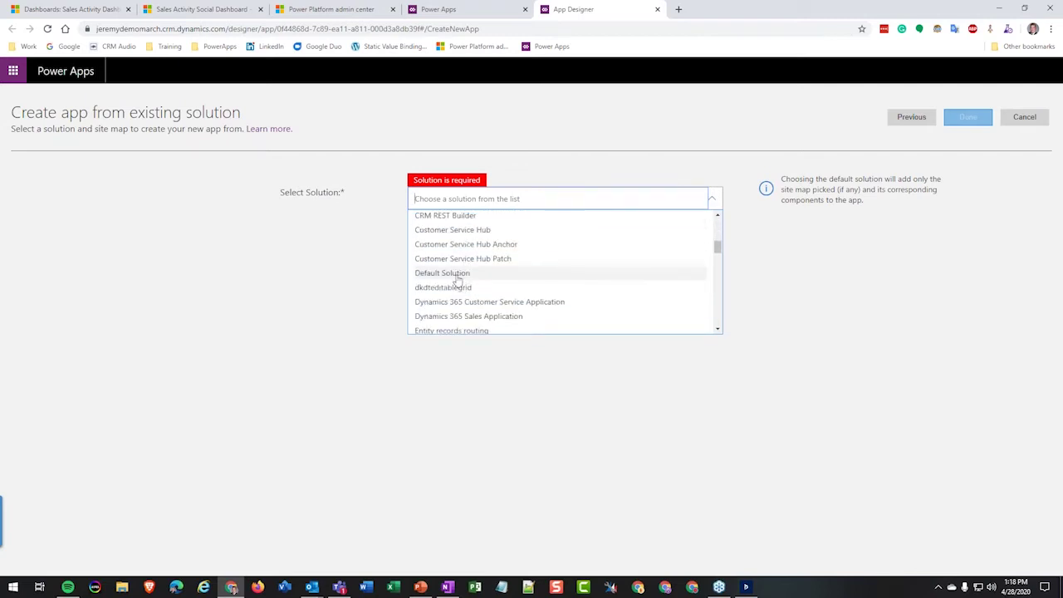
left_click(455, 275)
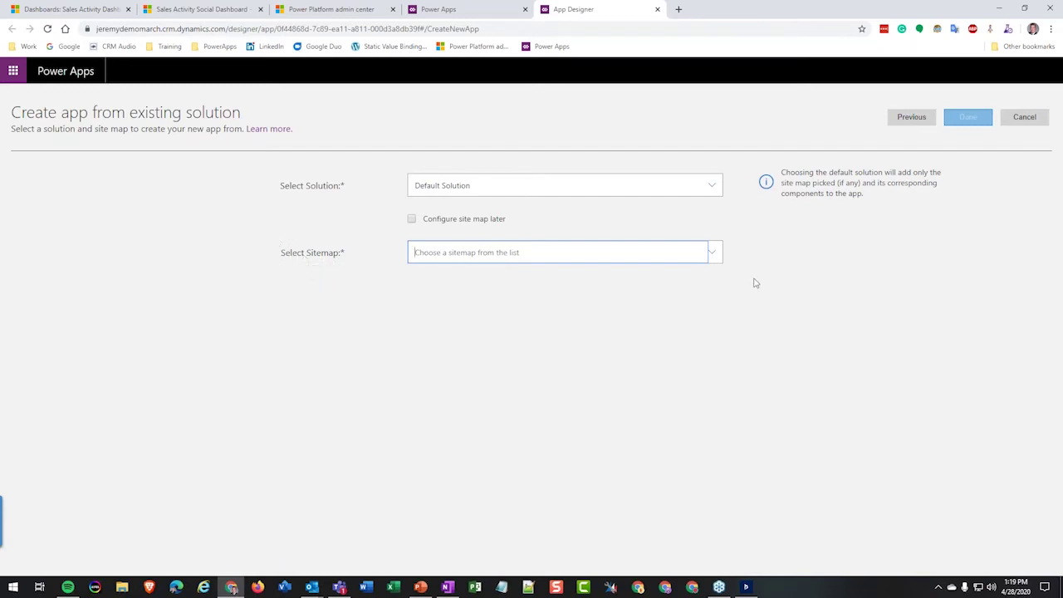
left_click(712, 256)
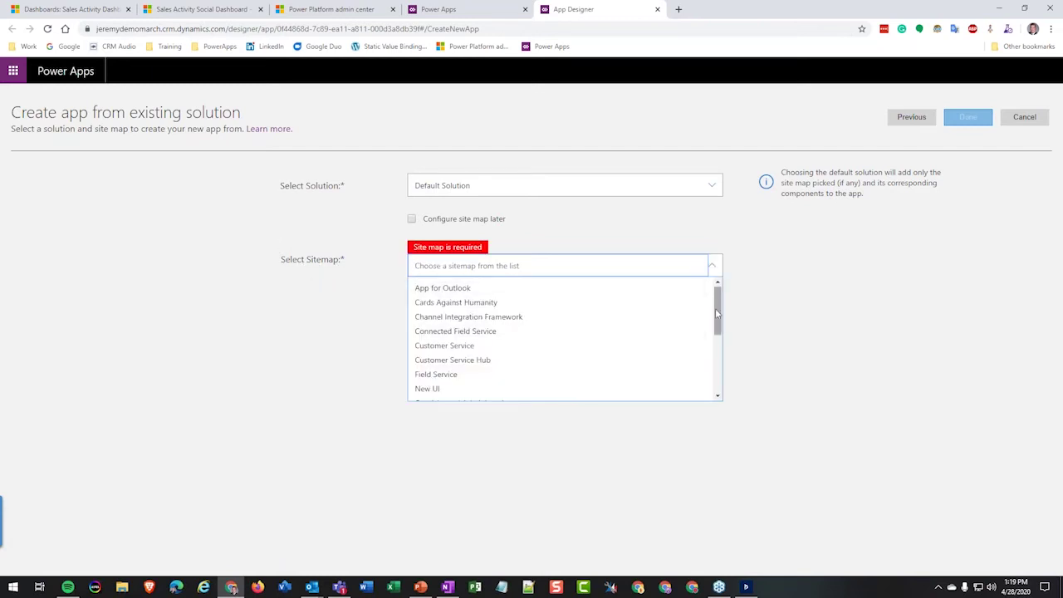
left_click_drag(718, 311, 719, 365)
left_click(489, 348)
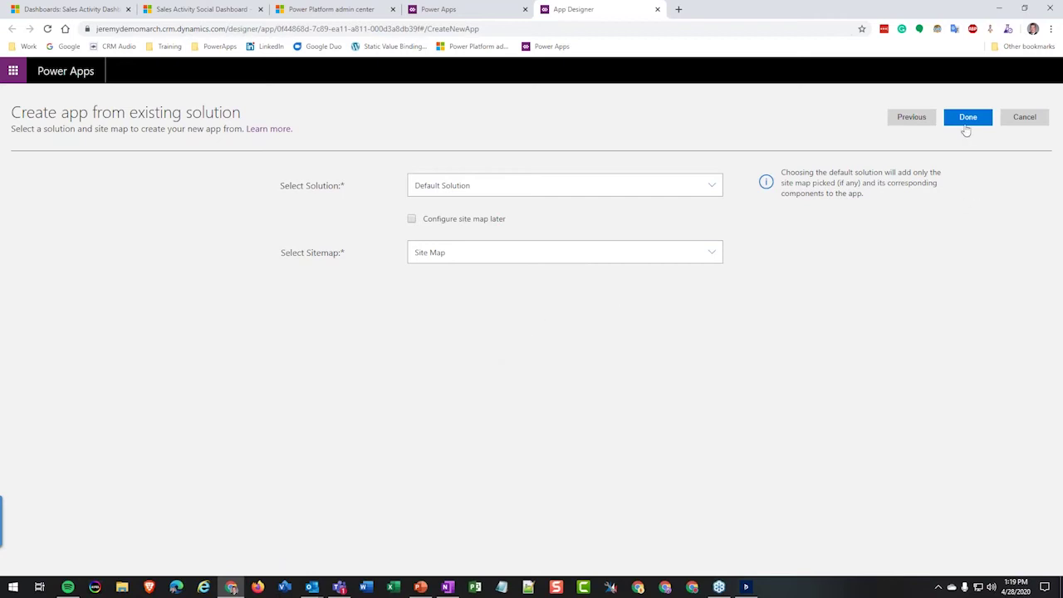
left_click(961, 120)
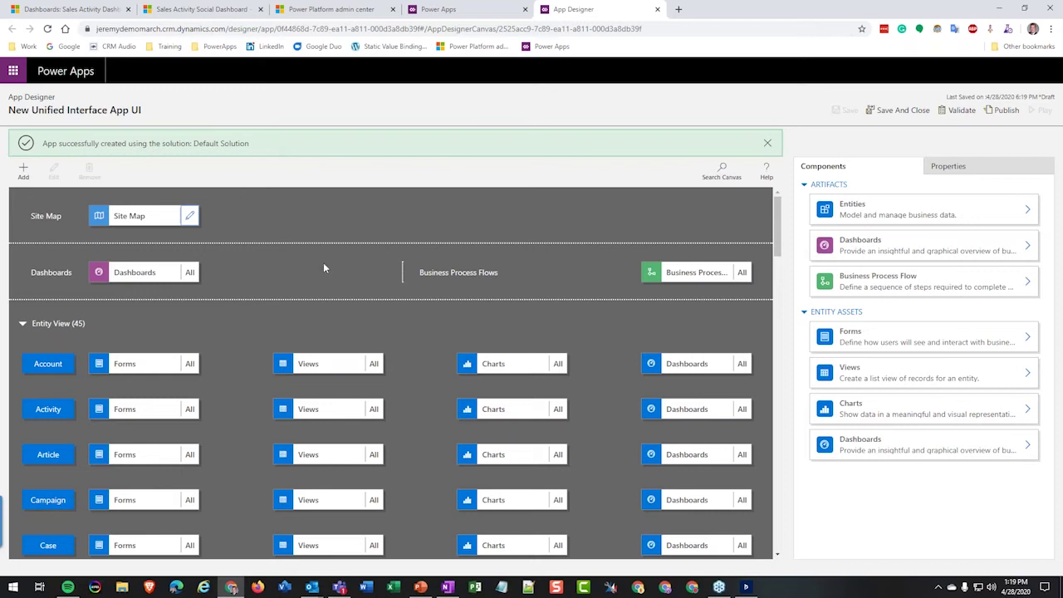
- Glance at the dashboard tabs, then return to App Designer and list the Account forms
scroll(323, 267, "down", 2)
scroll(269, 369, "up", 2)
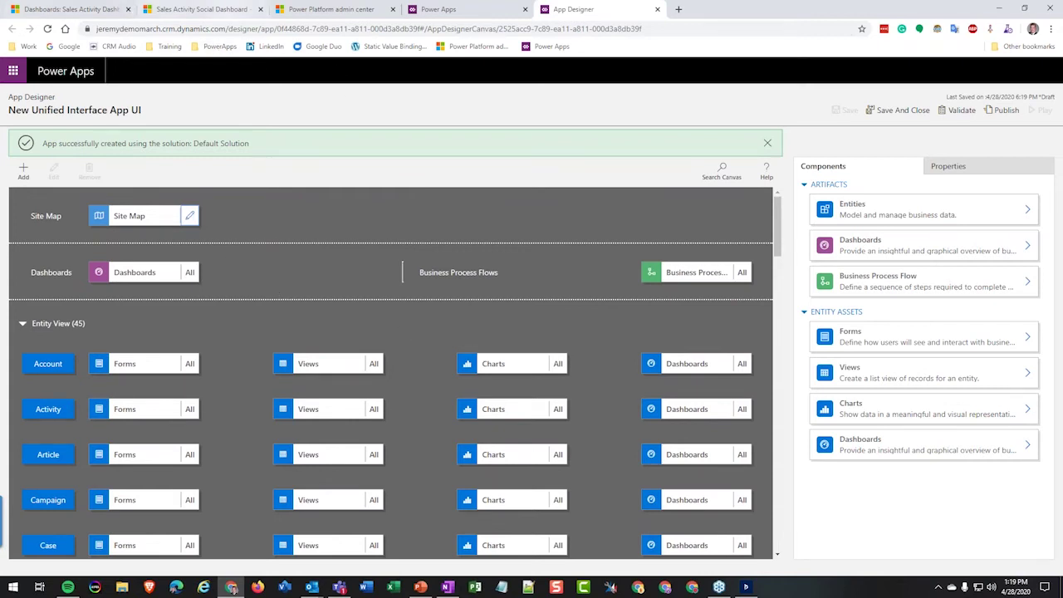
left_click(49, 11)
left_click(191, 14)
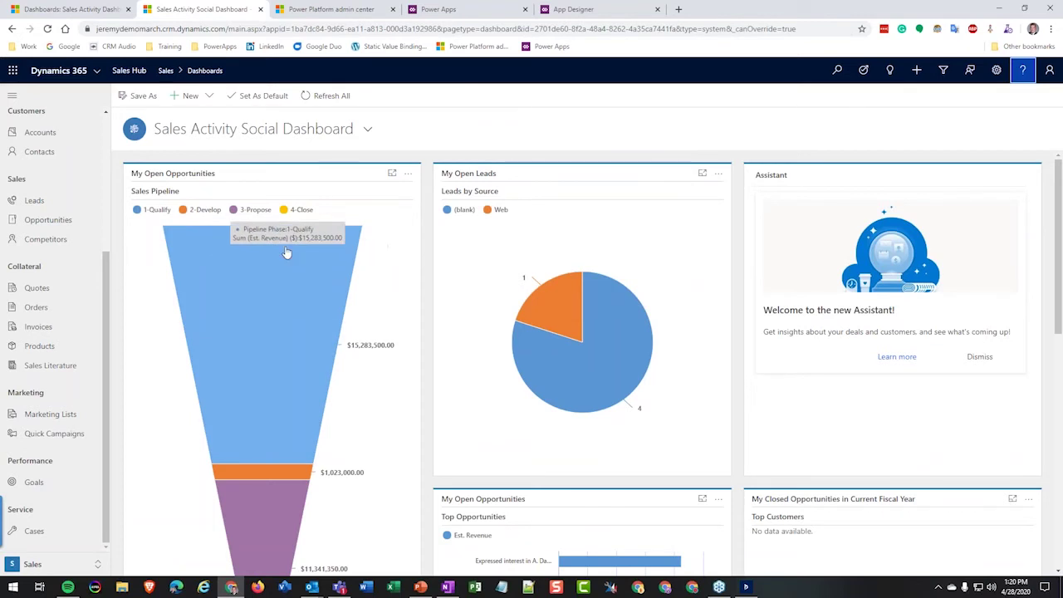
left_click(580, 12)
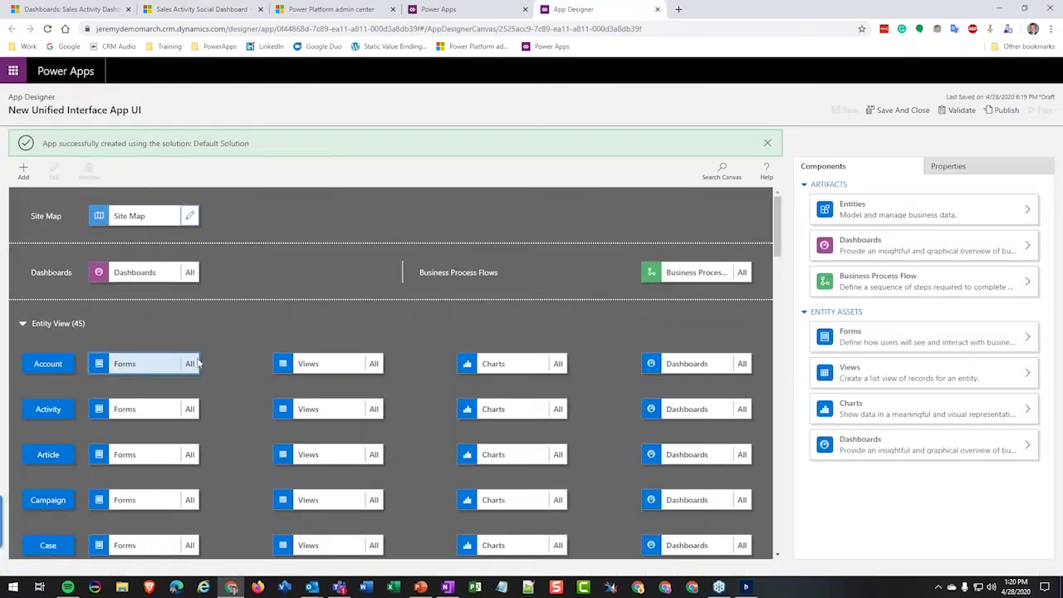
left_click(124, 364)
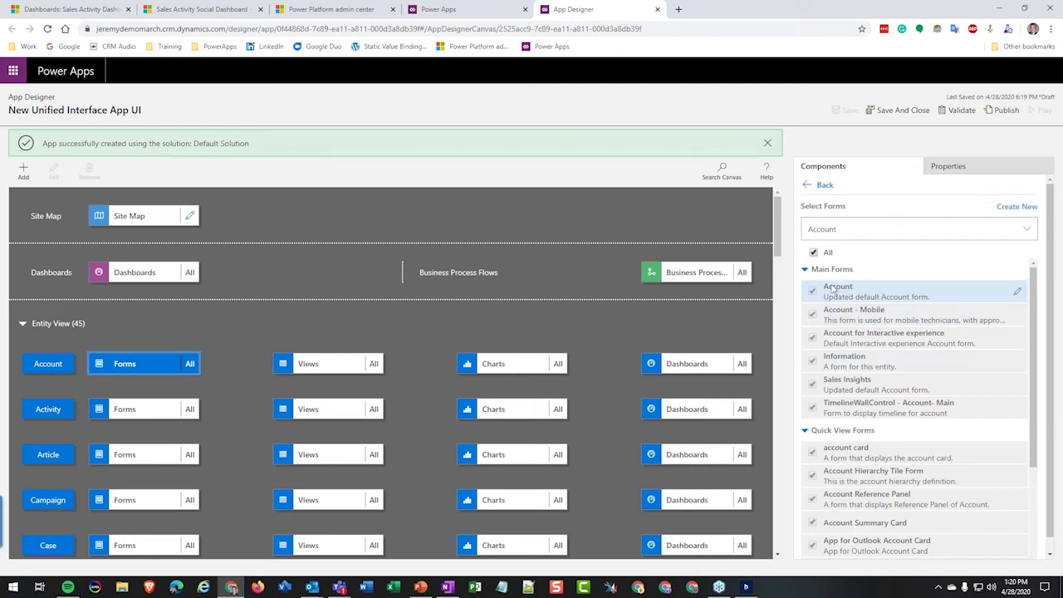
- Open the Account main form in the form editor, move it aside, and return to the dashboards tab
left_click(1017, 296)
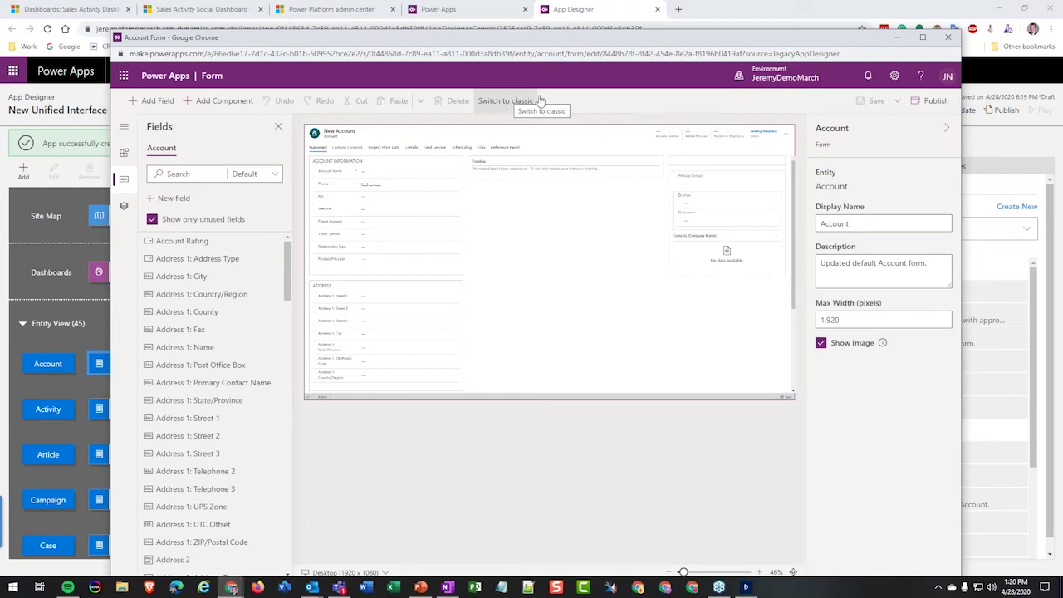
left_click_drag(615, 45, 950, 105)
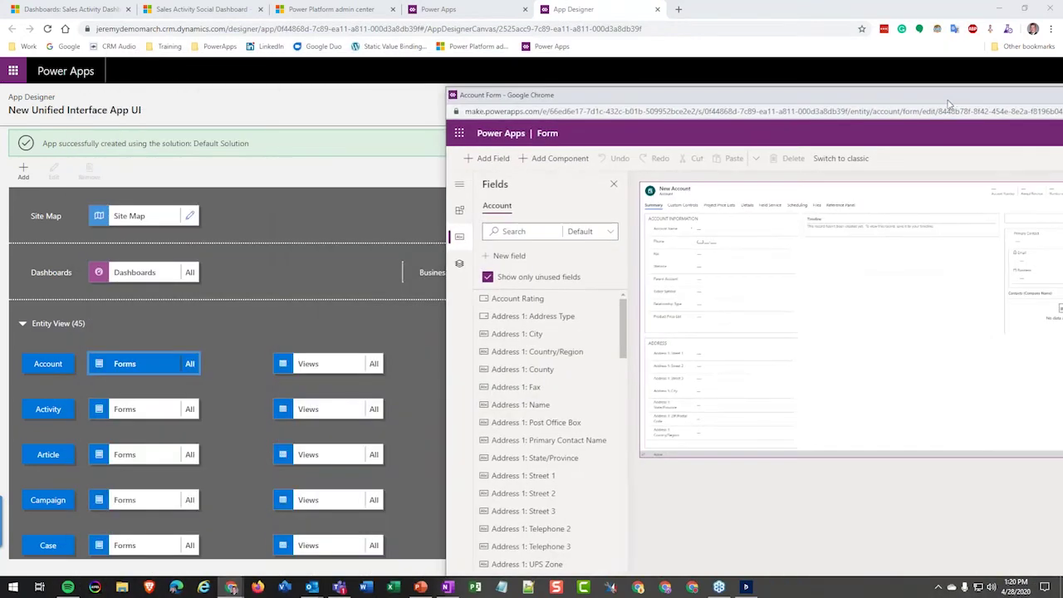
left_click(125, 13)
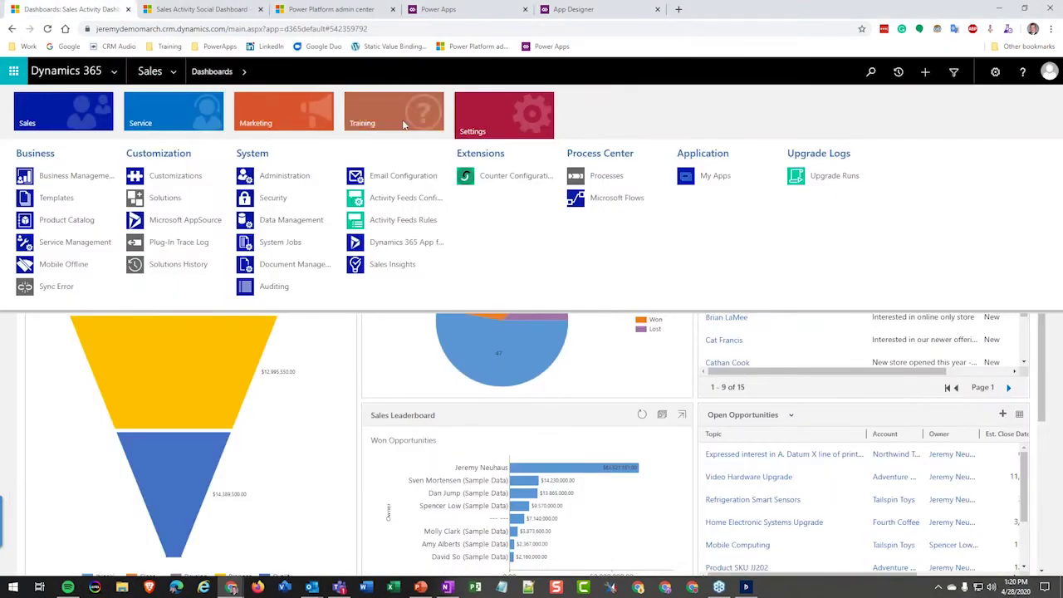
- Open the Default Solution via Customize the System, tile it beside the form editor, and dismiss the Power Apps notice
left_click(175, 176)
left_click(93, 181)
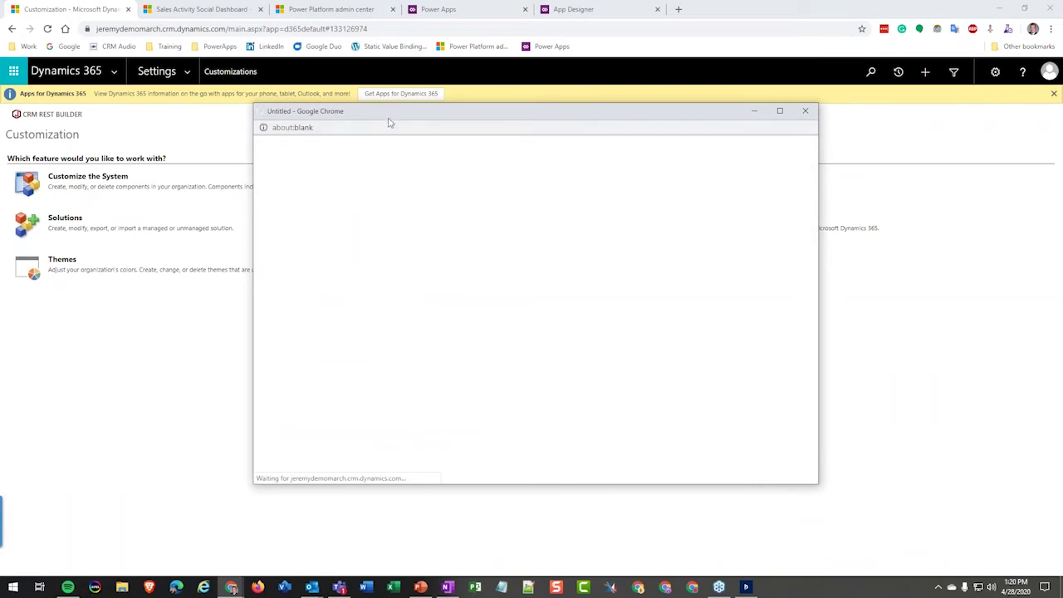
left_click_drag(380, 116, 241, 119)
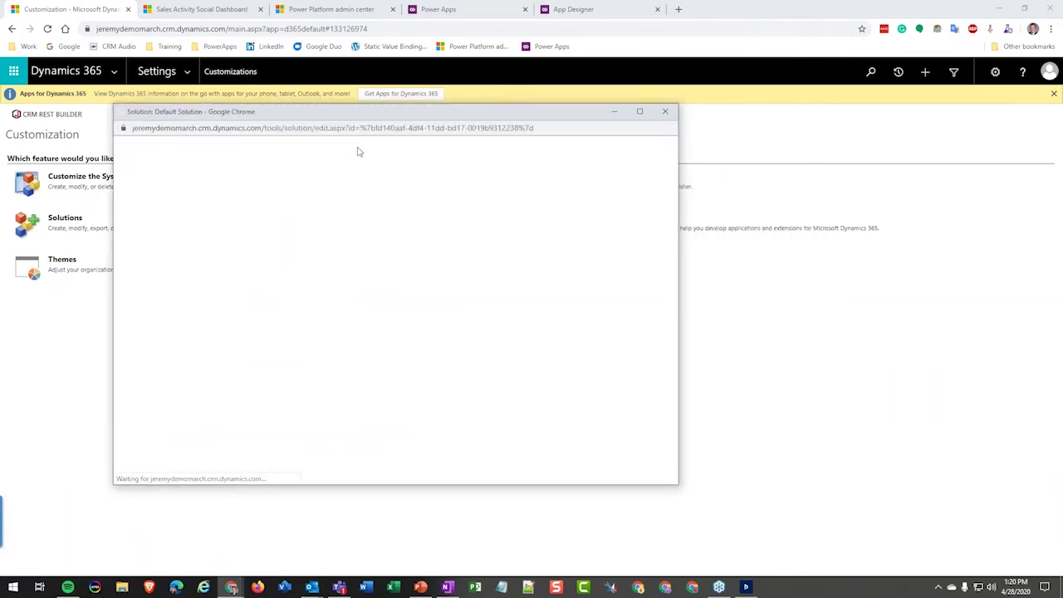
left_click_drag(371, 122, 0, 152)
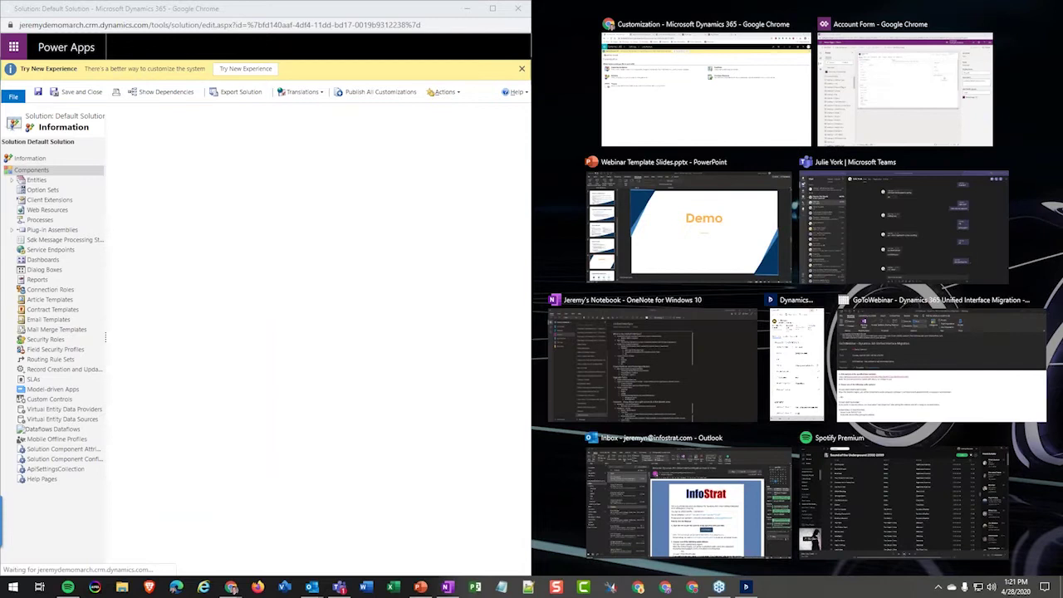
left_click(905, 87)
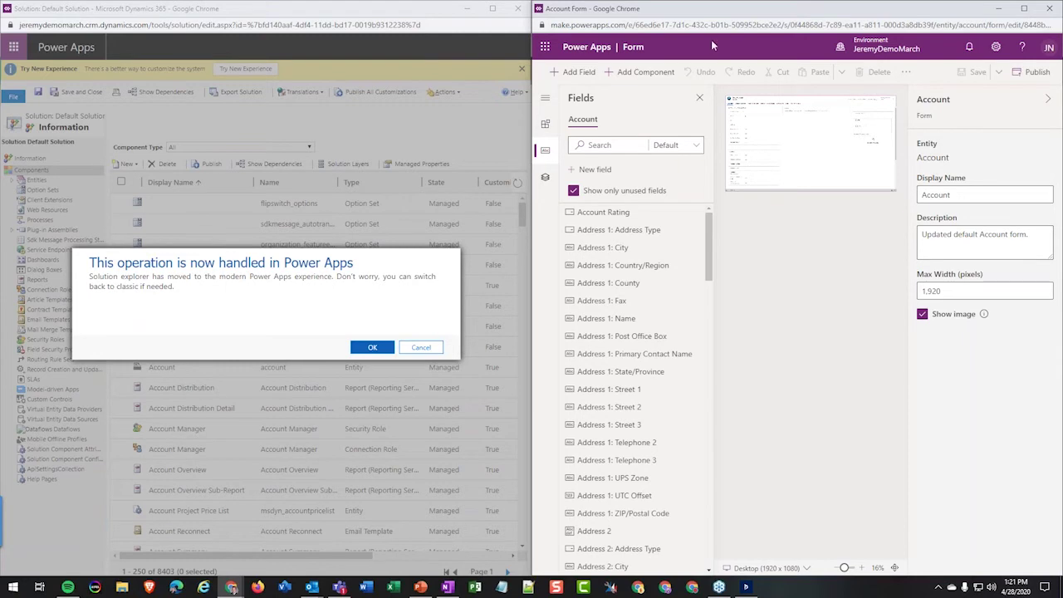
left_click(408, 347)
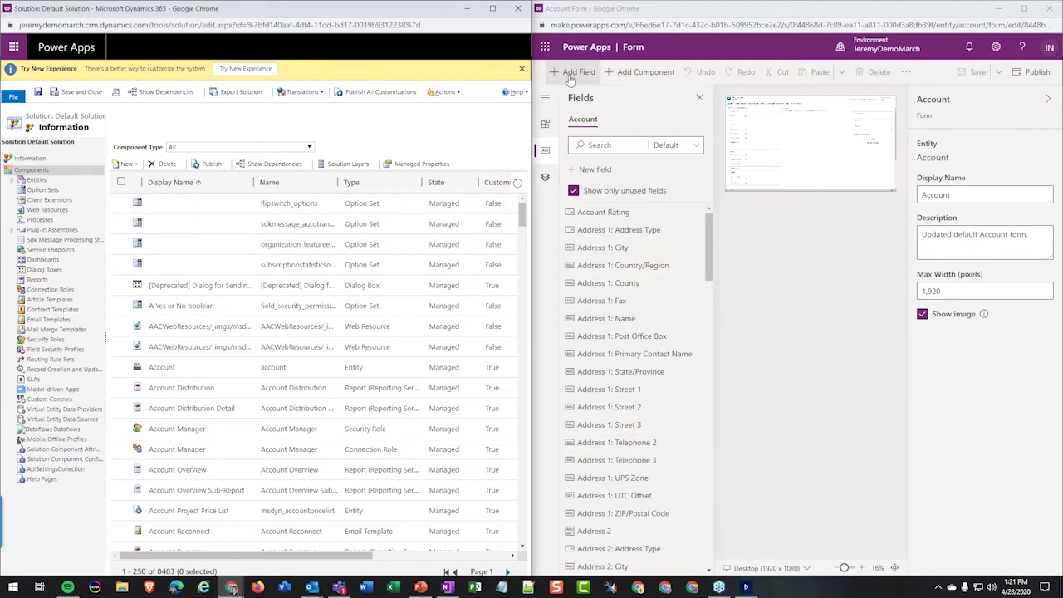
- Close the classic solution window and the Account form editor window
left_click(517, 8)
left_click_drag(631, 10, 228, 65)
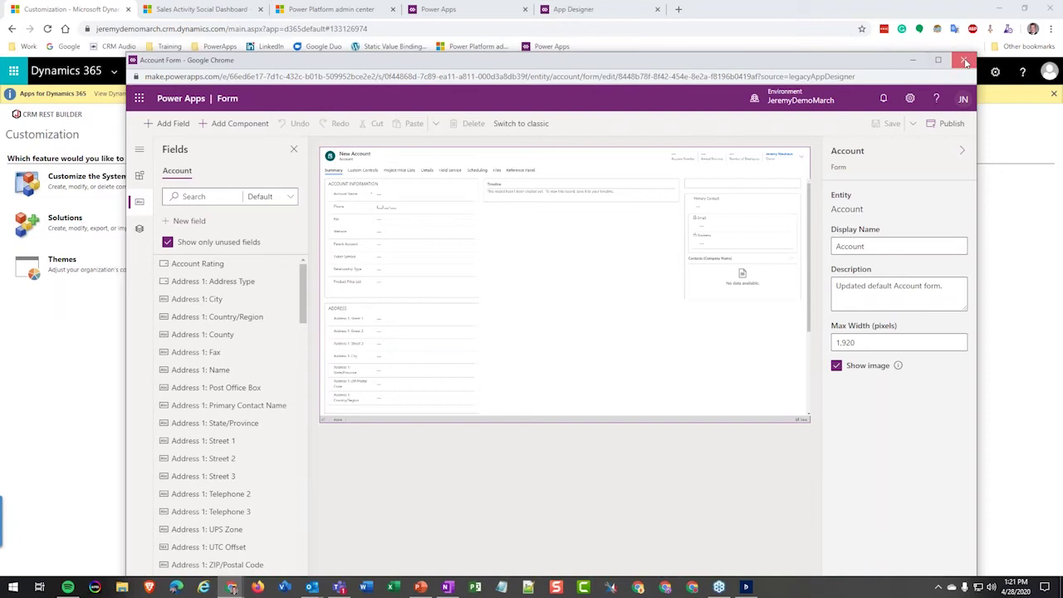
left_click(963, 59)
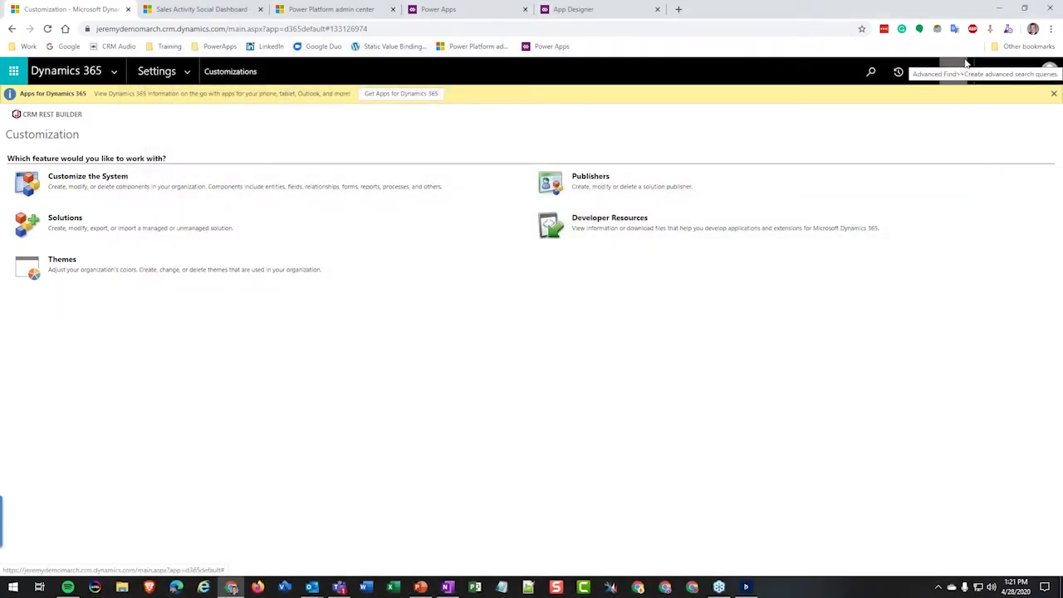
- Return to the Sales Activity Social Dashboard and browse the Office 365 launcher and Dynamics 365 apps list
left_click(199, 10)
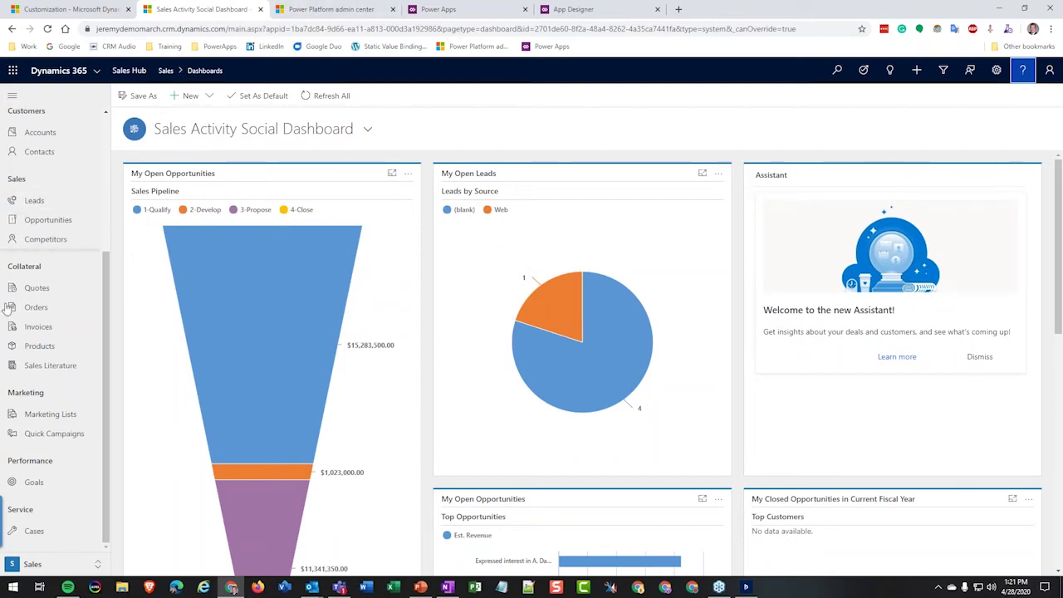
scroll(48, 398, "up", 3)
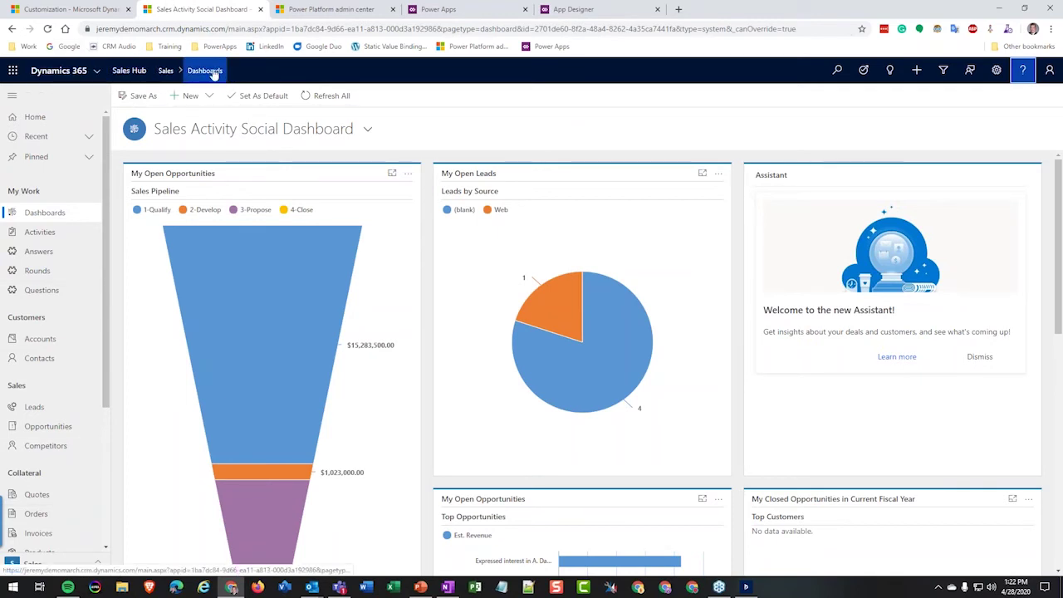
left_click(12, 70)
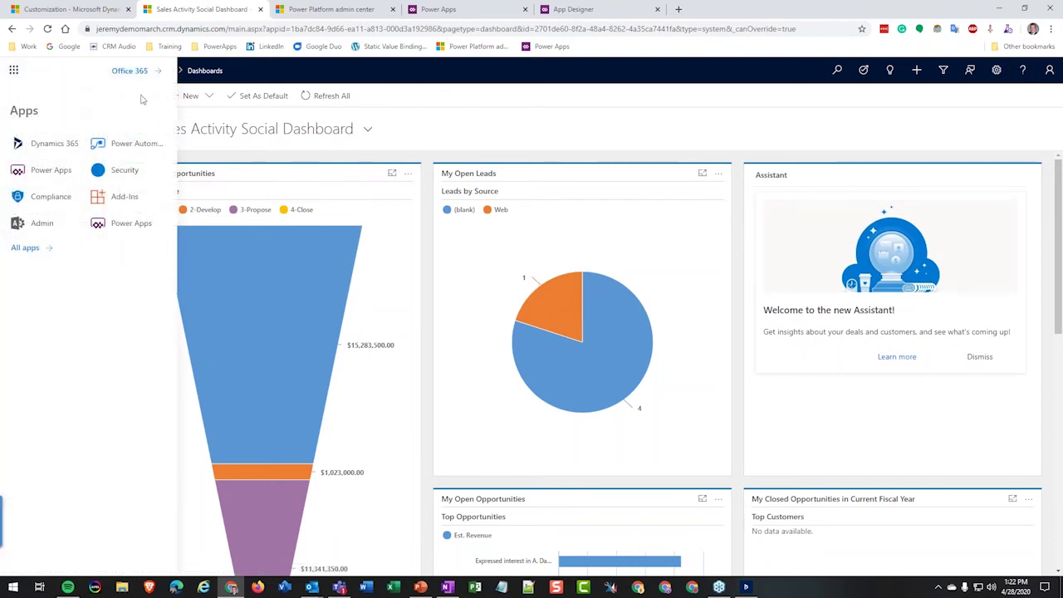
left_click(130, 71)
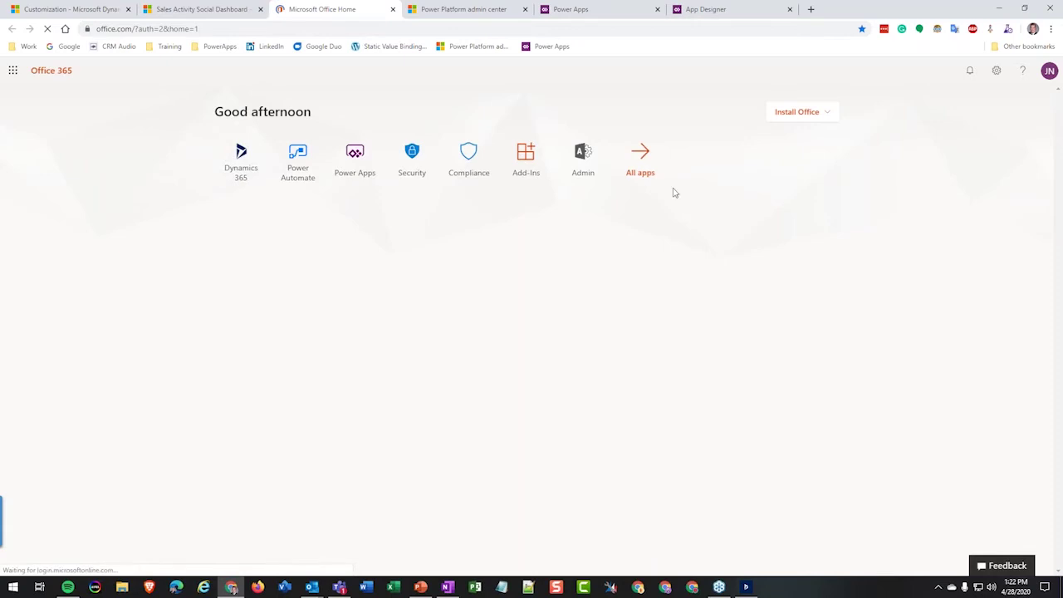
left_click(393, 9)
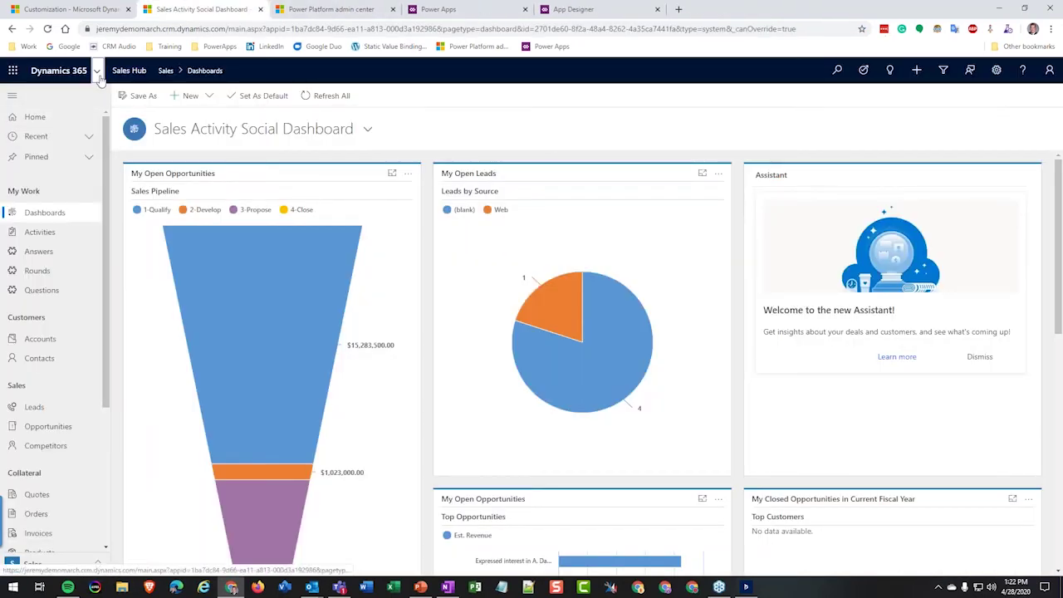
left_click(129, 71)
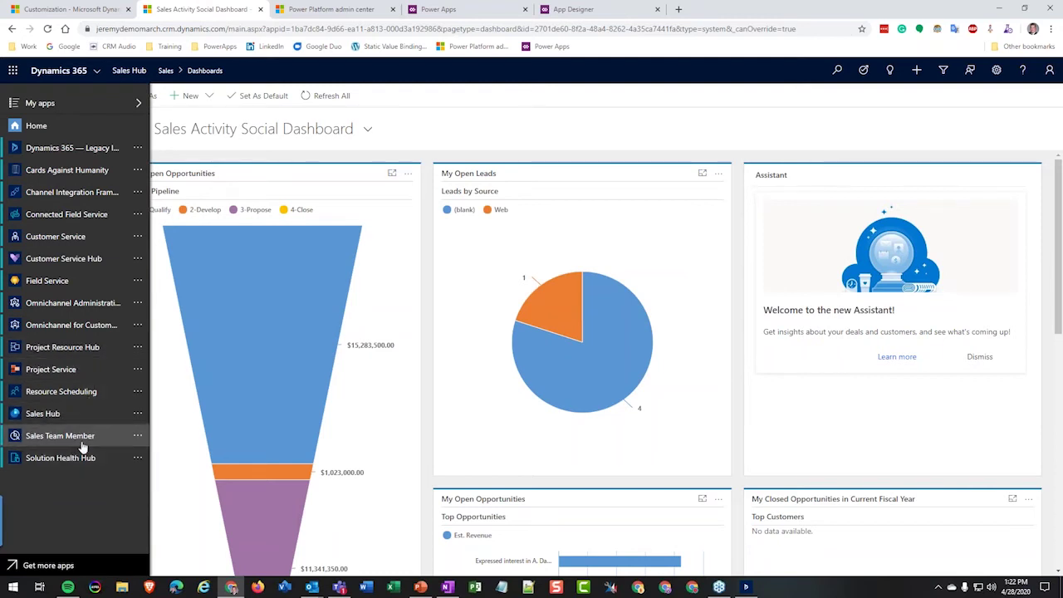
left_click(96, 75)
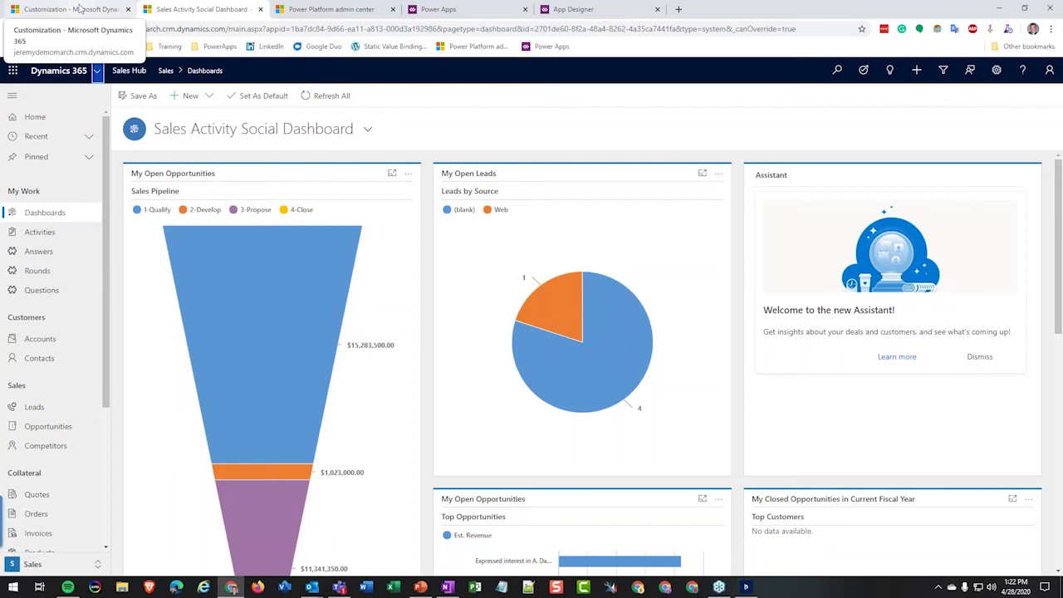
- Open InfoStrat in the Unified Interface, then in the classic client through Sales > Accounts
left_click(40, 339)
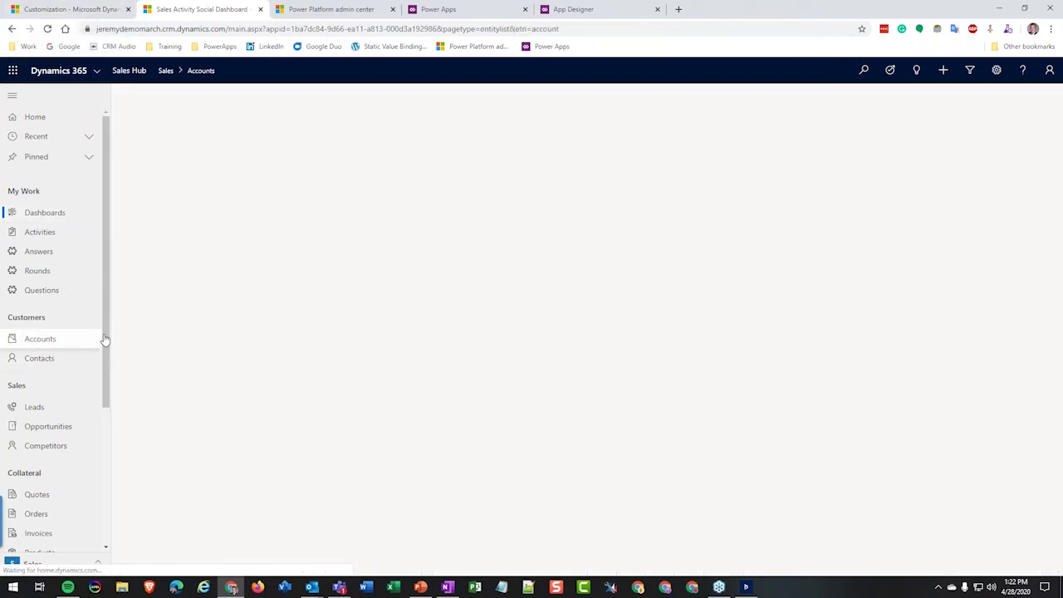
left_click(176, 239)
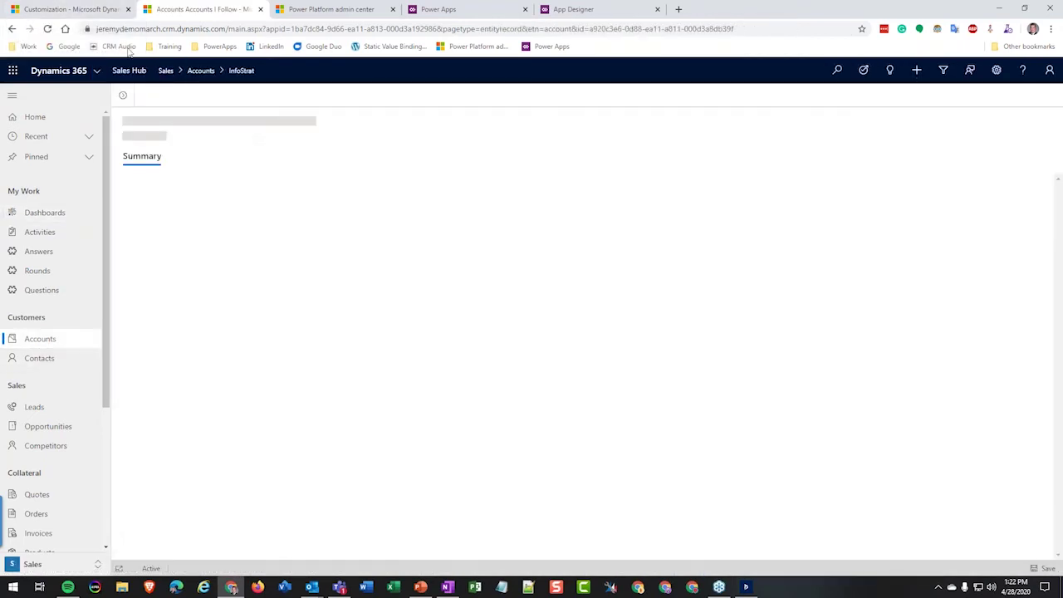
left_click(58, 10)
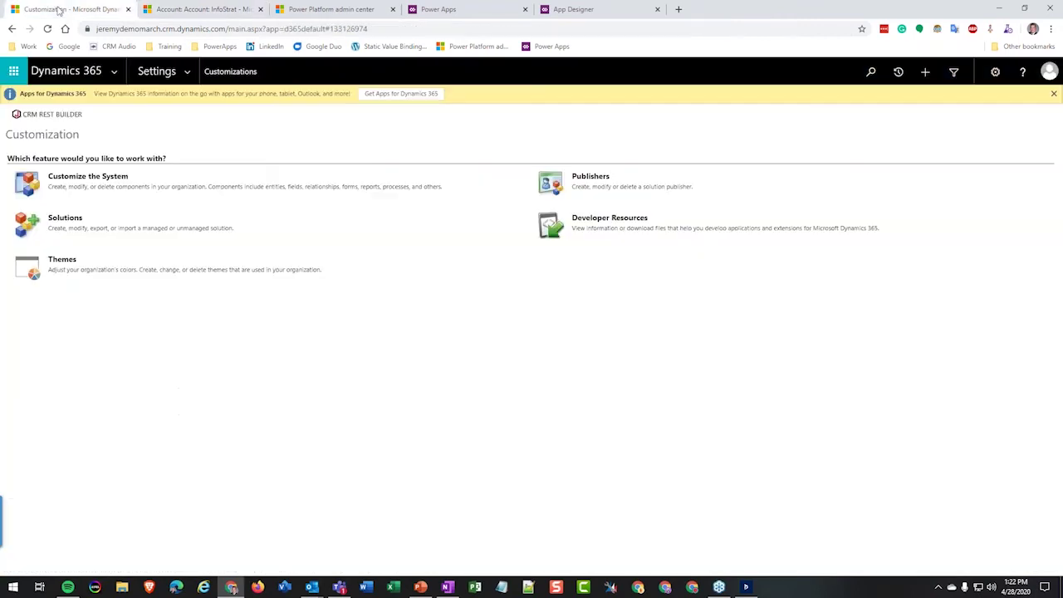
left_click(114, 71)
left_click(266, 135)
left_click(186, 71)
left_click(54, 103)
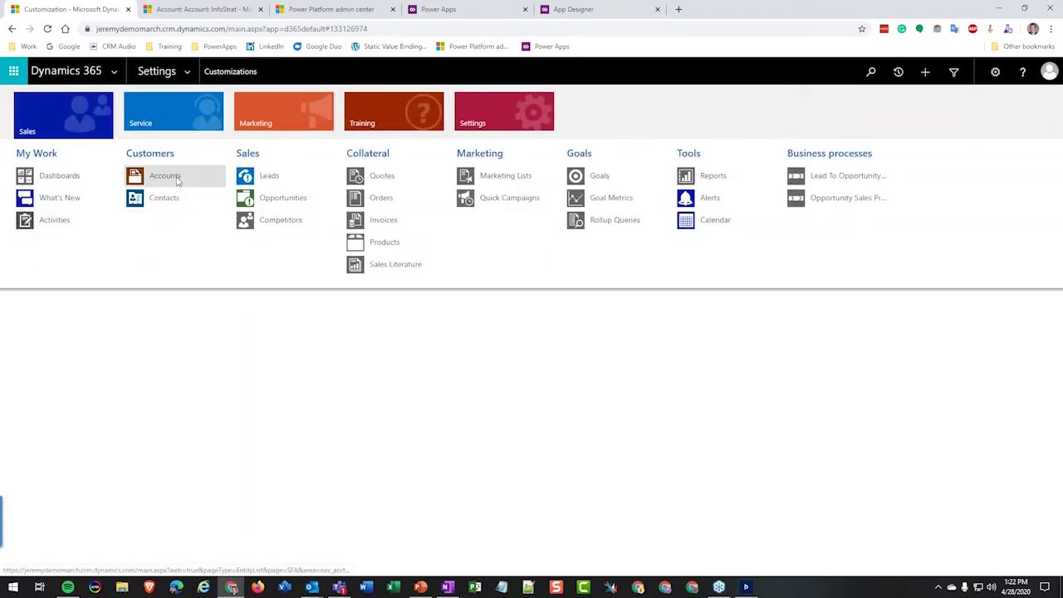
left_click(164, 175)
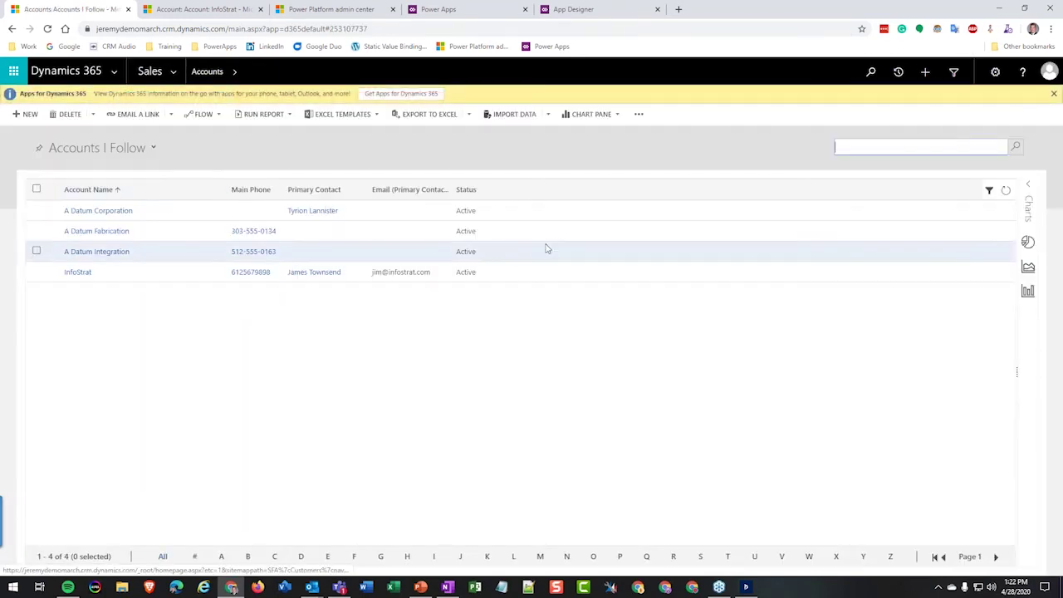
left_click(77, 271)
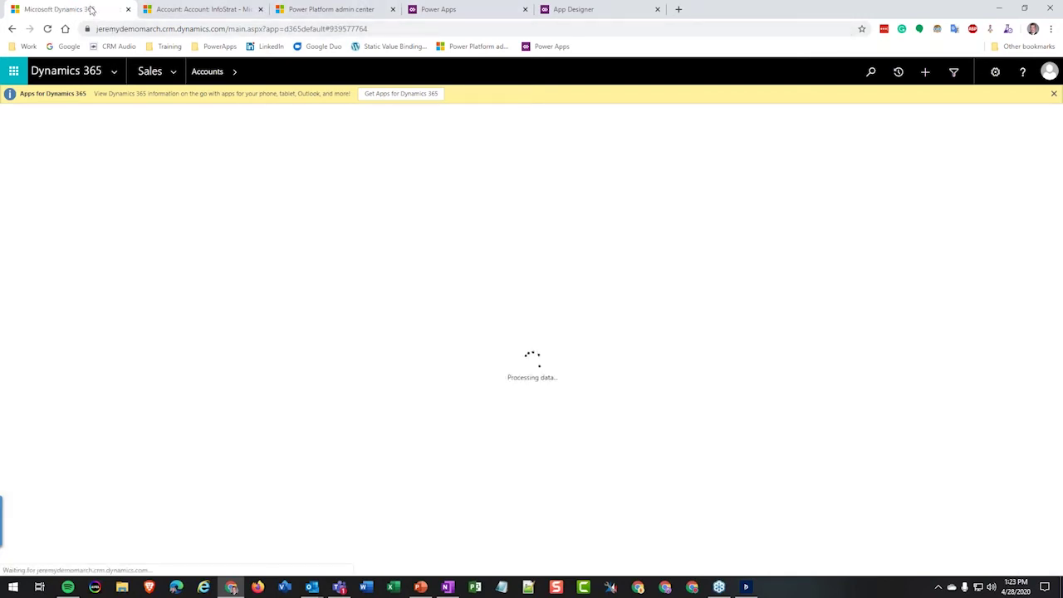
- Resize the classic InfoStrat window, re-dock it as a tab, and go back to the Unified Interface form
left_click_drag(91, 9, 116, 50)
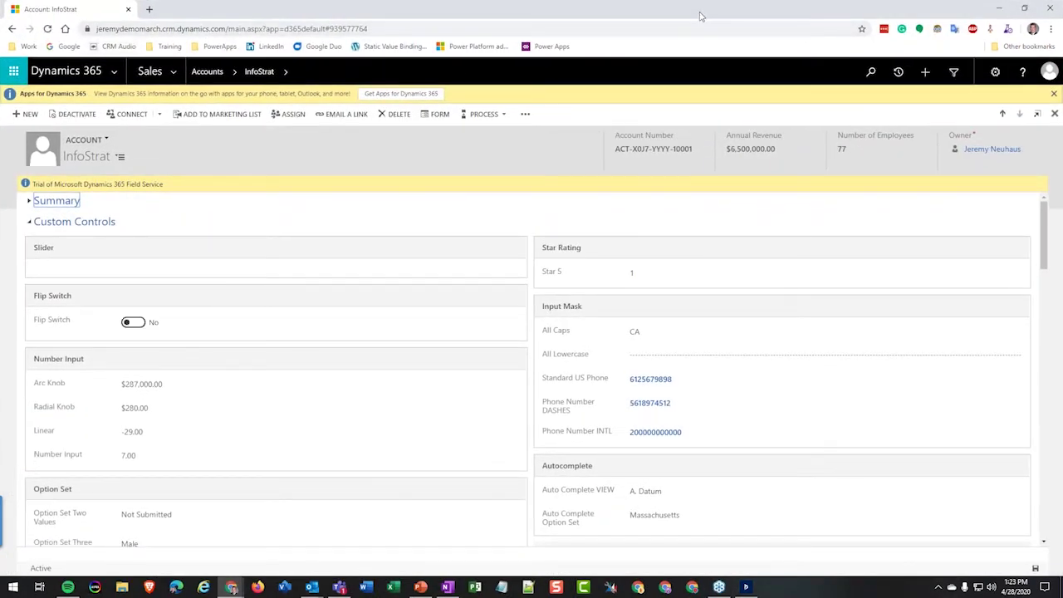
double_click(700, 15)
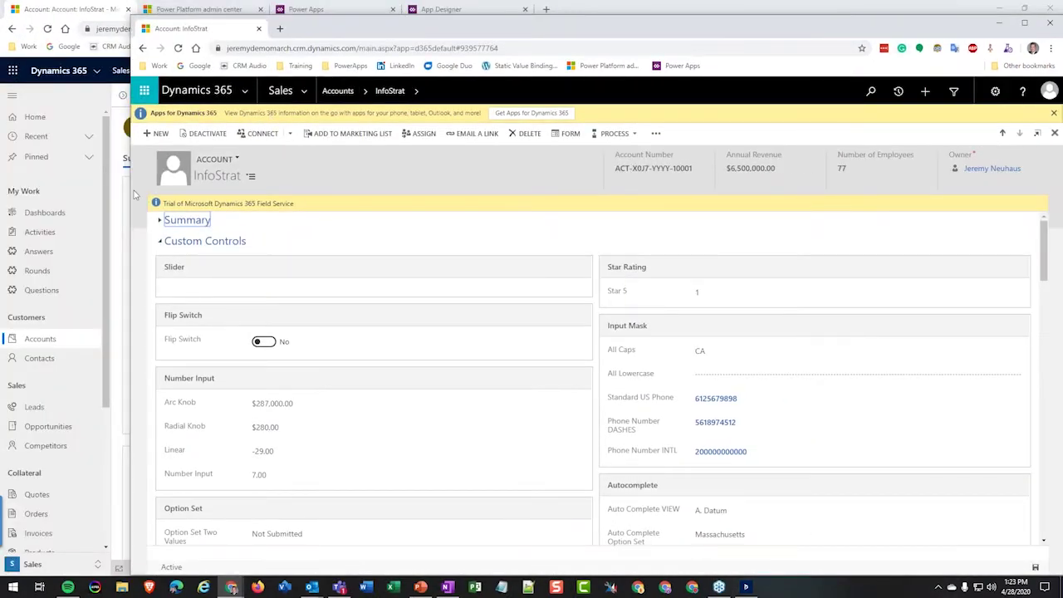
left_click_drag(130, 192, 454, 189)
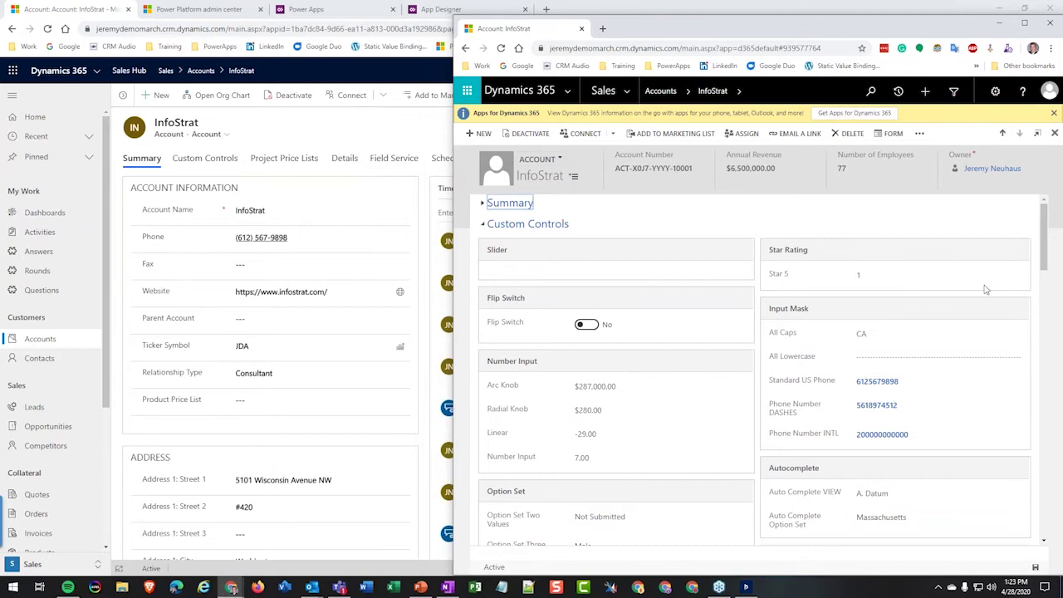
left_click_drag(451, 257, 497, 258)
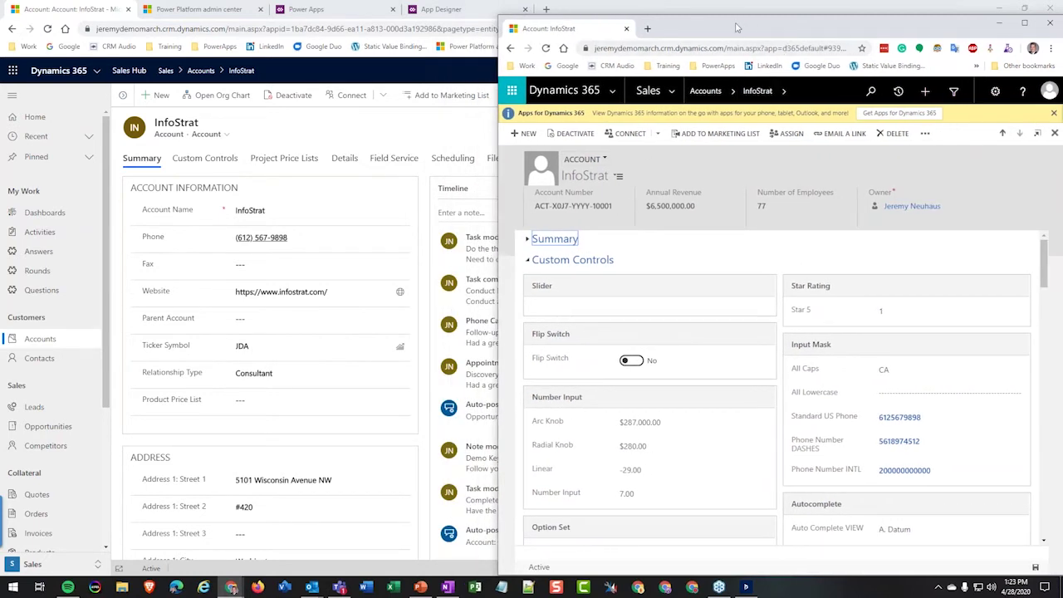
left_click_drag(560, 30, 130, 19)
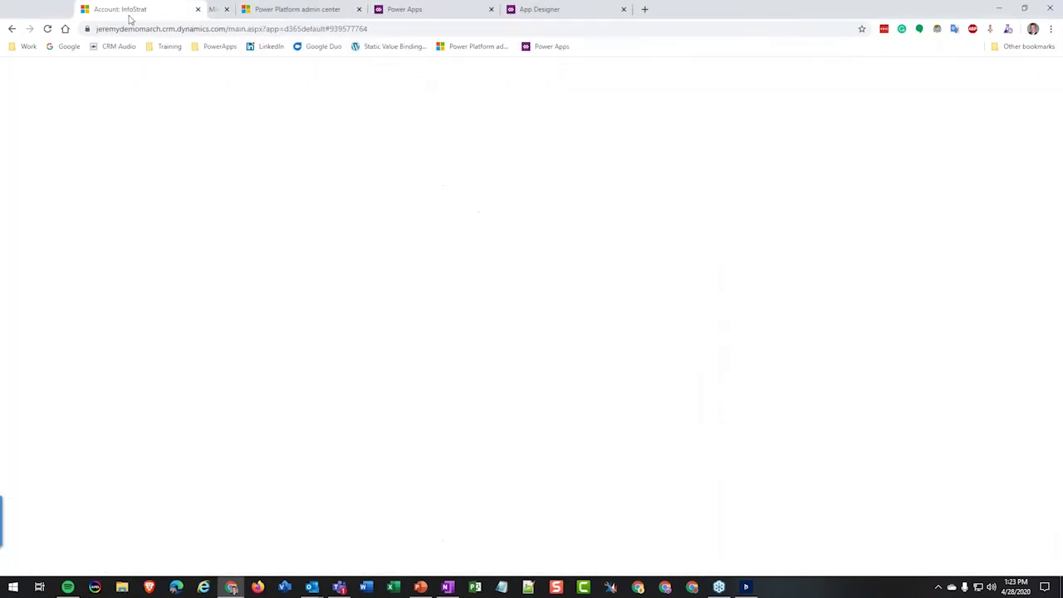
left_click(178, 10)
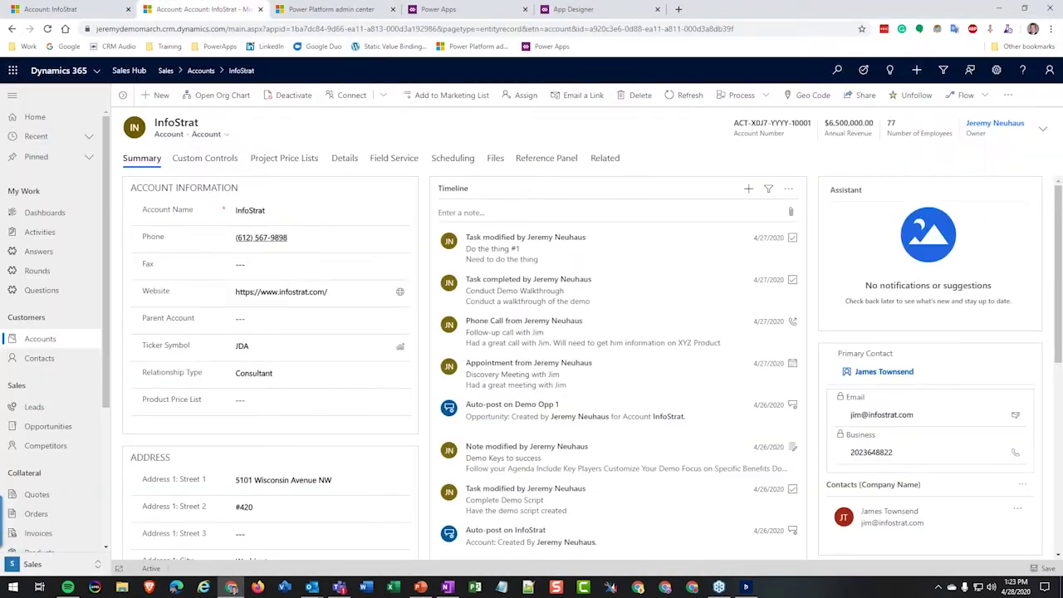
left_click(260, 9)
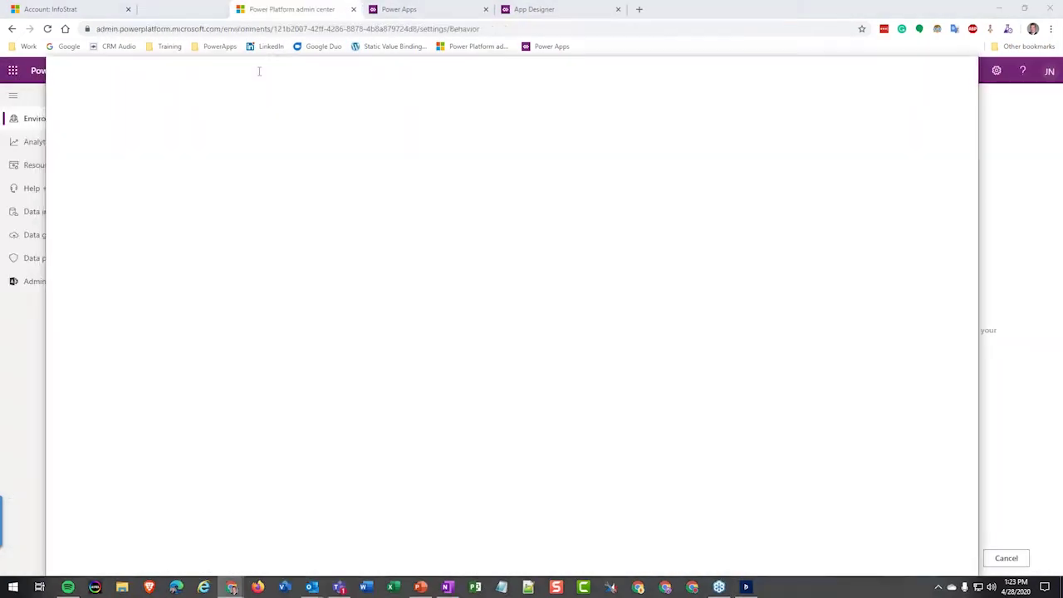
left_click(260, 9)
left_click(260, 9)
left_click(260, 9)
double_click(639, 12)
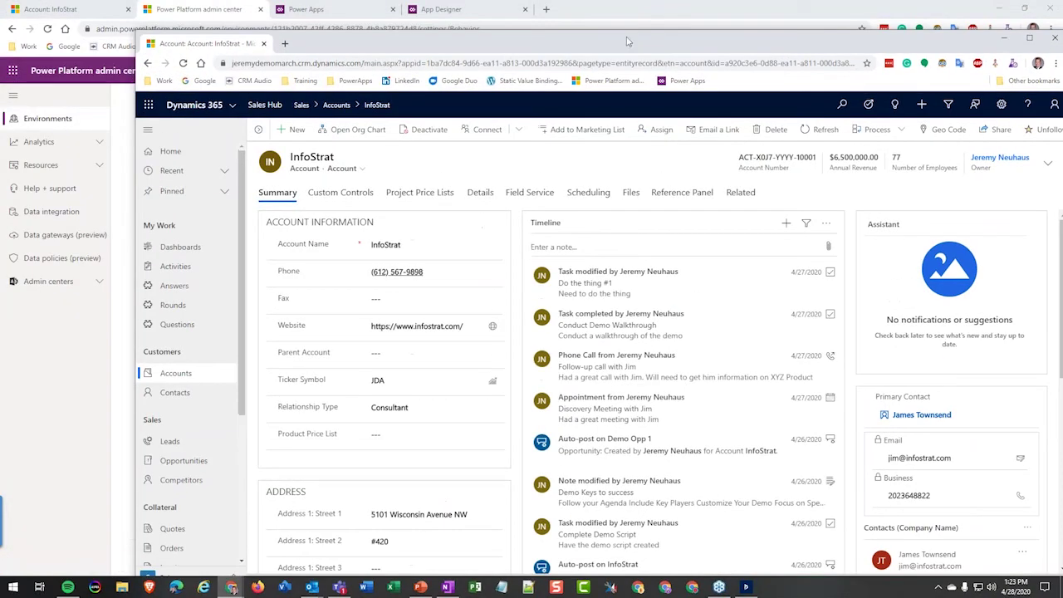
left_click_drag(133, 143, 294, 143)
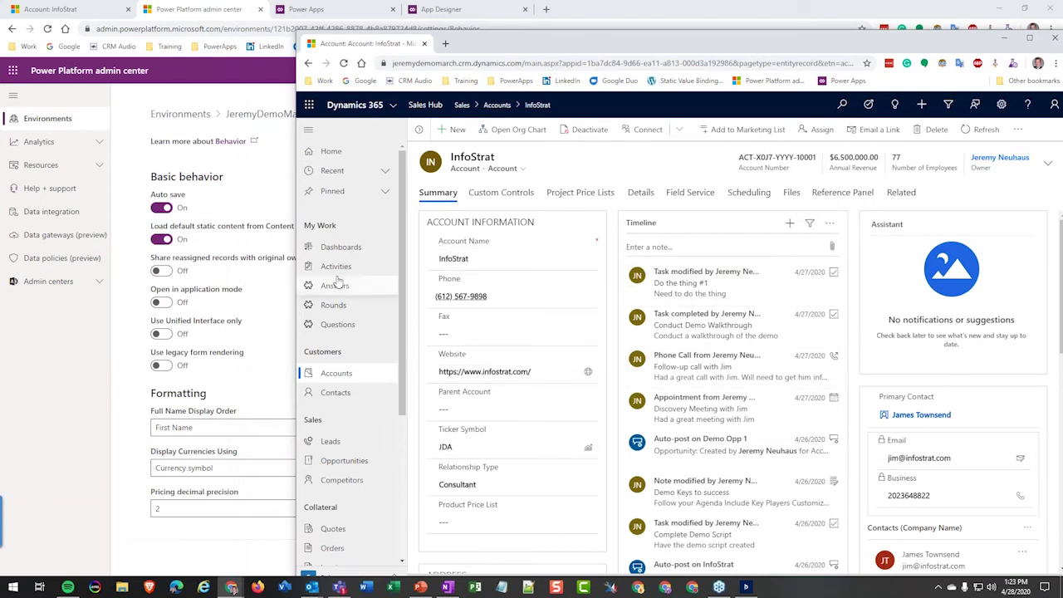
left_click_drag(297, 277, 420, 268)
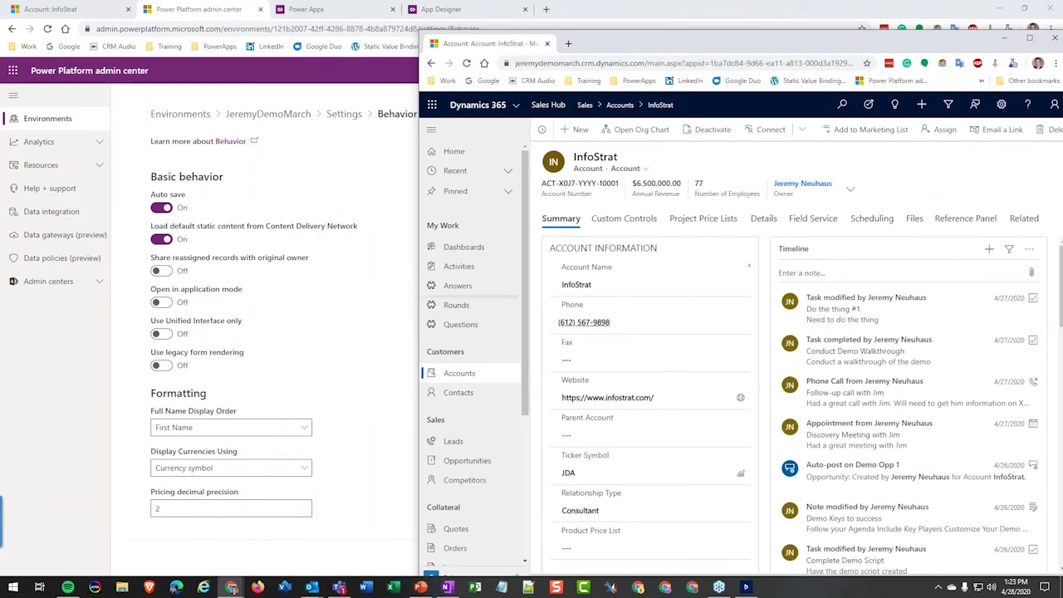
left_click_drag(708, 38, 556, 21)
scroll(653, 440, "down", 5)
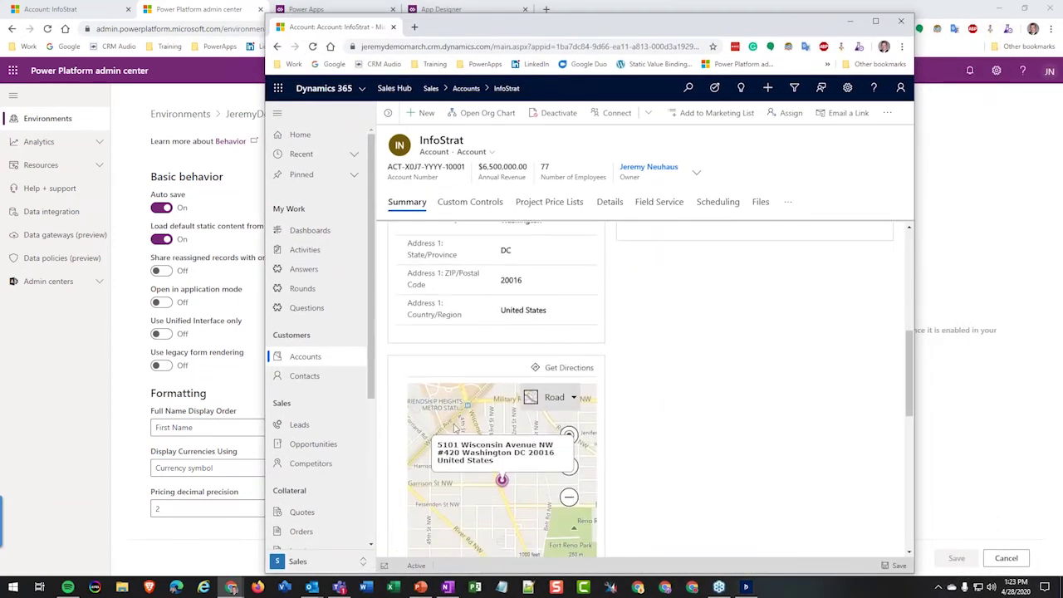
scroll(487, 349, "up", 5)
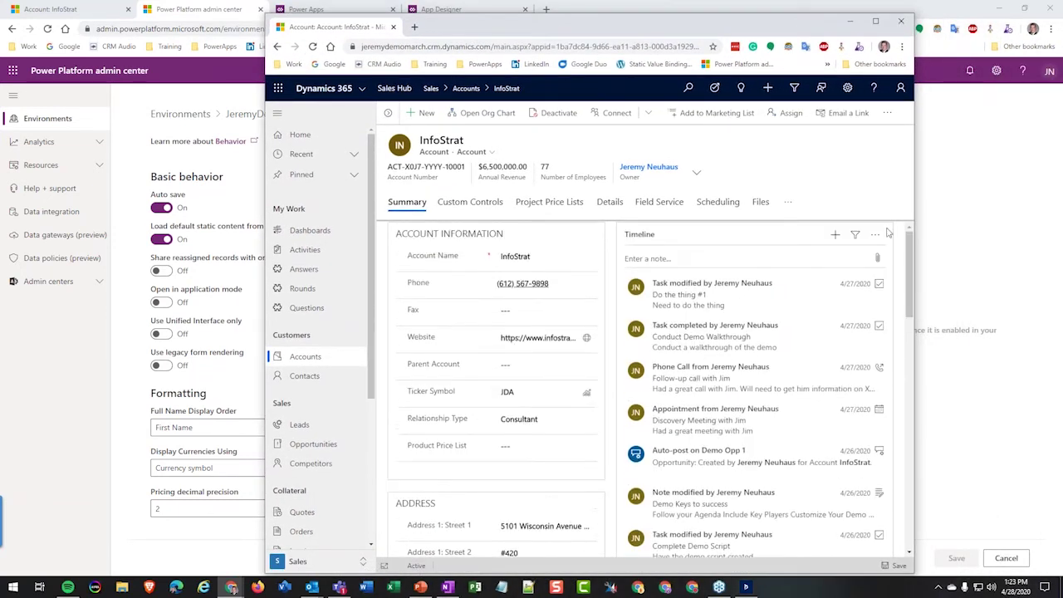
left_click_drag(909, 200, 818, 199)
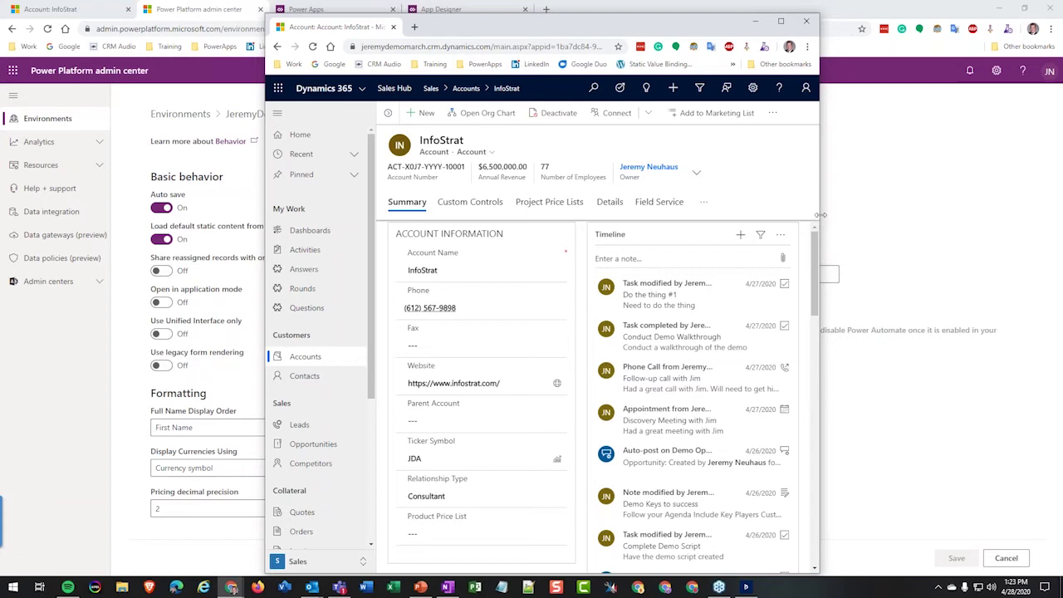
left_click_drag(819, 213, 692, 213)
scroll(419, 365, "down", 10)
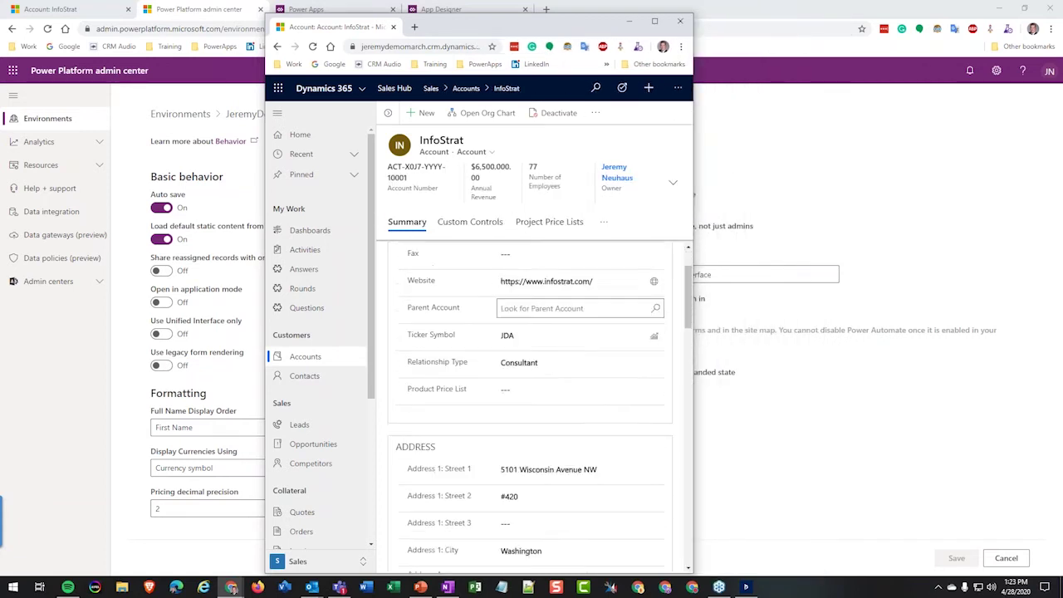
scroll(531, 399, "down", 10)
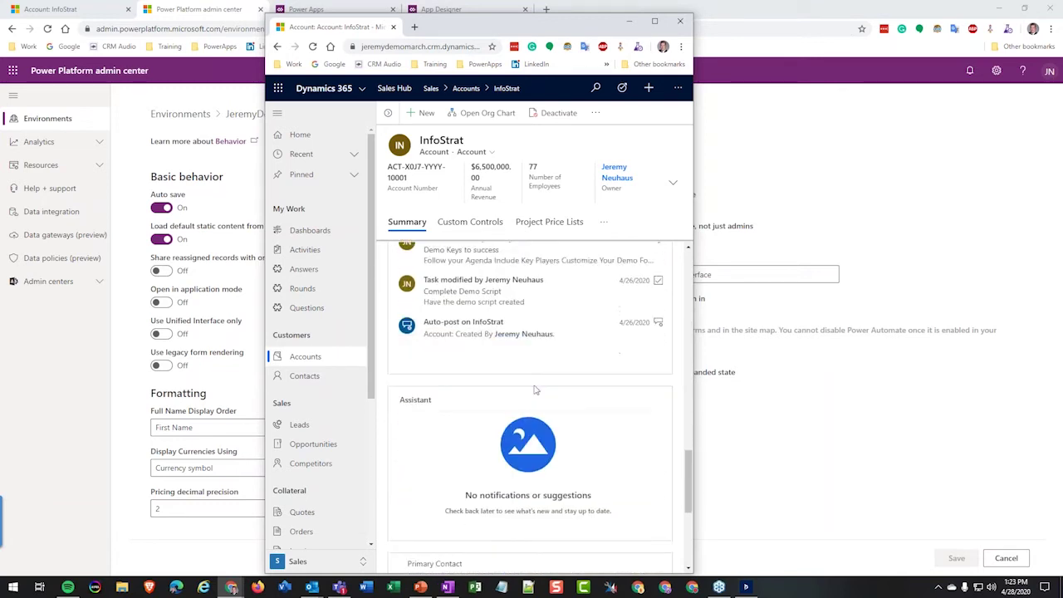
scroll(508, 525, "up", 15)
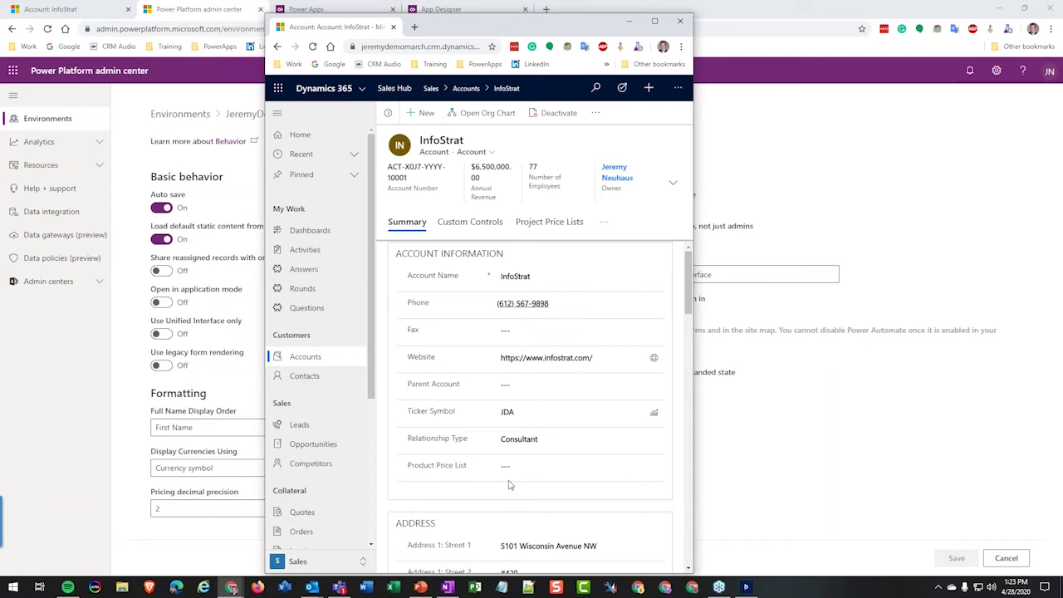
left_click_drag(301, 27, 203, 10)
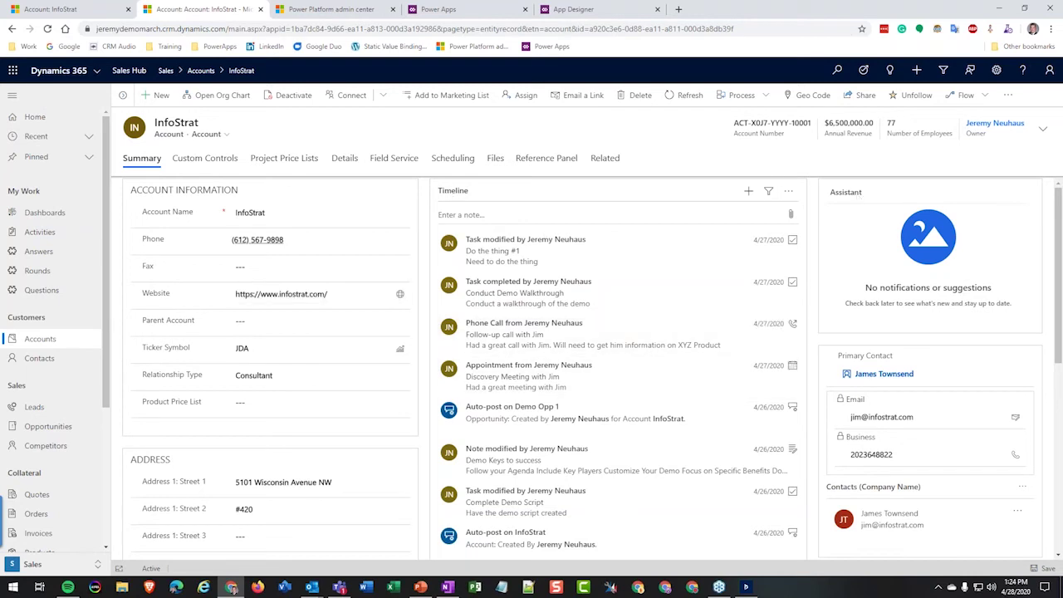
- Collapse and re-expand the site map navigation, then switch to the classic InfoStrat account form
left_click(13, 98)
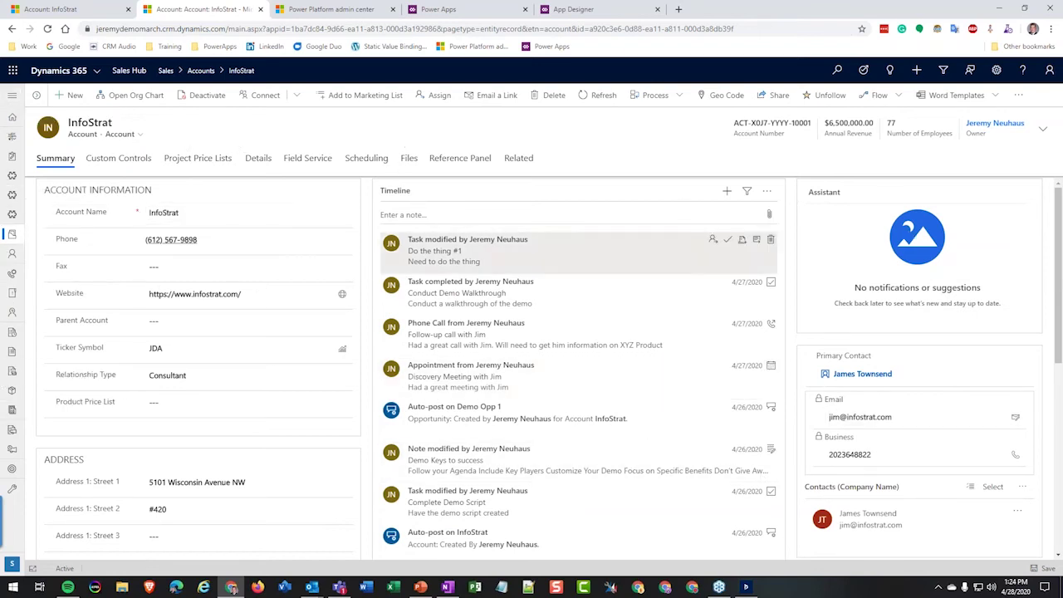
scroll(531, 256, "down", 2)
scroll(531, 259, "up", 2)
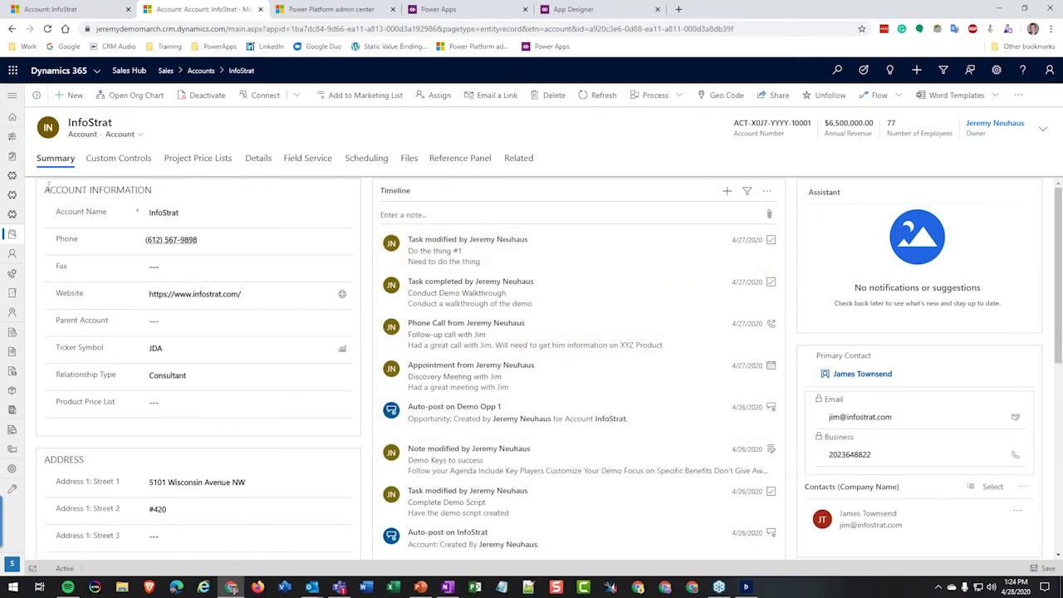
left_click(13, 95)
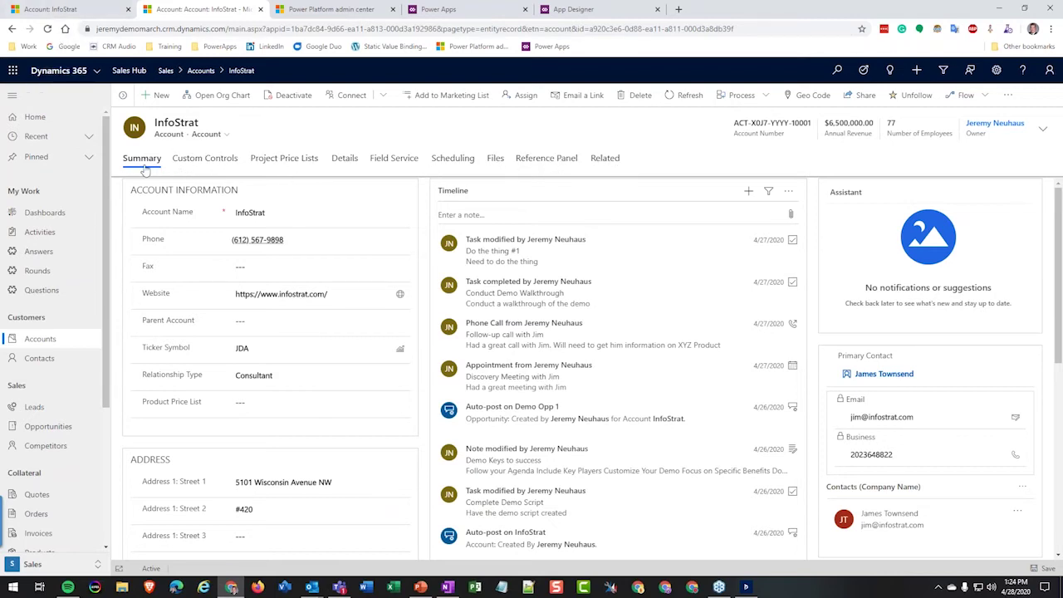
left_click(70, 10)
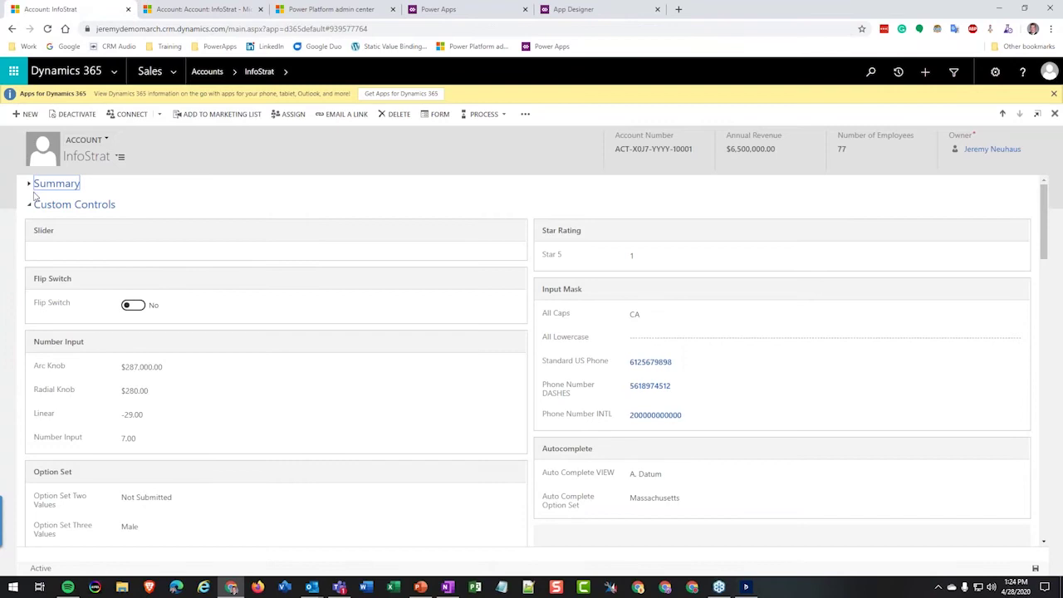
- Collapse and re-expand the classic form's Custom Controls, Project Price Lists, Details and Summary sections
left_click(29, 205)
left_click(30, 226)
left_click(29, 244)
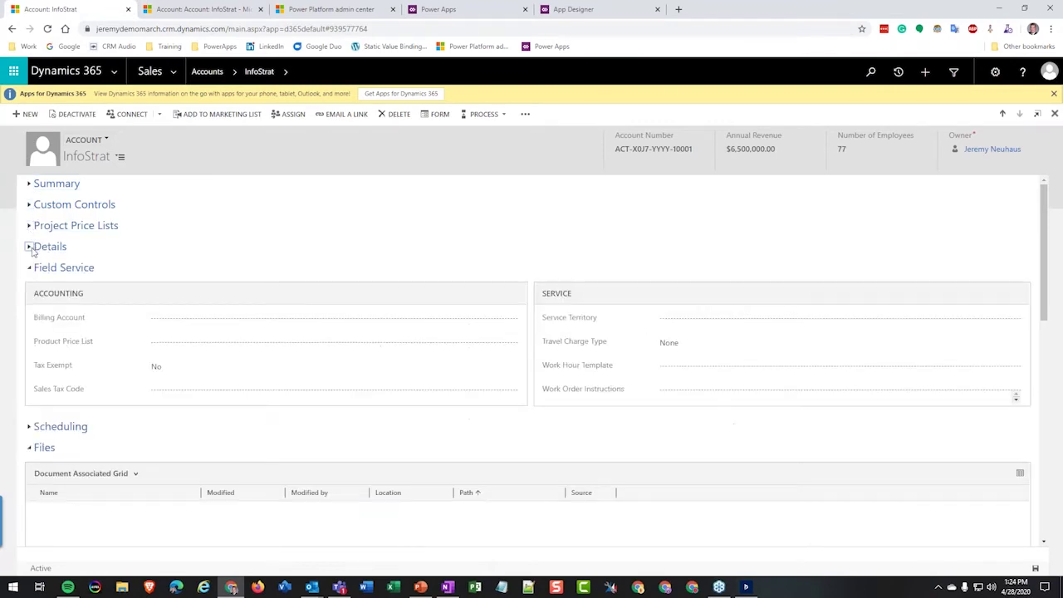
scroll(126, 308, "down", 5)
scroll(129, 324, "up", 5)
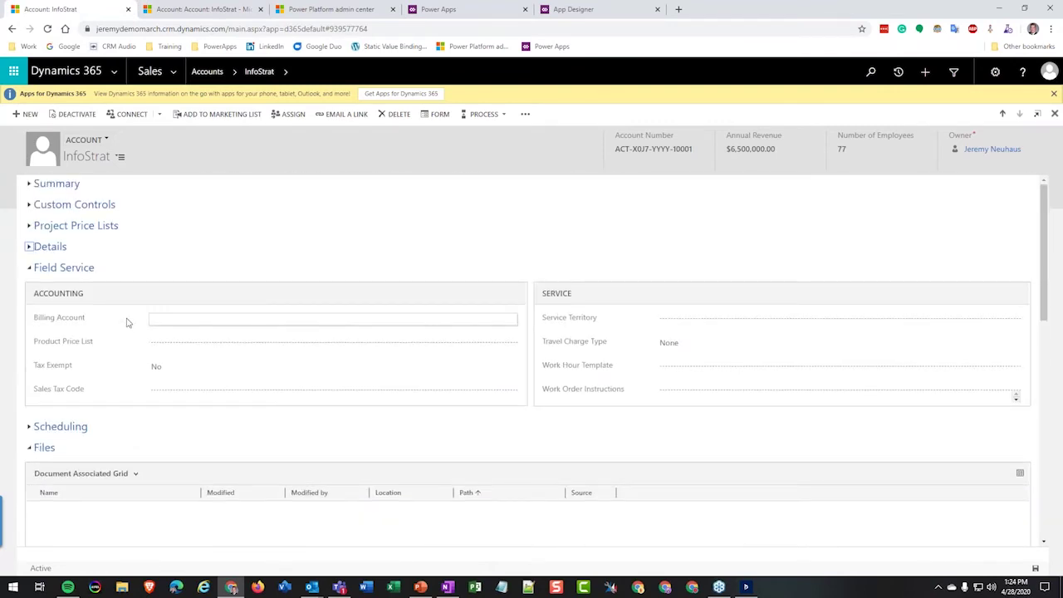
left_click(30, 246)
left_click(29, 225)
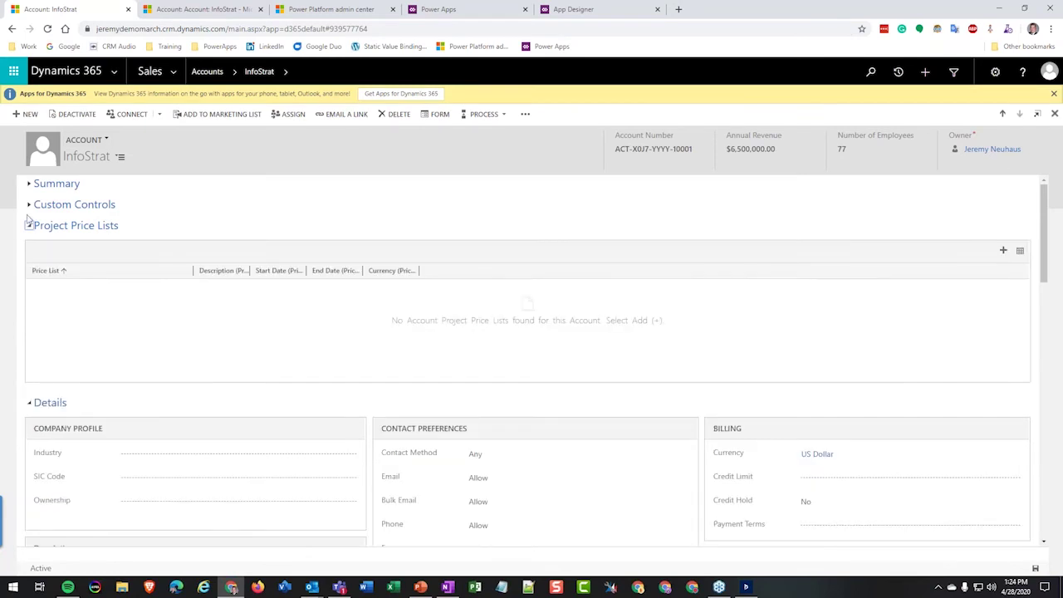
left_click(29, 205)
left_click(29, 185)
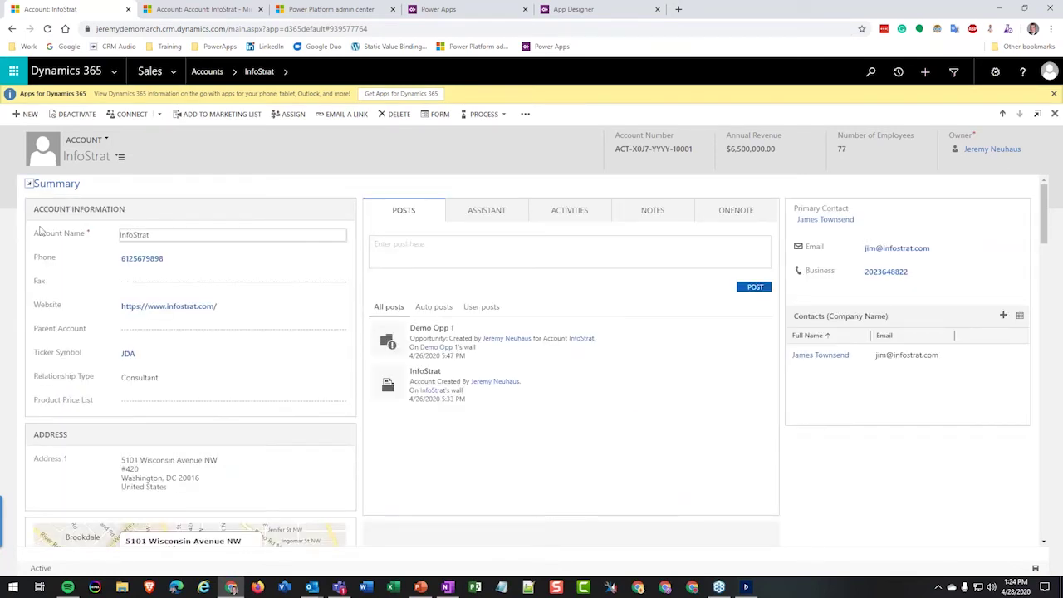
scroll(207, 251, "down", 3)
scroll(207, 251, "down", 15)
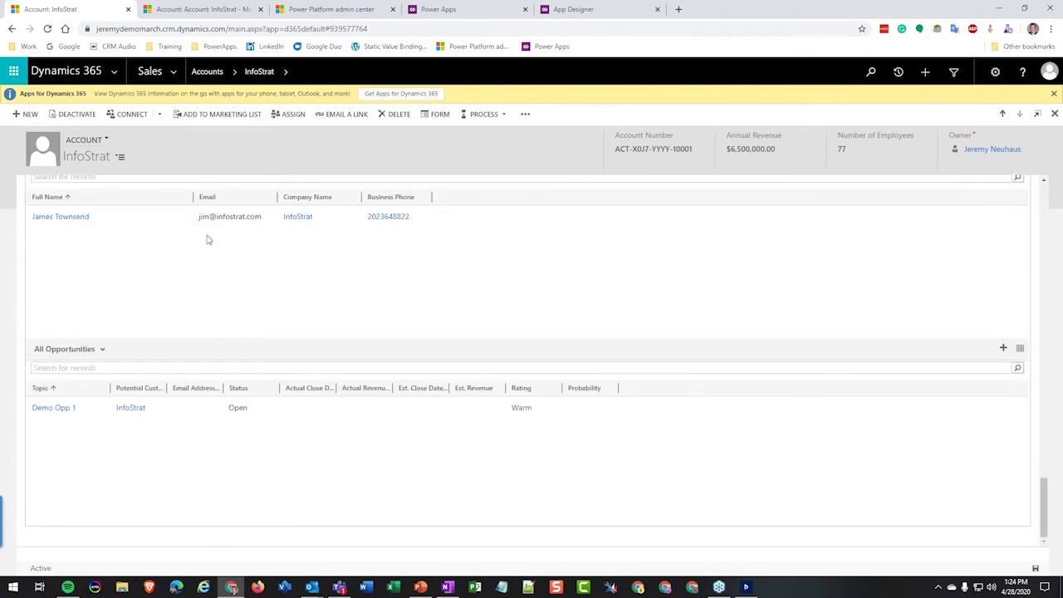
scroll(207, 237, "up", 18)
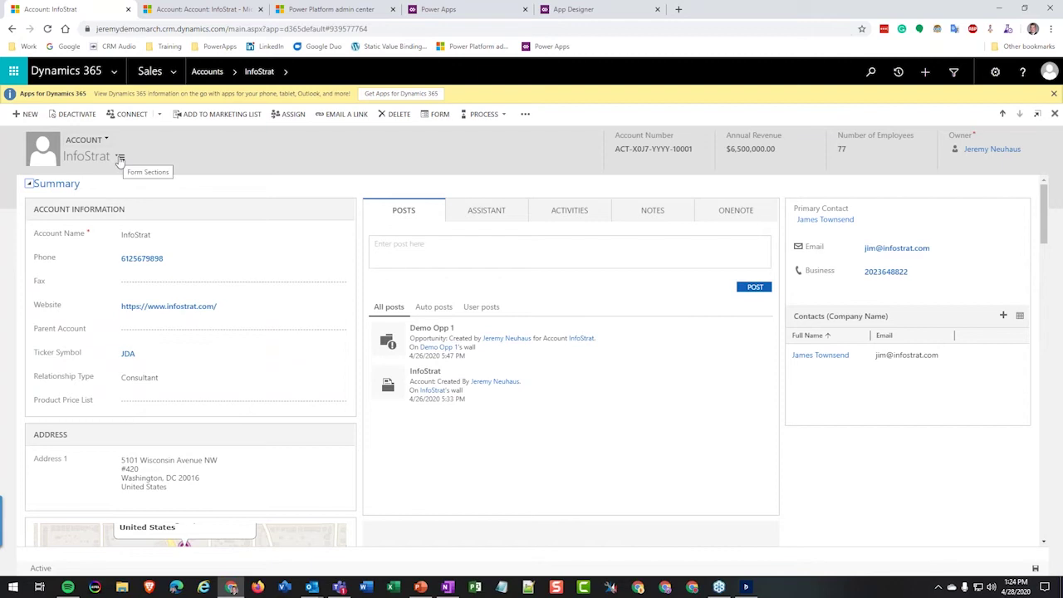
- Jump to the Scheduling section, then switch to the Unified Interface InfoStrat form
left_click(119, 157)
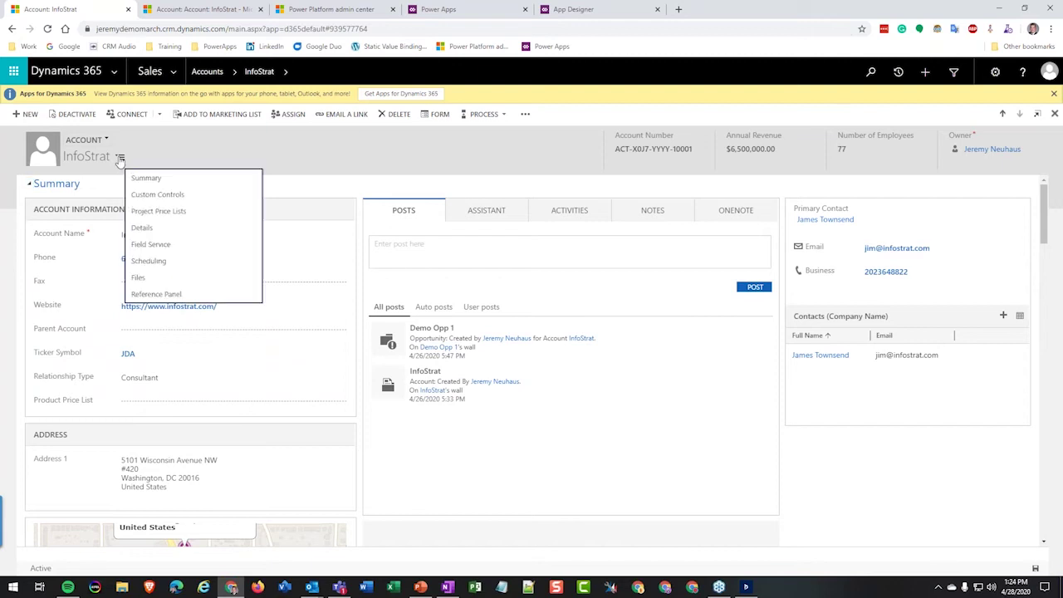
left_click(148, 261)
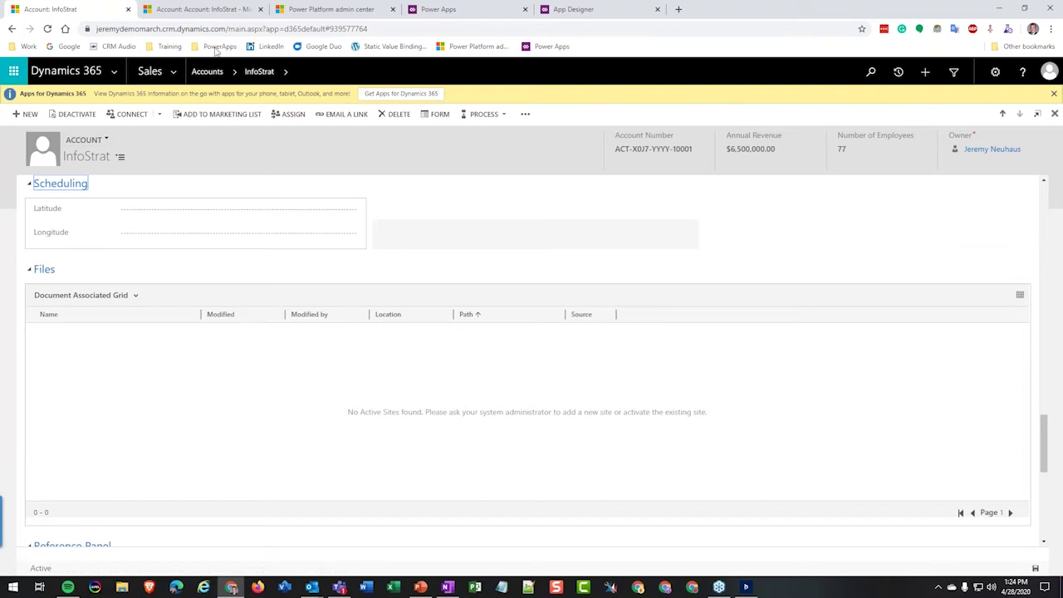
left_click(207, 10)
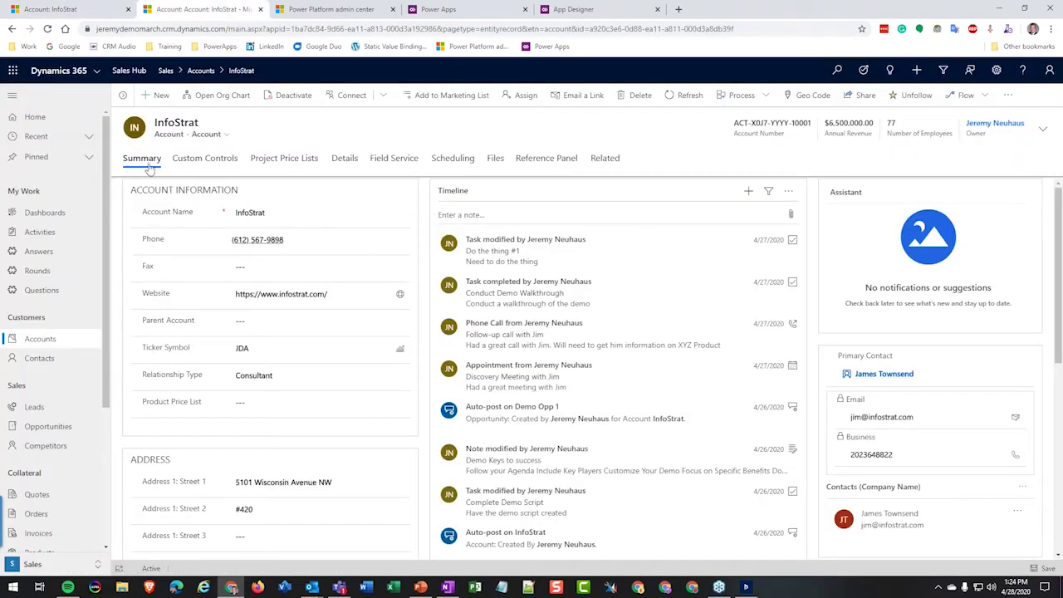
scroll(592, 365, "down", 5)
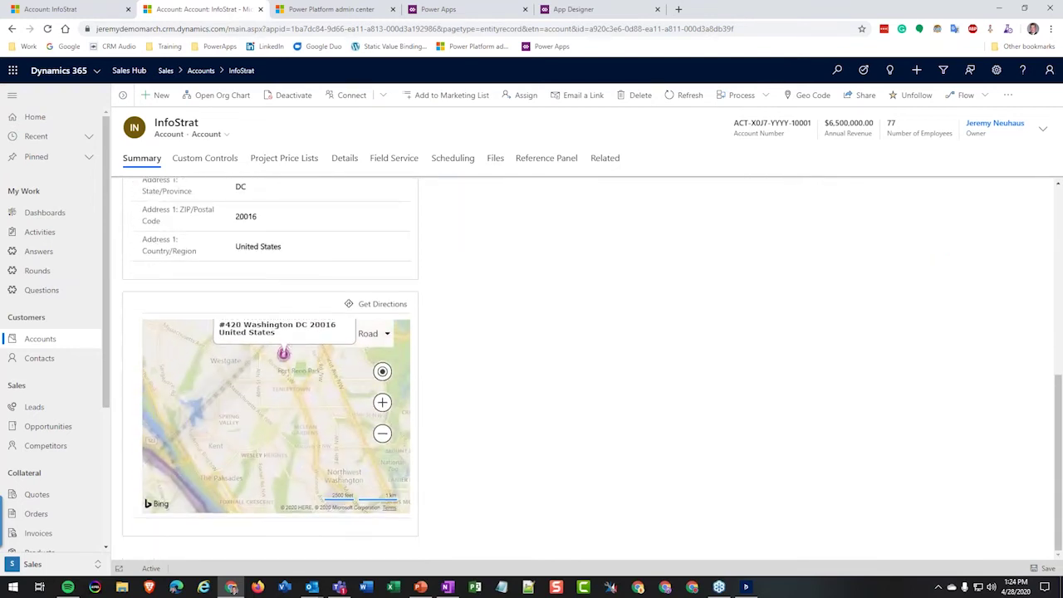
scroll(592, 366, "up", 5)
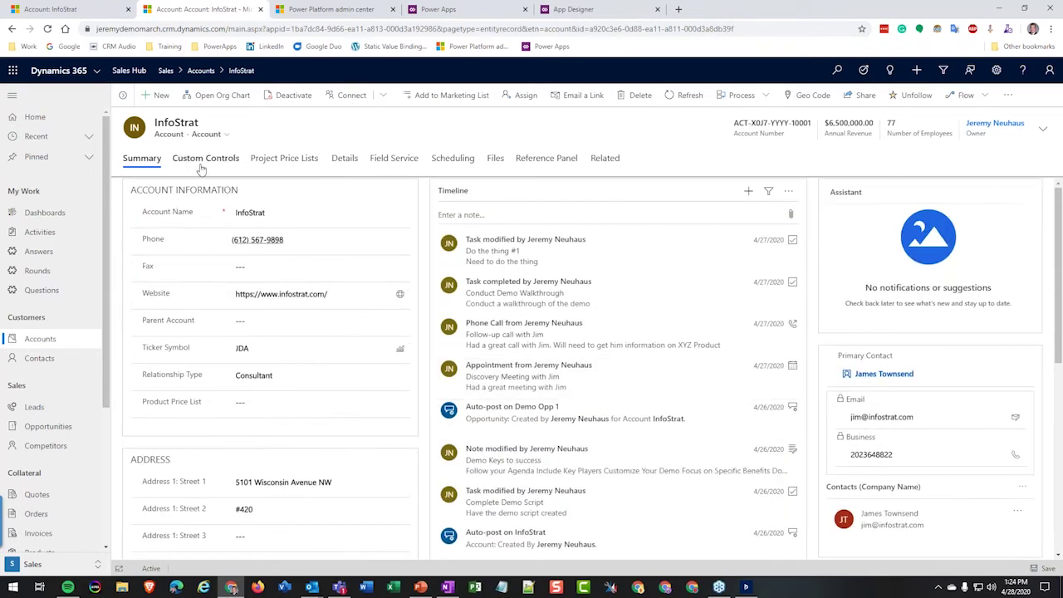
left_click(205, 158)
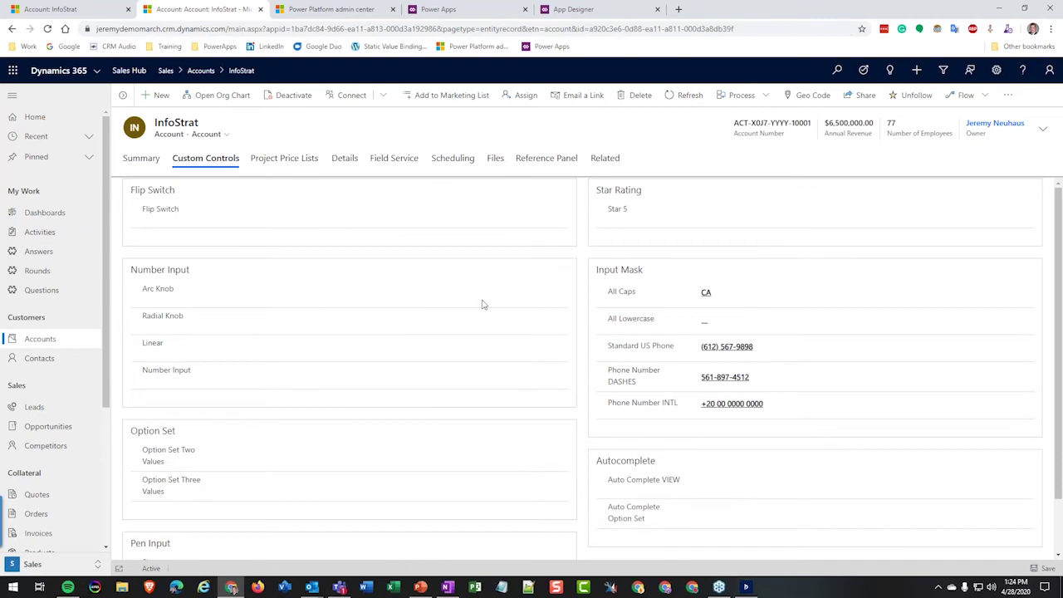
left_click(284, 160)
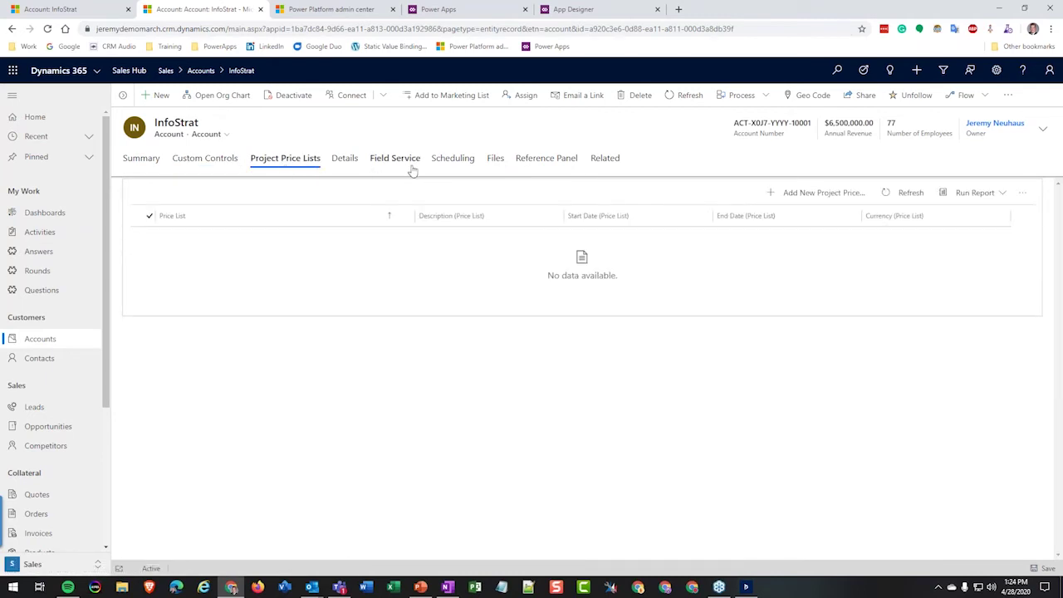
left_click(345, 160)
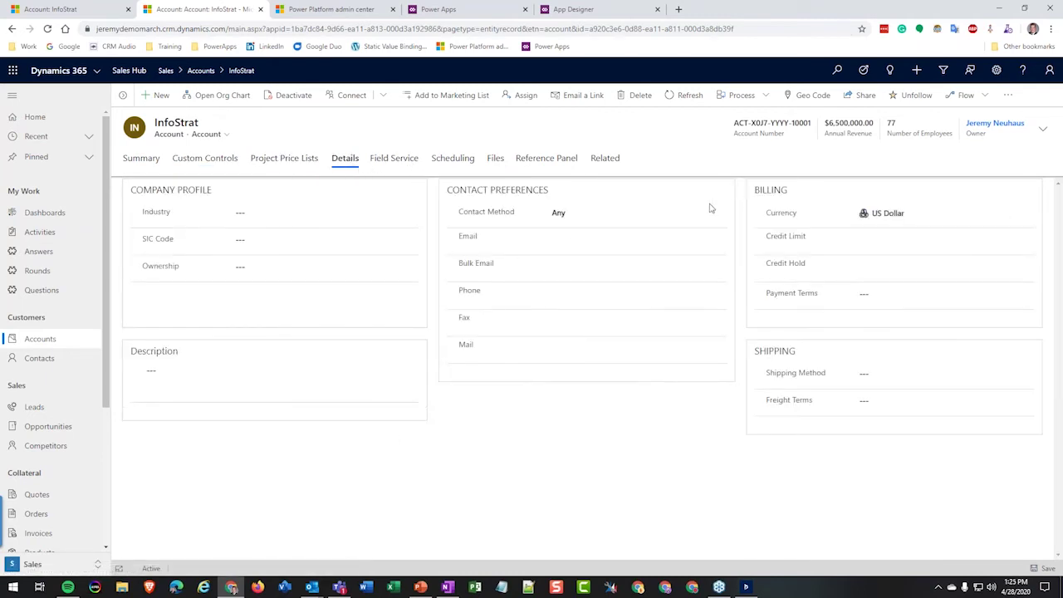
left_click(140, 169)
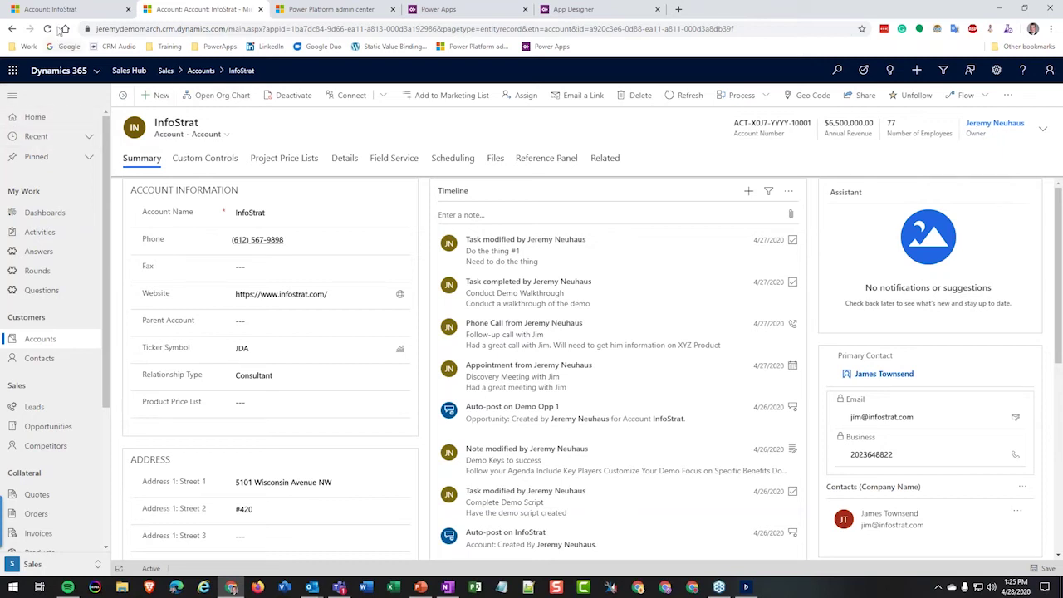
left_click(59, 9)
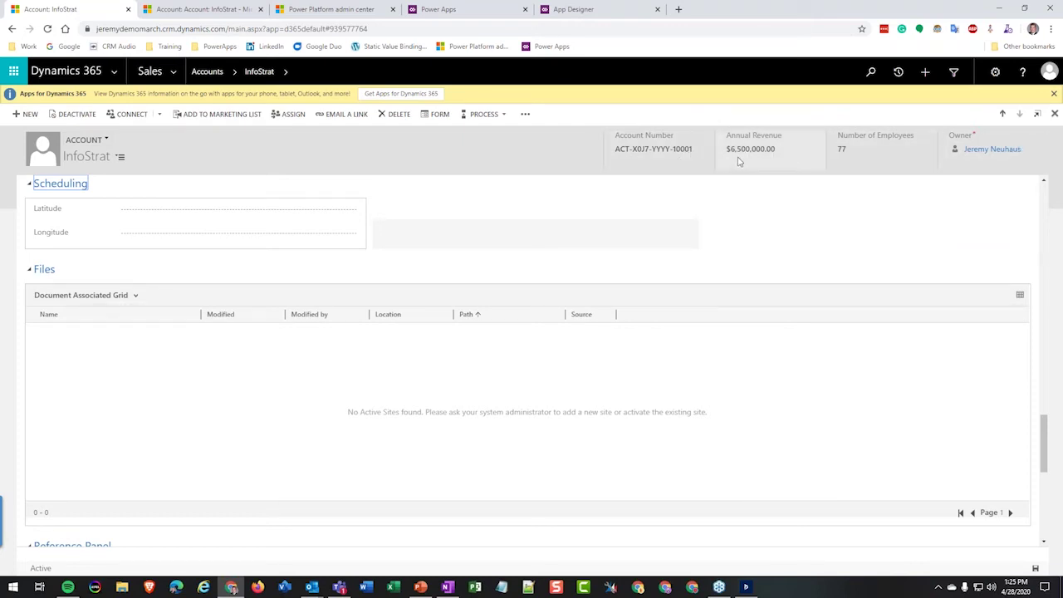
key("ctrl+Tab")
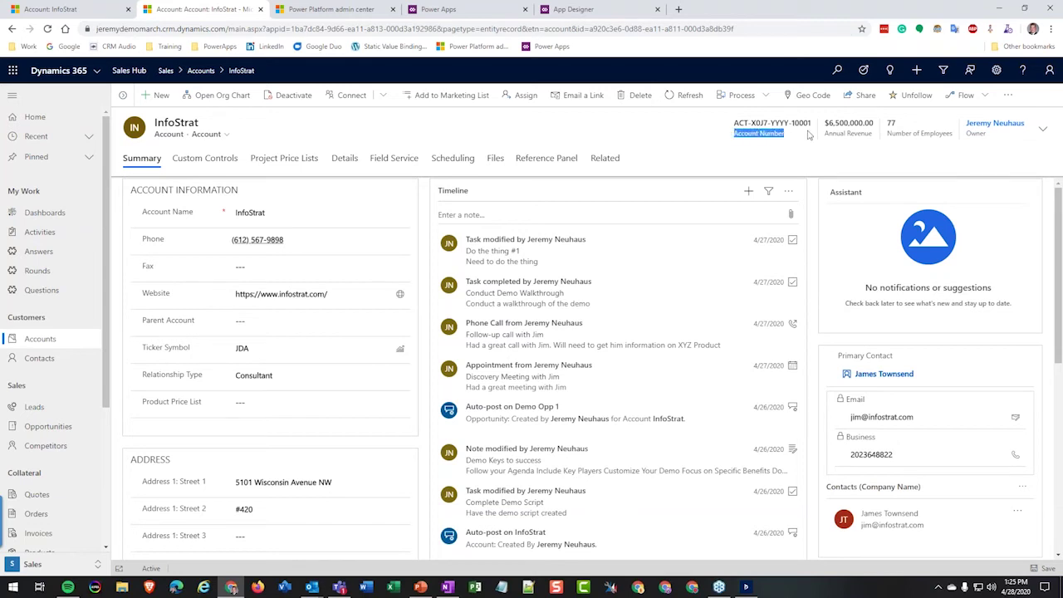
- In the header flyout enter 80 employees and 7,000,000 annual revenue, then save InfoStrat
left_click_drag(918, 127, 844, 126)
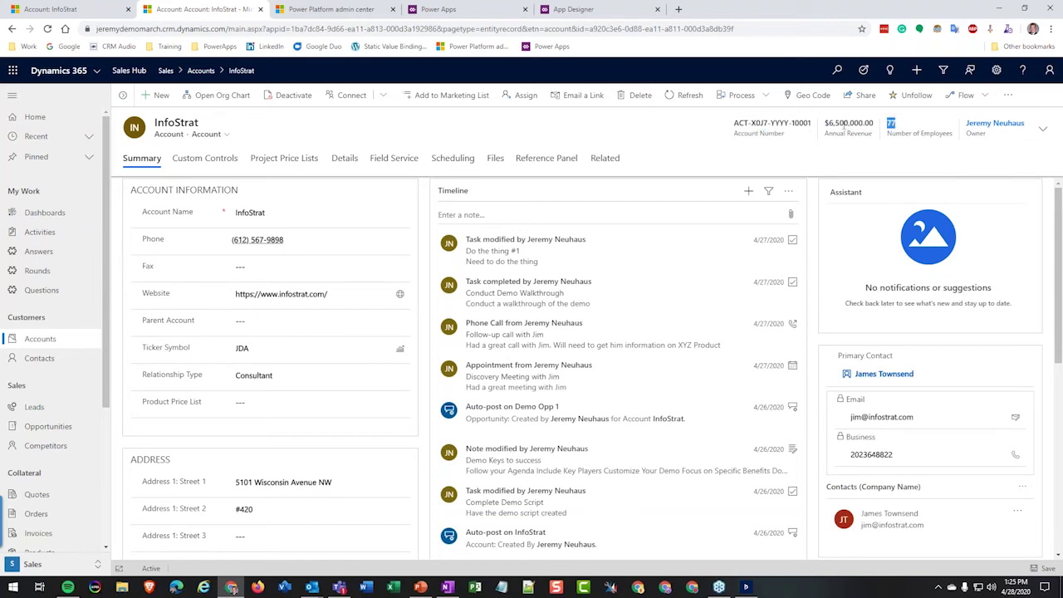
left_click(1042, 131)
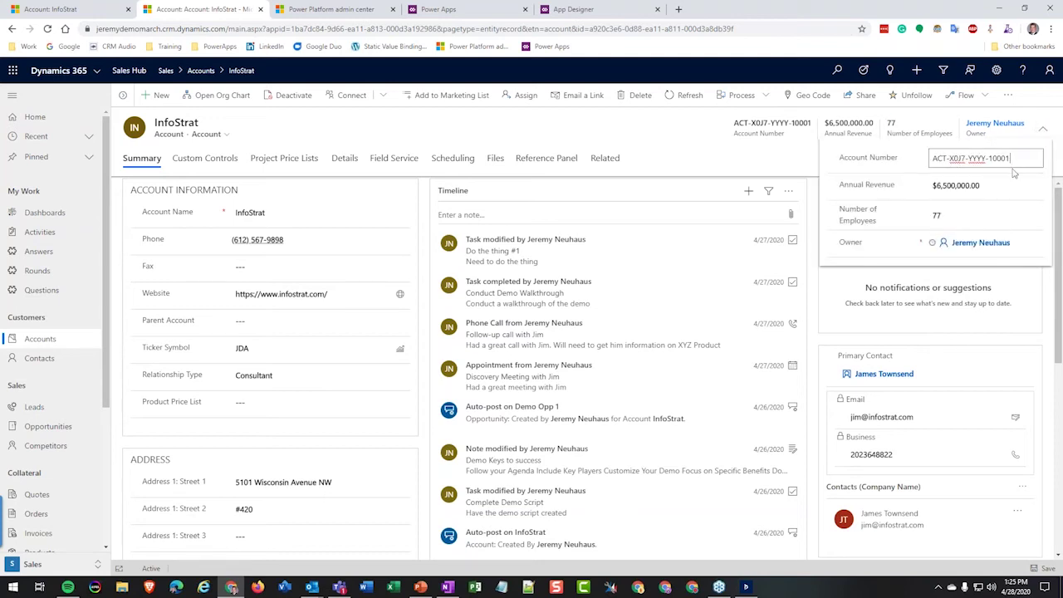
left_click(976, 186)
left_click(965, 220)
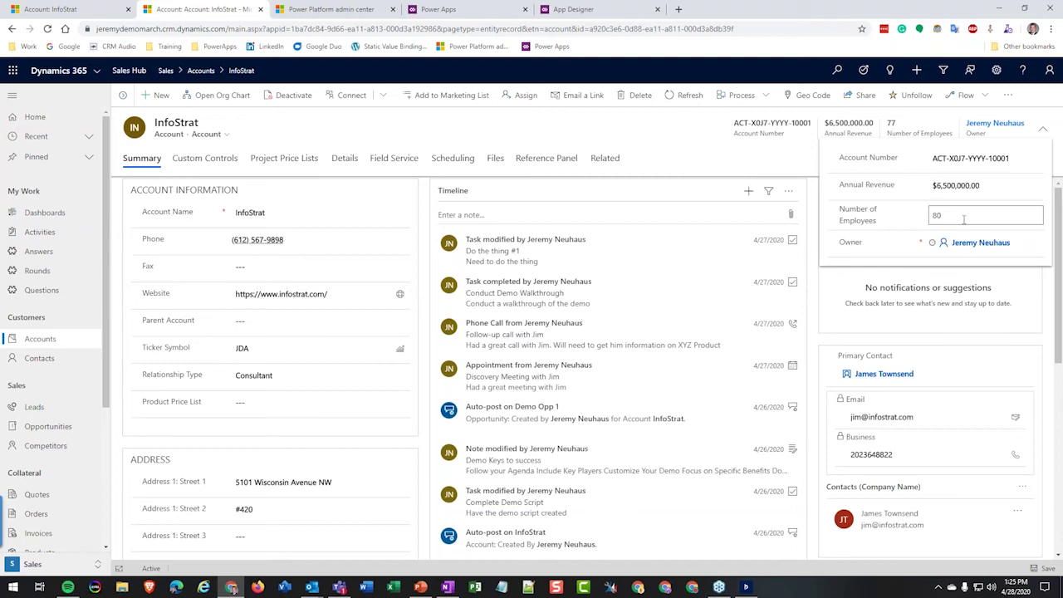
left_click(841, 190)
type("7,")
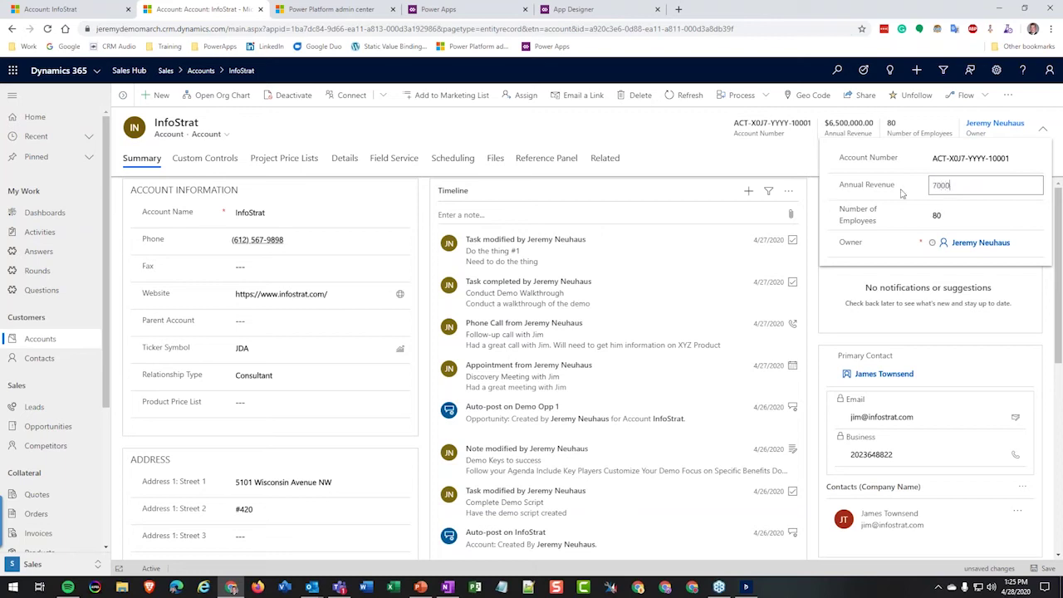
type("000,000")
left_click(776, 154)
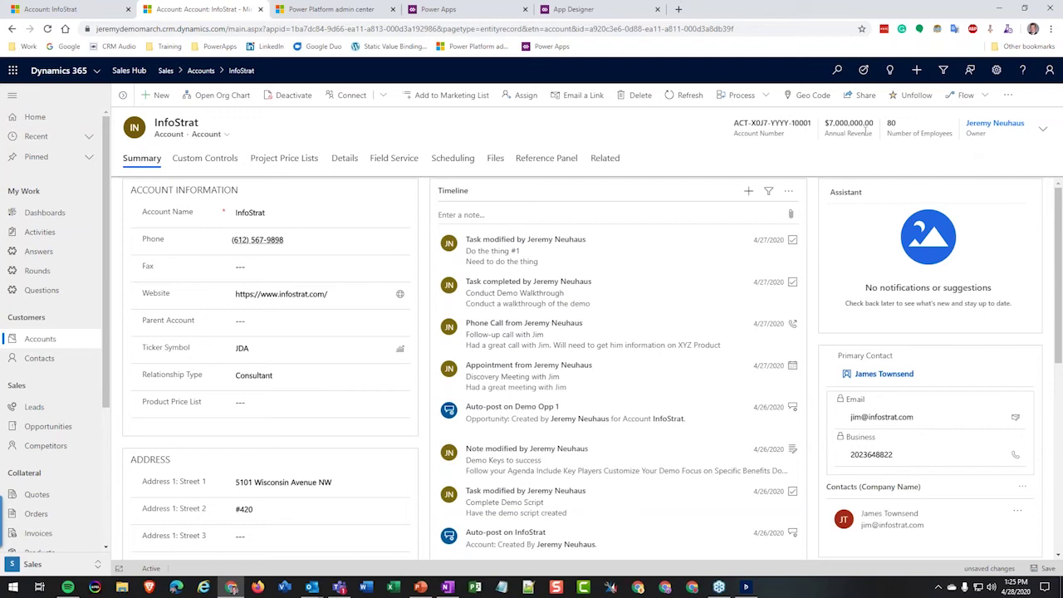
left_click(1042, 567)
- Sort the Accounts I Follow grid ascending on Primary Contact after viewing the Main Phone filter menu
left_click(25, 339)
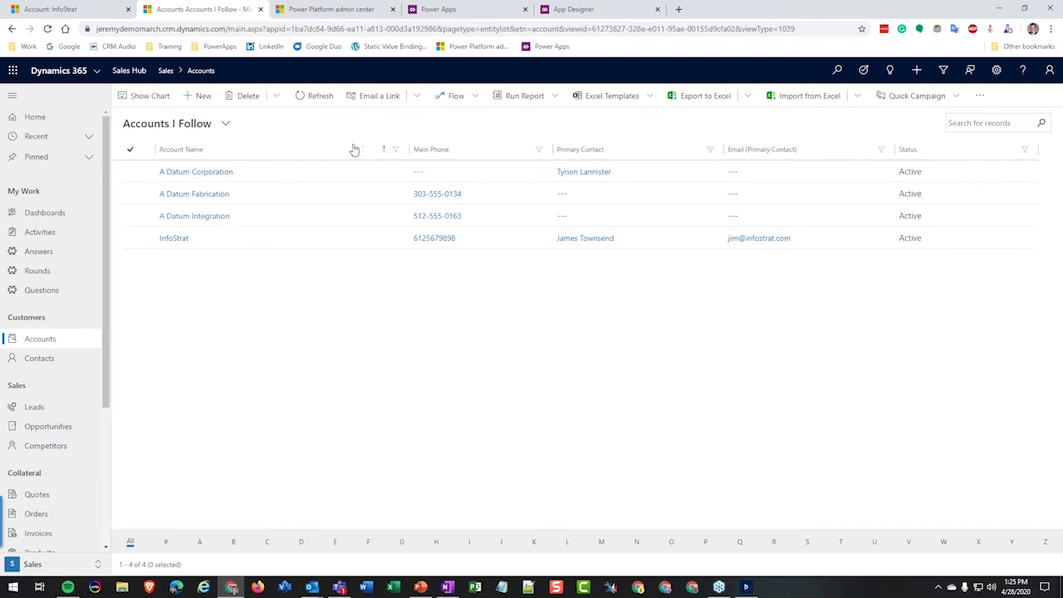
left_click(539, 151)
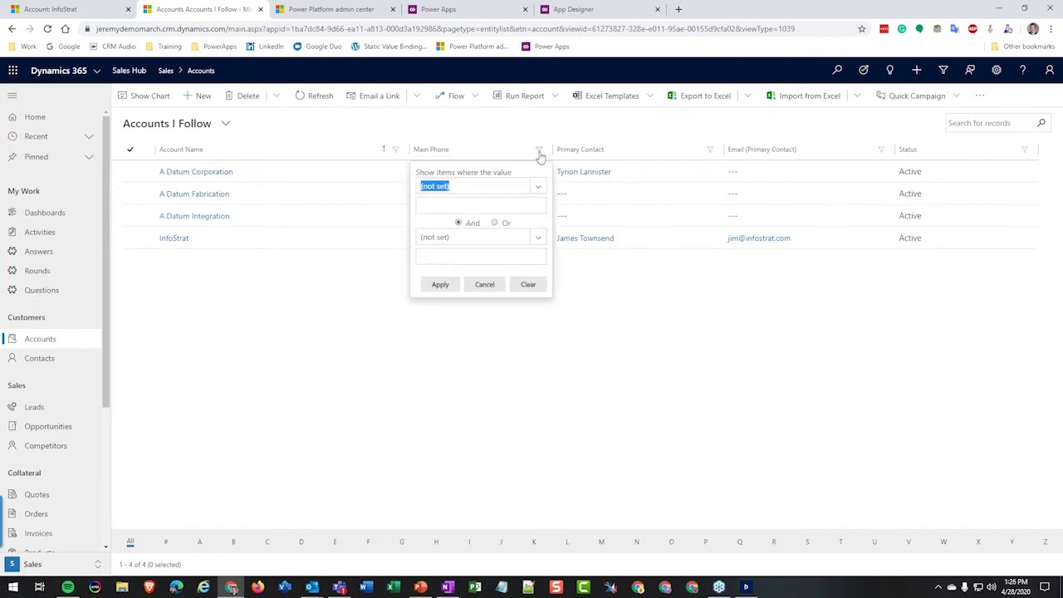
left_click(709, 150)
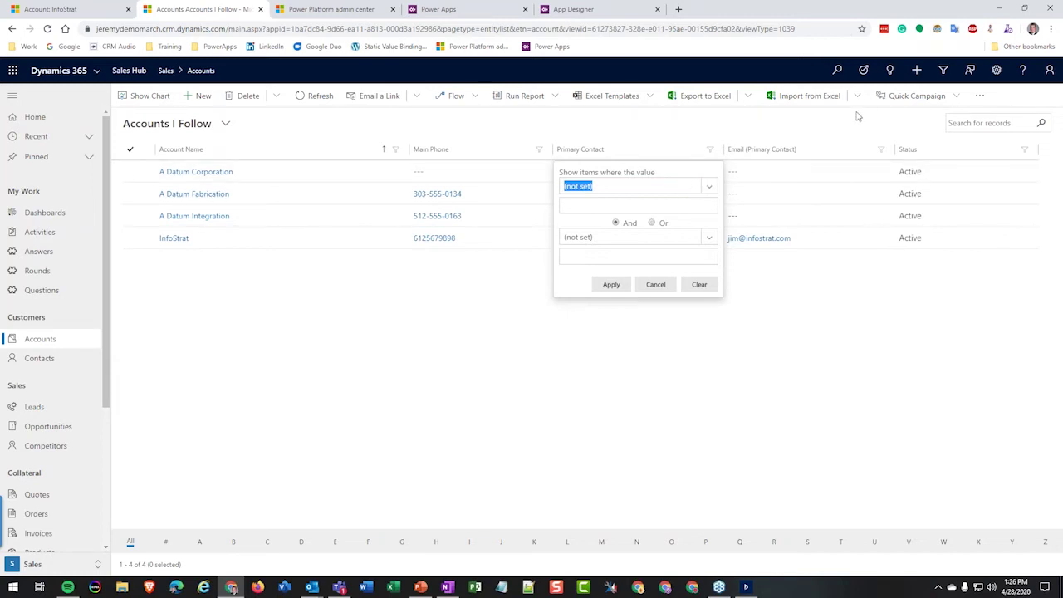
left_click(708, 149)
left_click(704, 154)
left_click(708, 151)
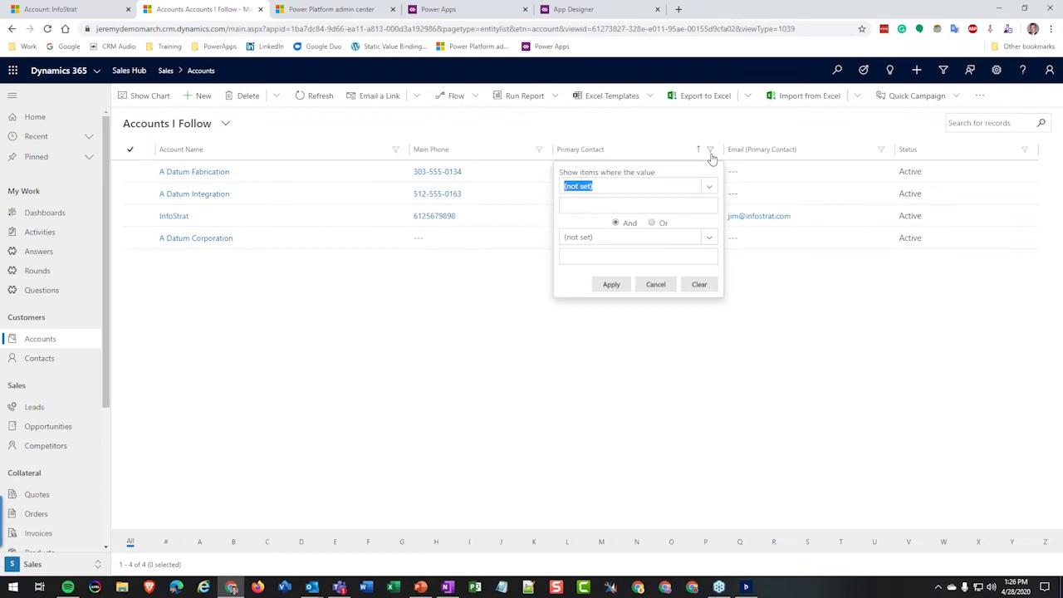
left_click(292, 285)
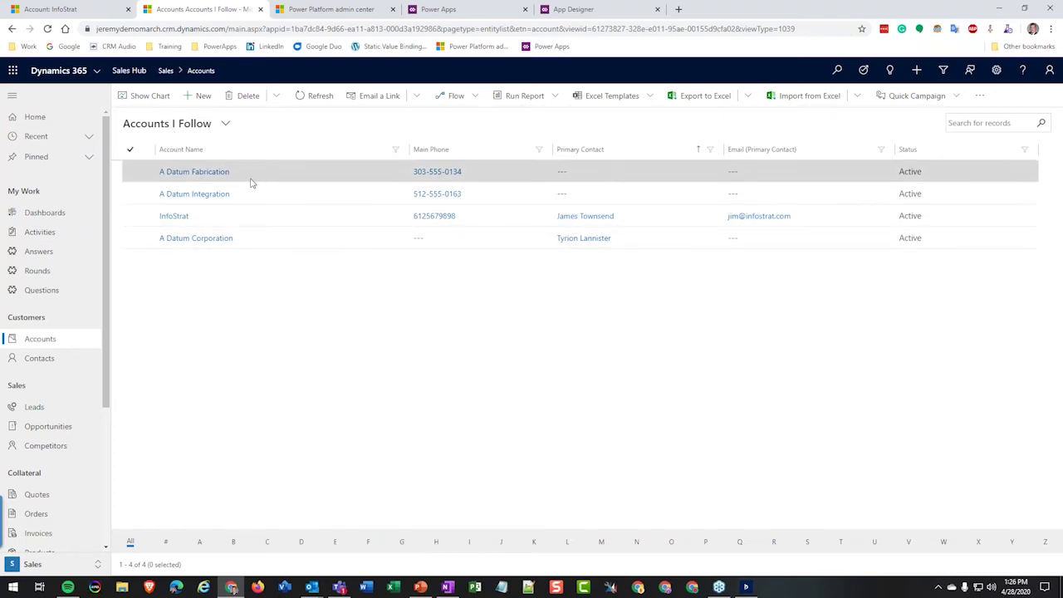
- Open the InfoStrat record, briefly showing and then closing the Accounts I Follow record-set list
left_click(175, 216)
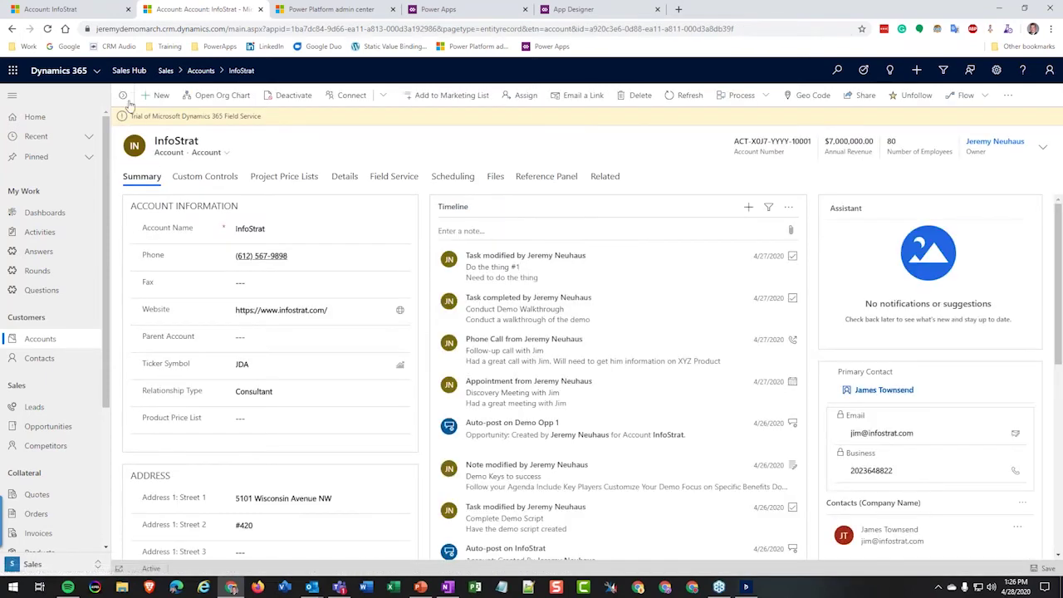
left_click(122, 96)
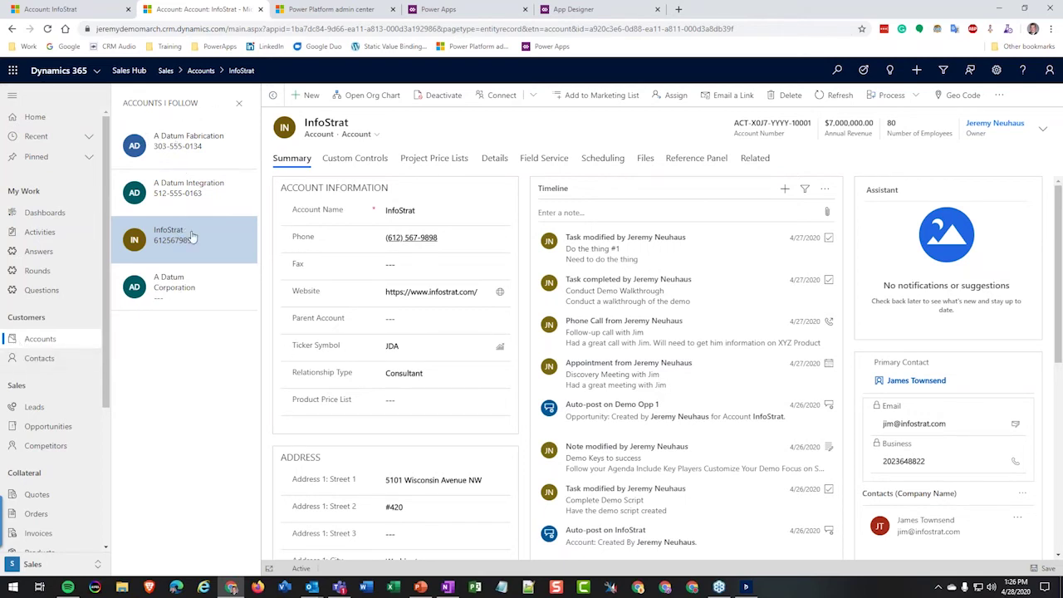
left_click(238, 105)
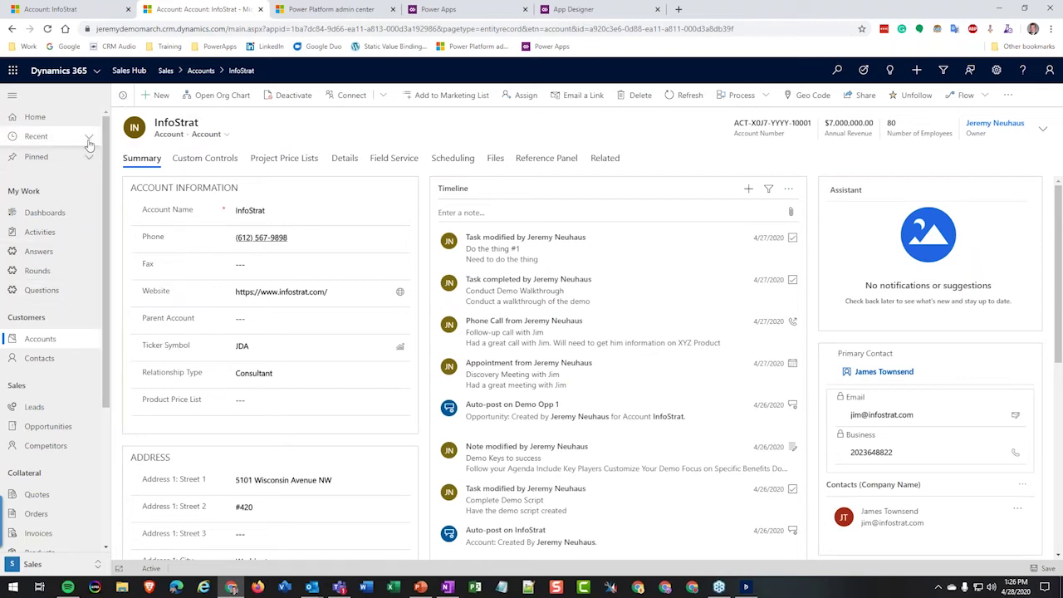
- Unpin InfoStrat, then re-pin it from the Recent list and check the Pinned list
left_click(88, 137)
left_click(88, 138)
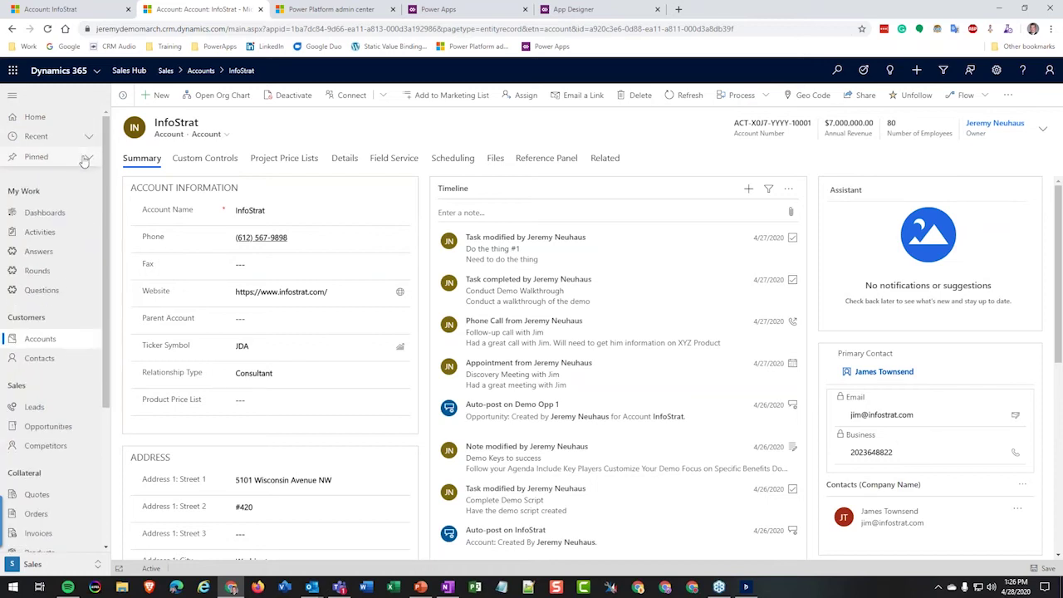
left_click(88, 158)
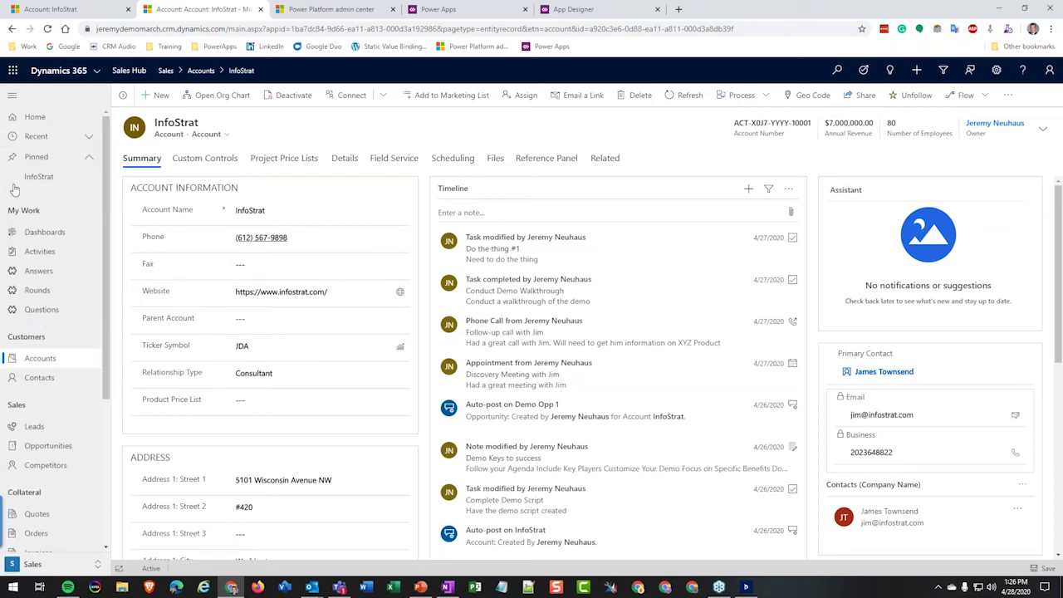
left_click(13, 179)
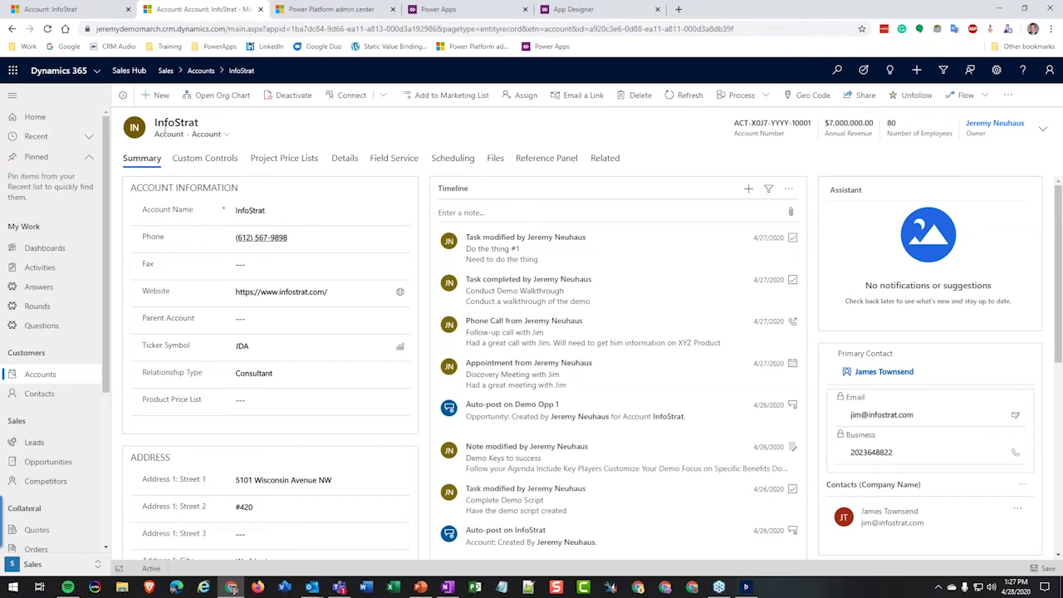
left_click(89, 136)
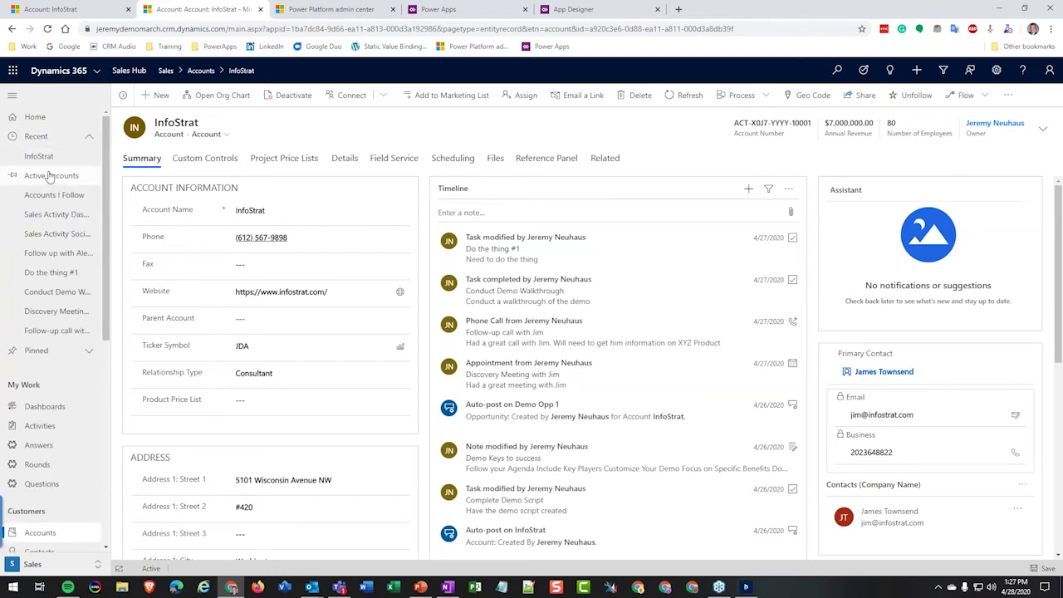
left_click(13, 158)
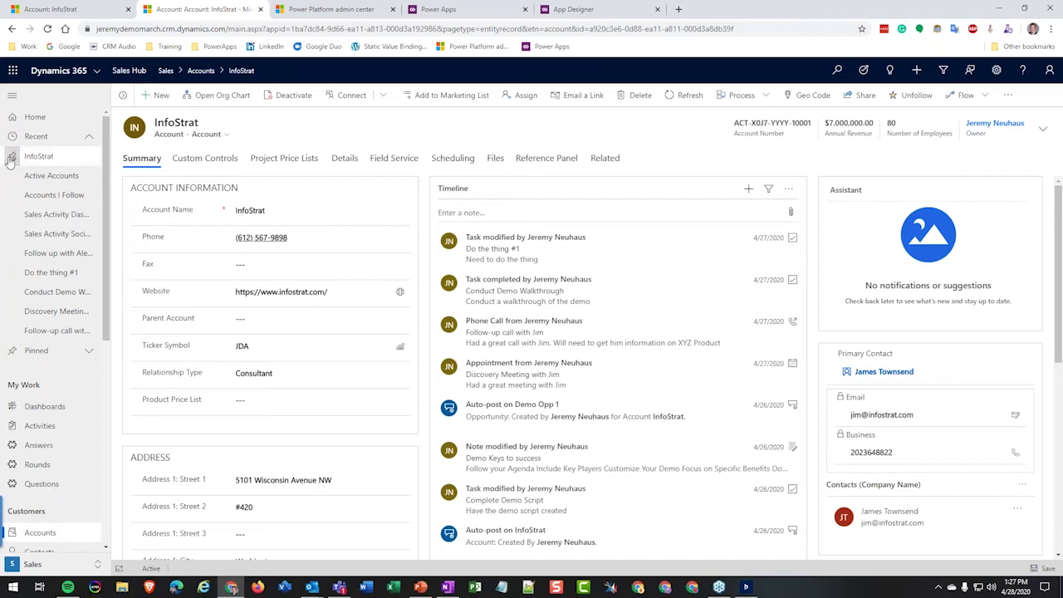
left_click(83, 355)
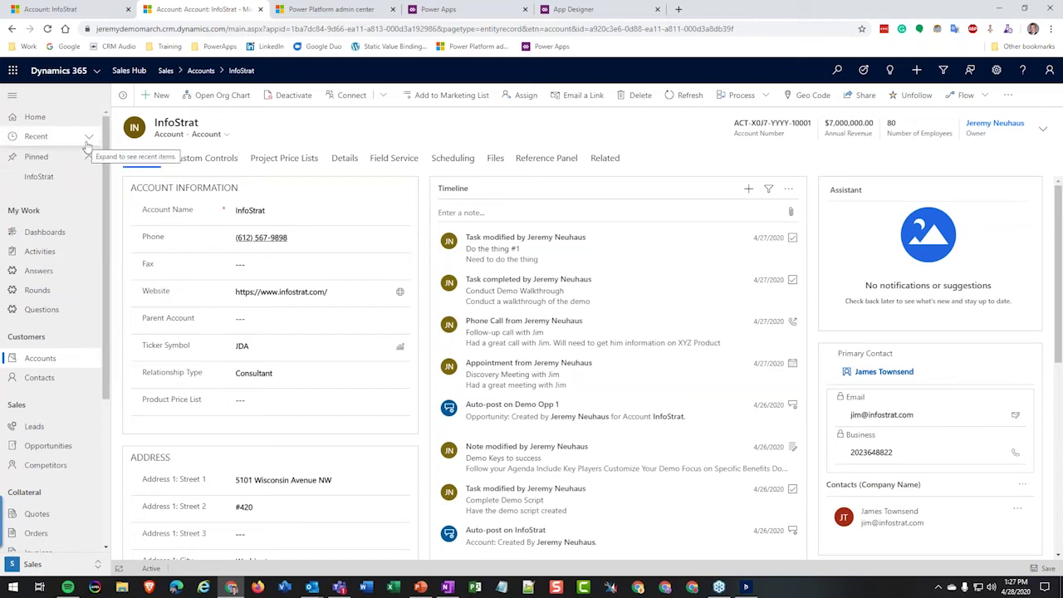
- Pin the Accounts I Follow view from Recent and confirm it appears under Pinned
left_click(90, 141)
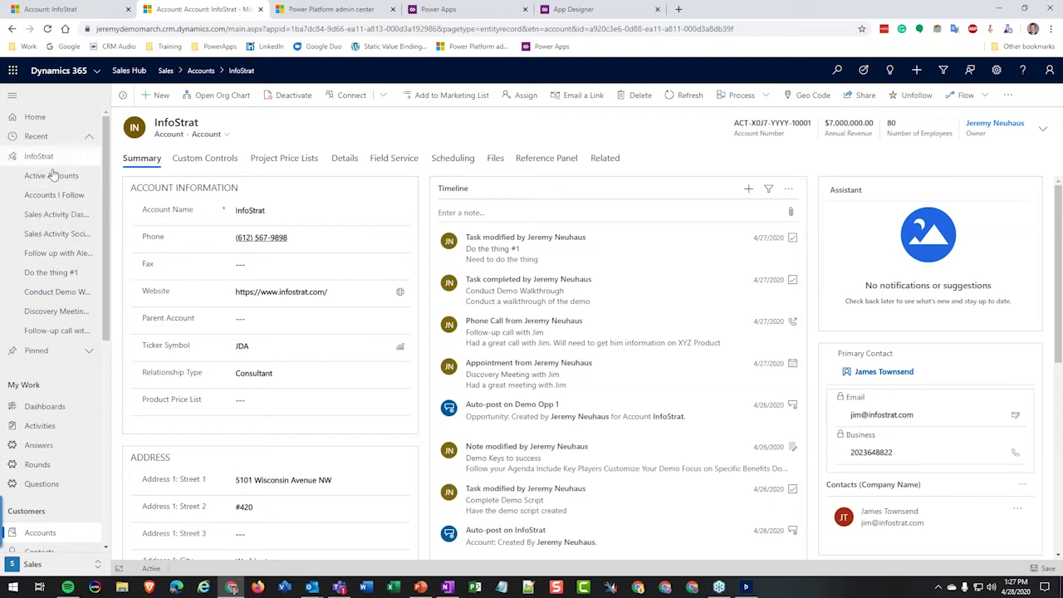
left_click(28, 206)
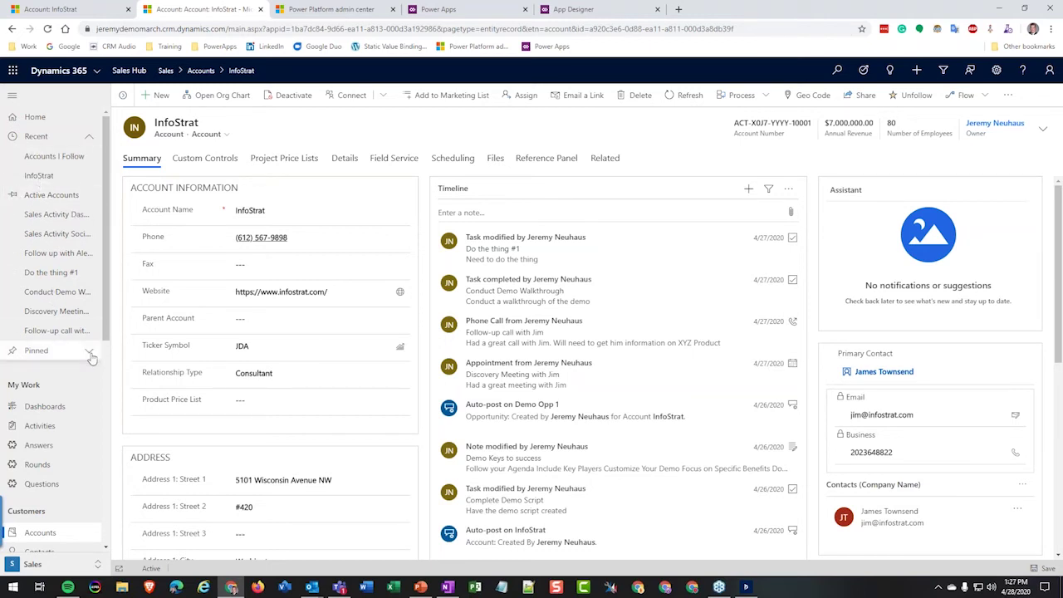
left_click(89, 136)
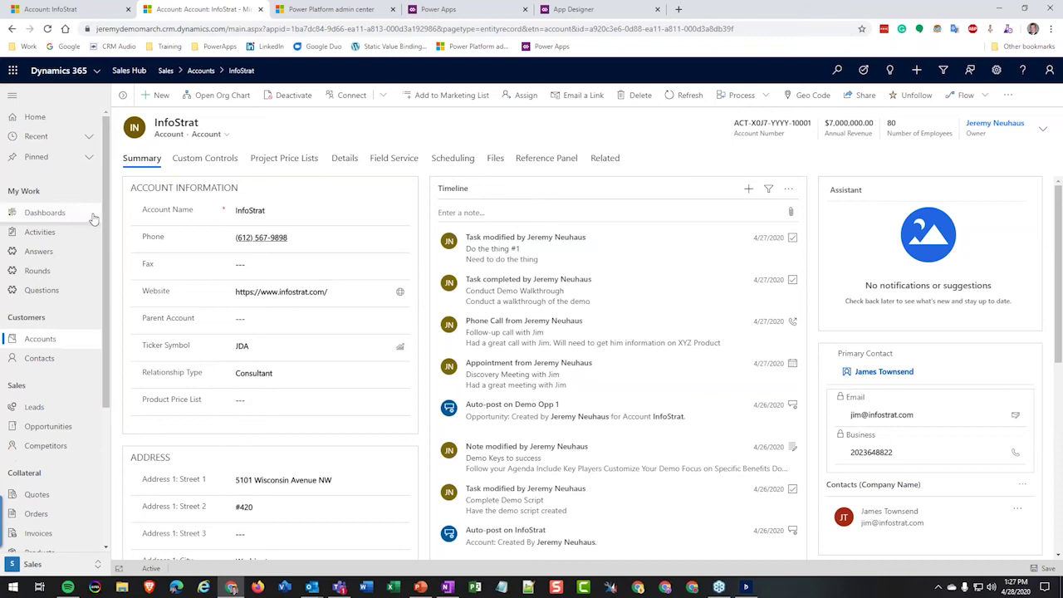
left_click(88, 156)
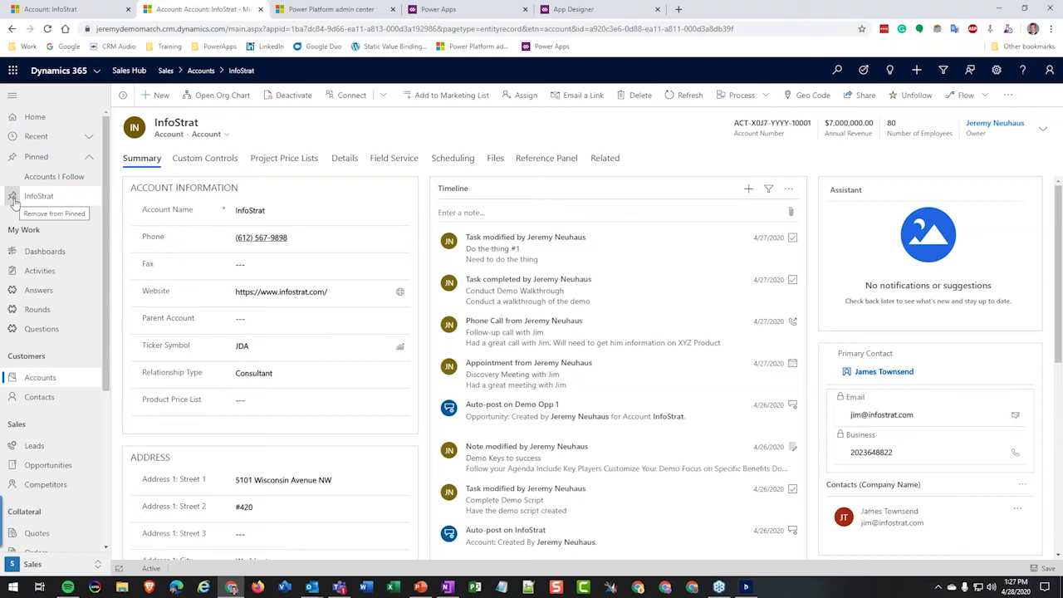
- Unpin InfoStrat once more and restore its pin from Recent, verifying the Pinned list
left_click(13, 200)
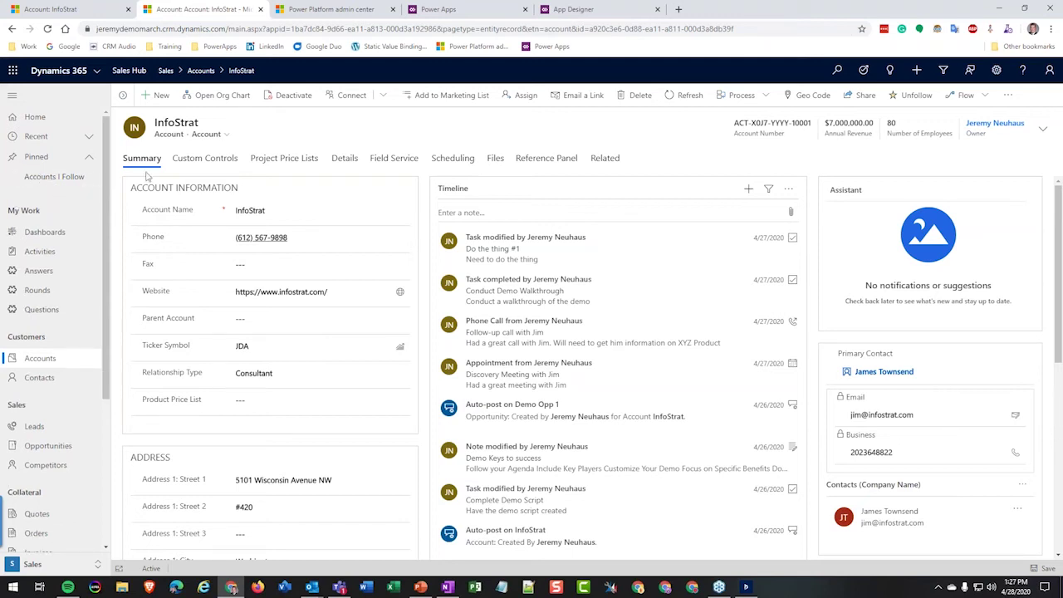
left_click(88, 136)
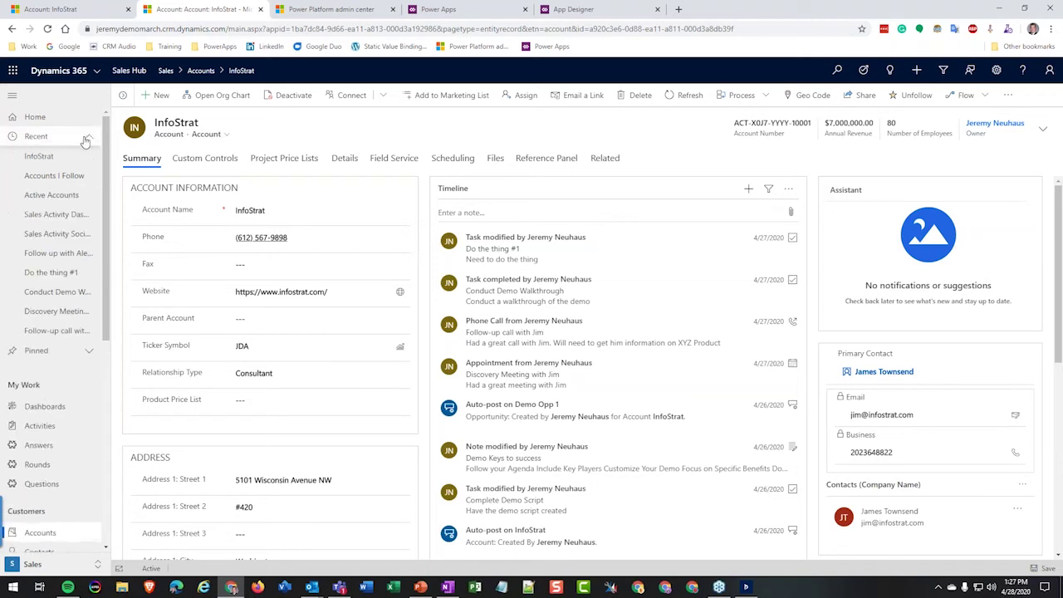
left_click(14, 157)
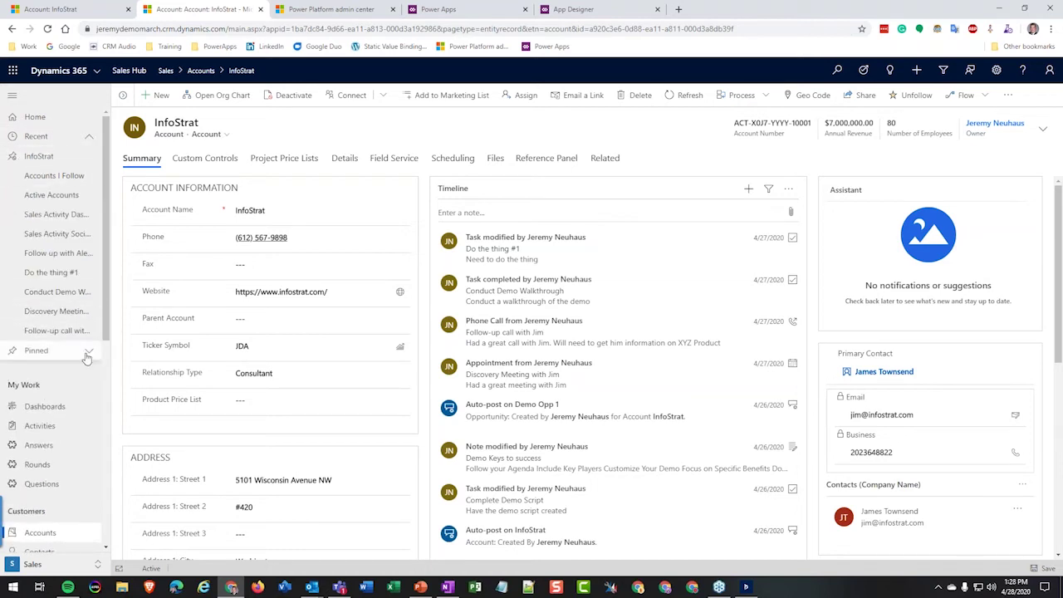
left_click(25, 351)
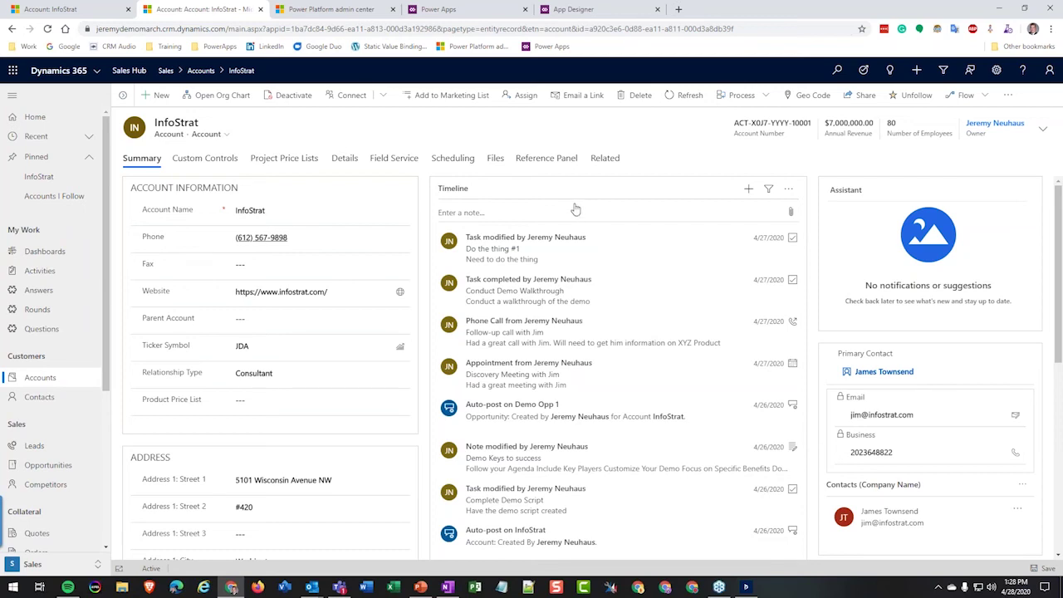
- Open the Reference Panel tab, then jump to the classic form's Reference Panel section
left_click(534, 164)
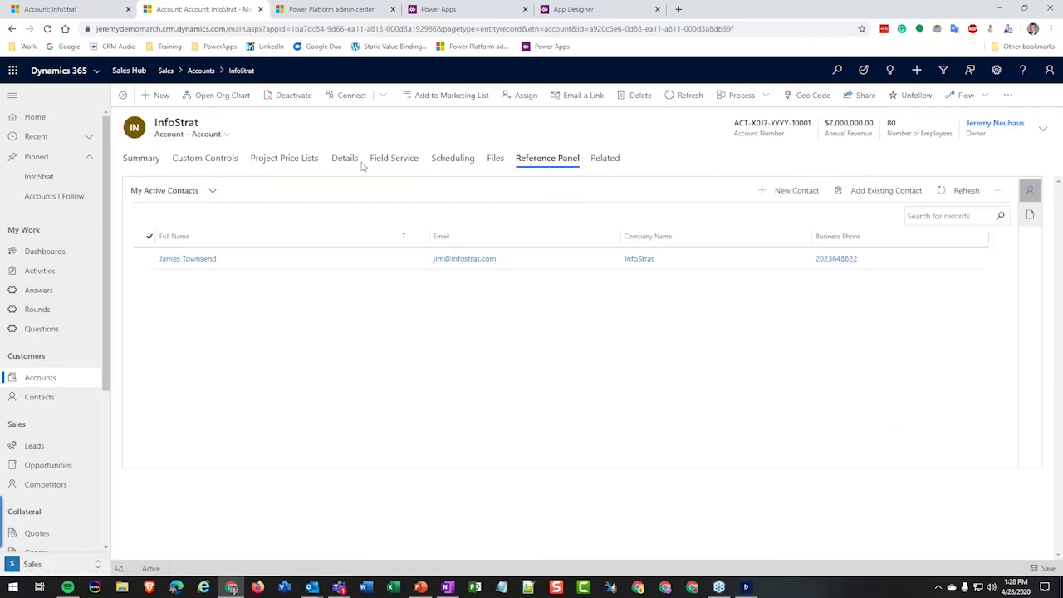
left_click(71, 12)
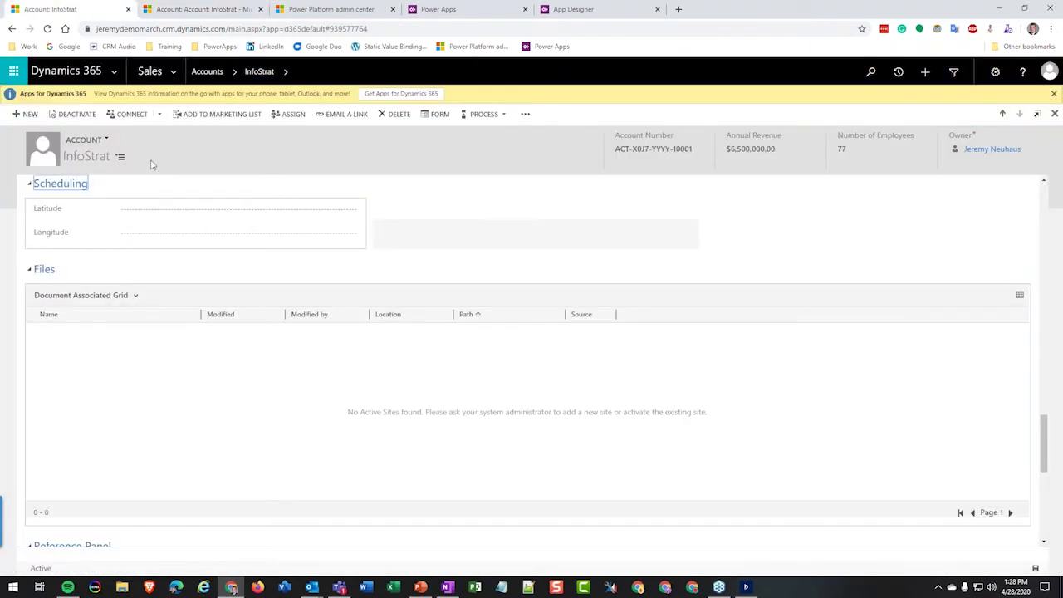
scroll(116, 220, "up", 10)
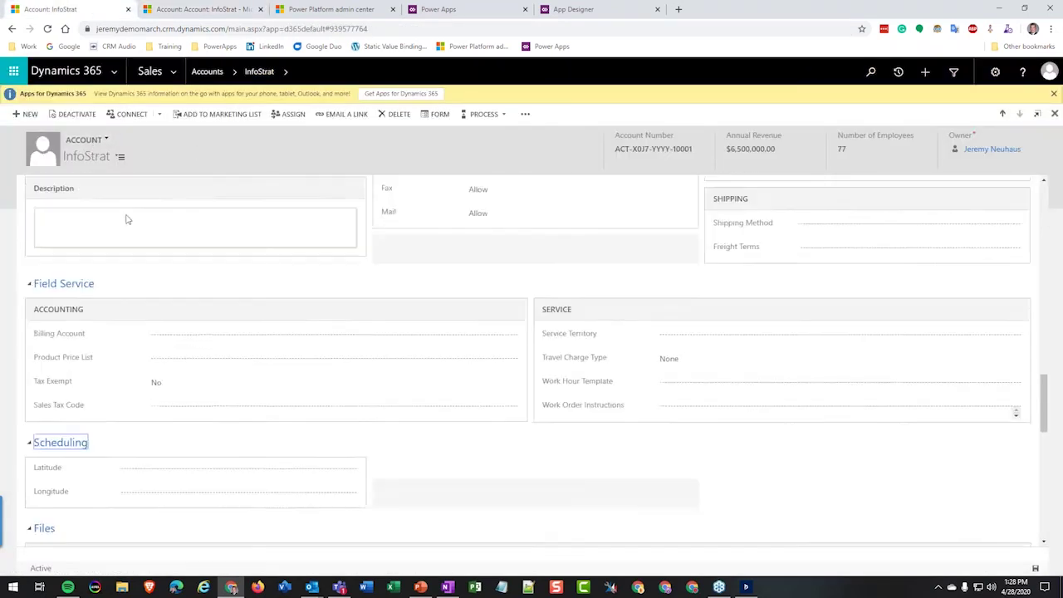
scroll(108, 224, "up", 10)
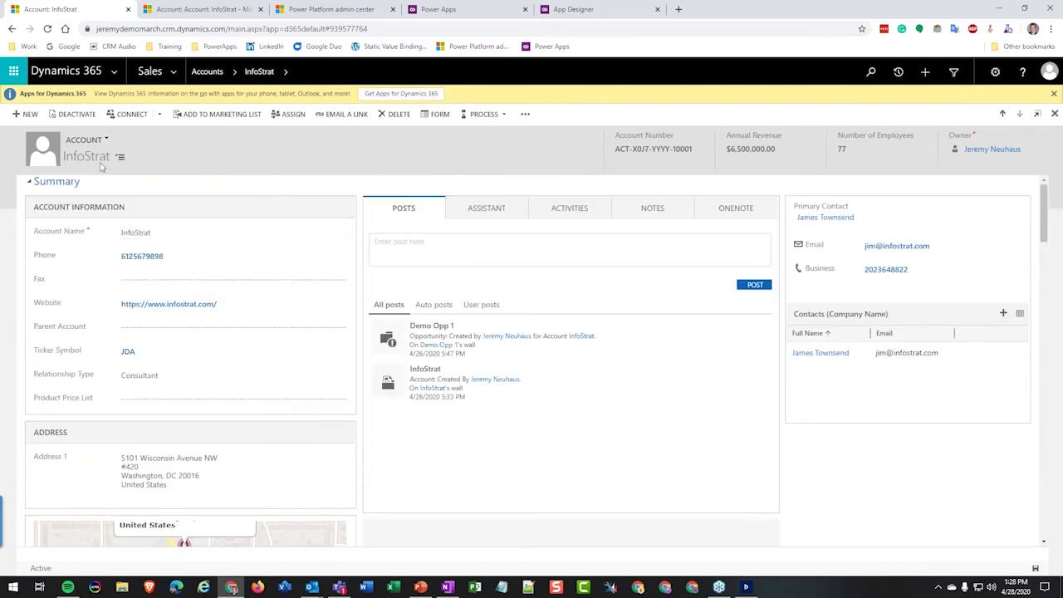
left_click(120, 157)
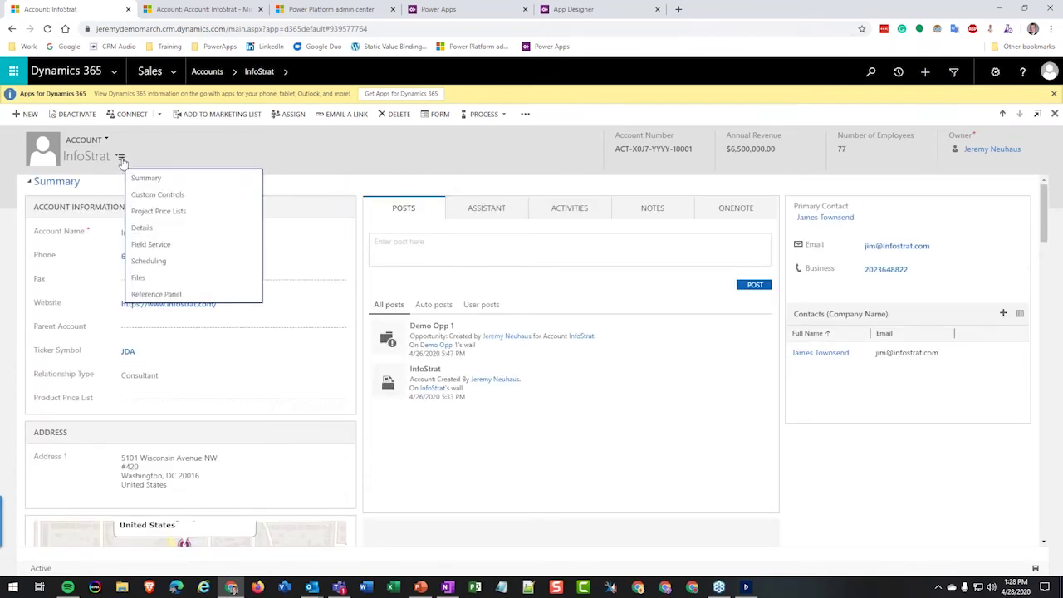
left_click(153, 295)
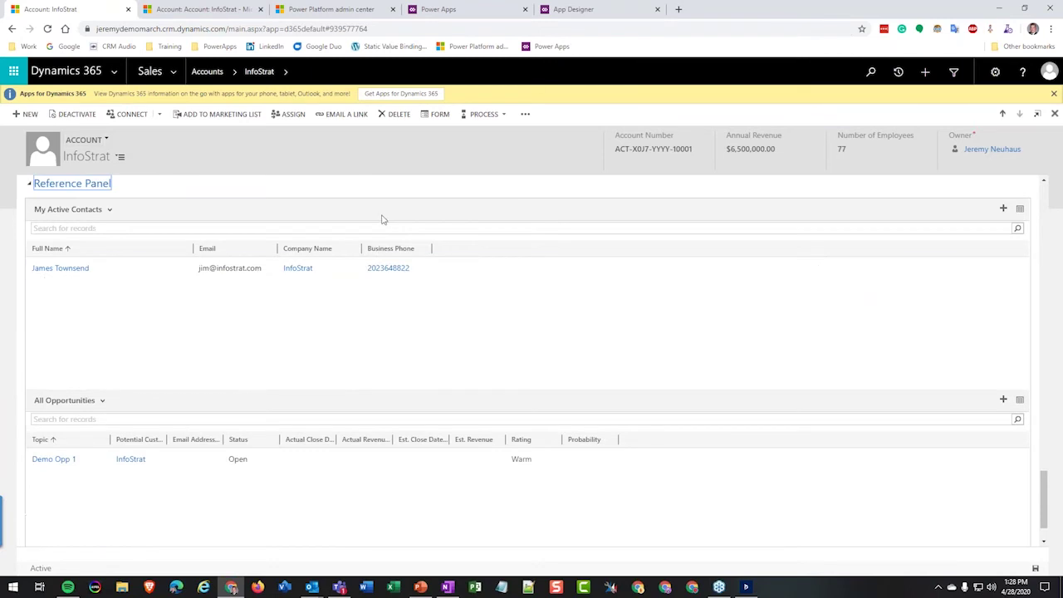
- Scroll through the classic Reference Panel section and return to the Unified Interface tab
scroll(124, 323, "down", 1)
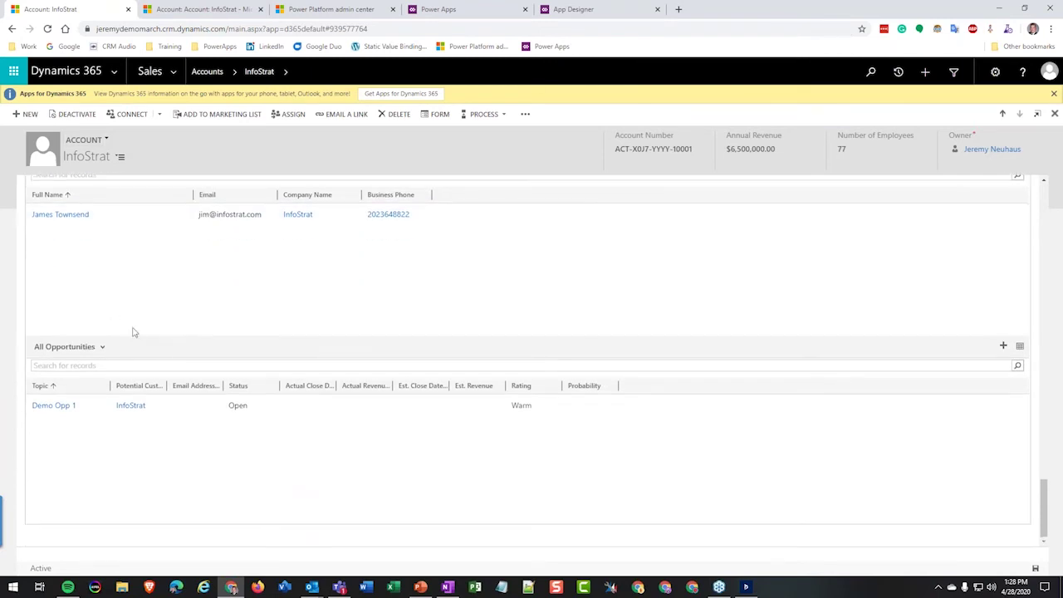
scroll(208, 366, "up", 5)
scroll(287, 352, "down", 3)
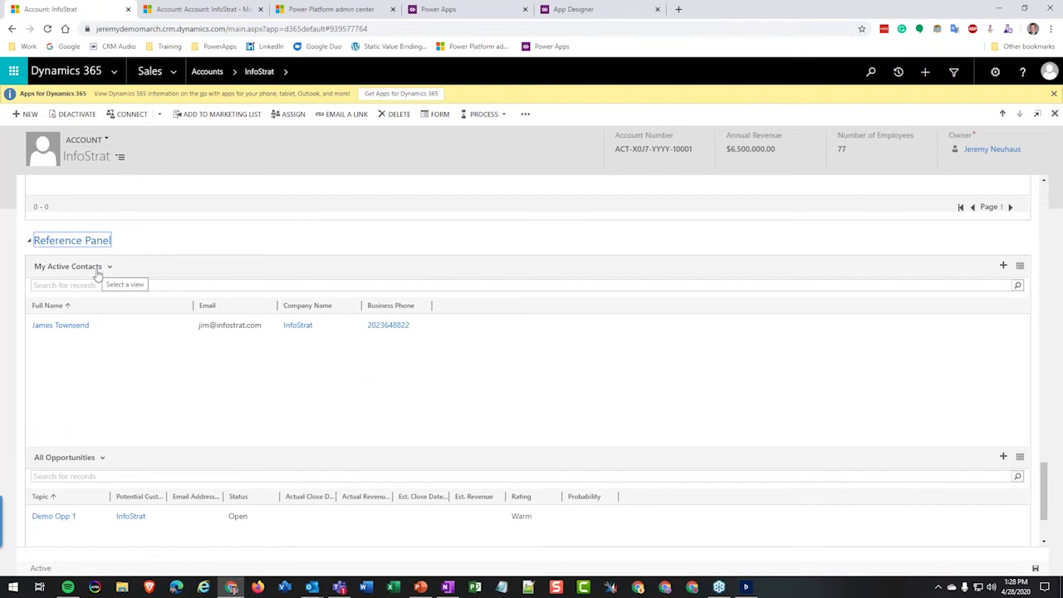
scroll(109, 327, "down", 2)
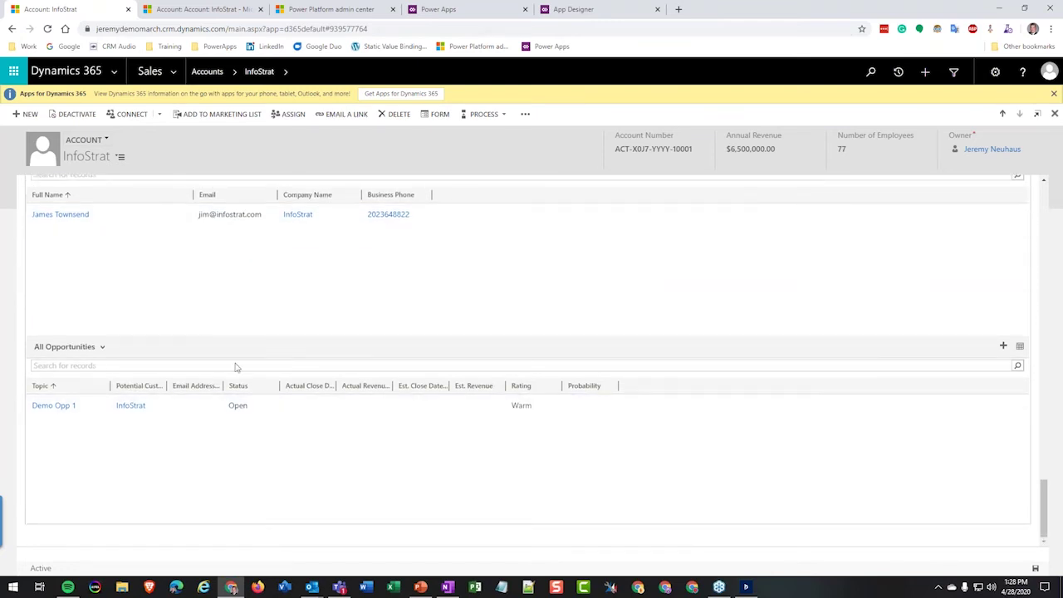
scroll(282, 356, "up", 1)
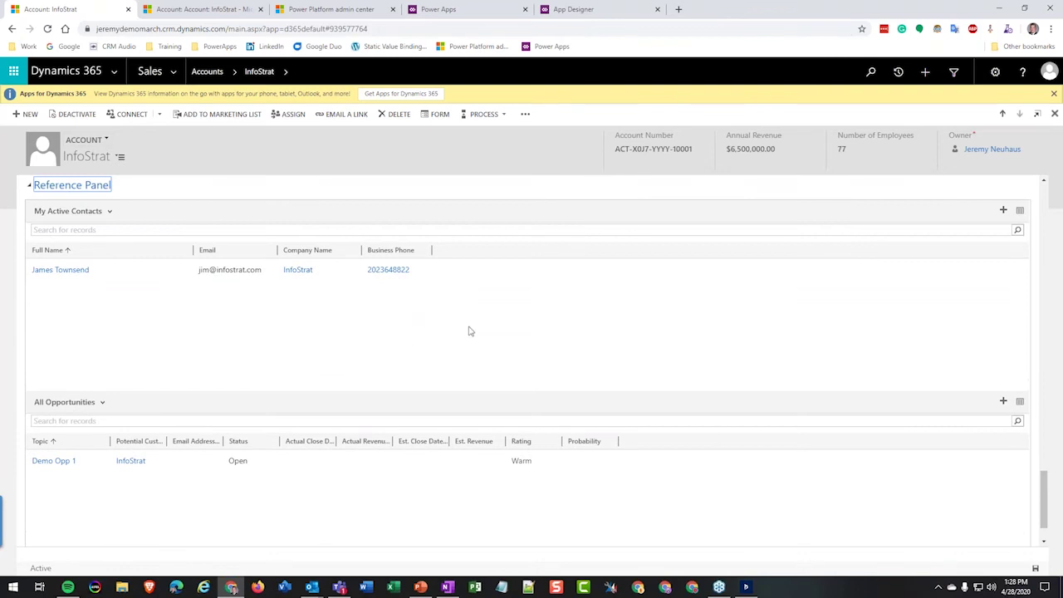
scroll(468, 330, "down", 1)
scroll(468, 348, "up", 4)
scroll(465, 356, "down", 3)
scroll(466, 357, "down", 1)
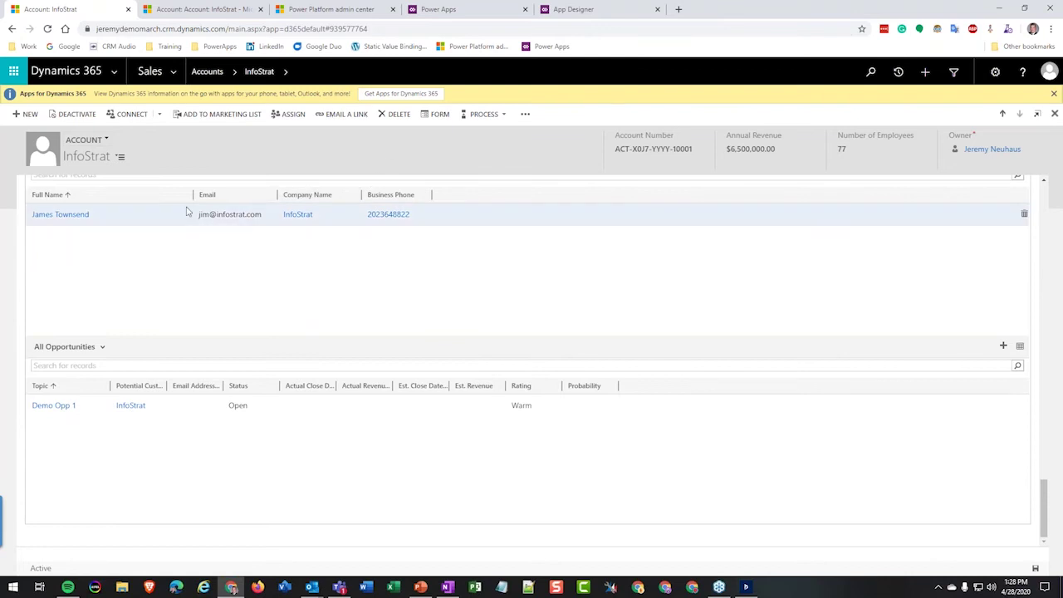
left_click(189, 10)
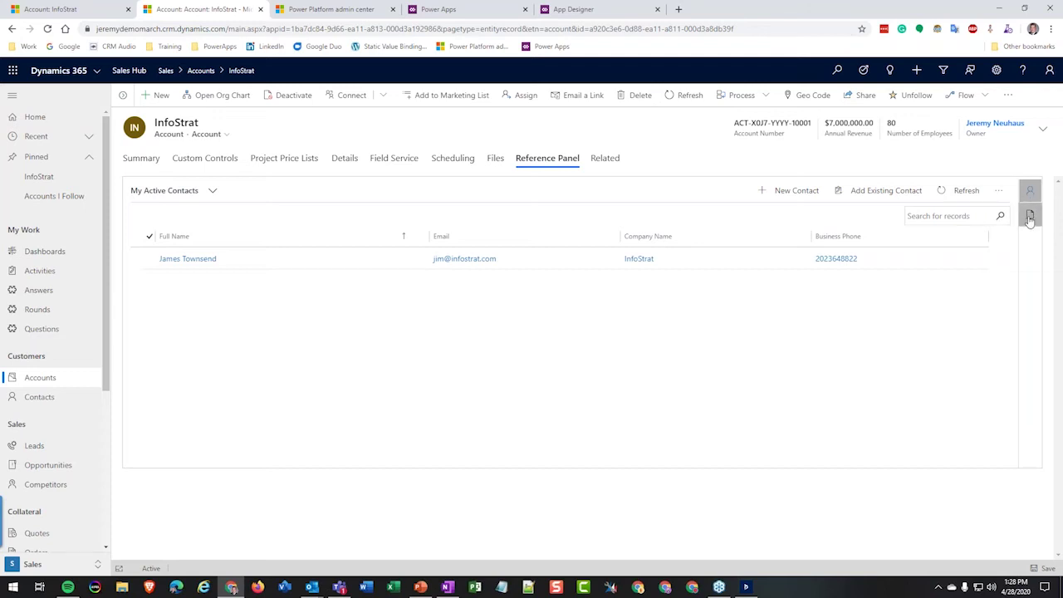
left_click(1030, 217)
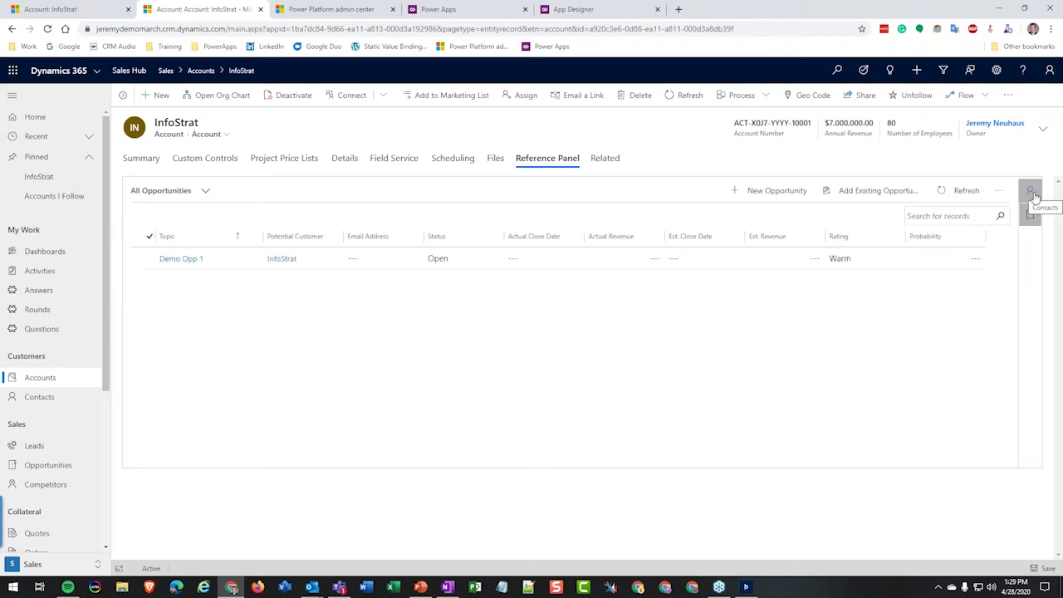
left_click(1031, 193)
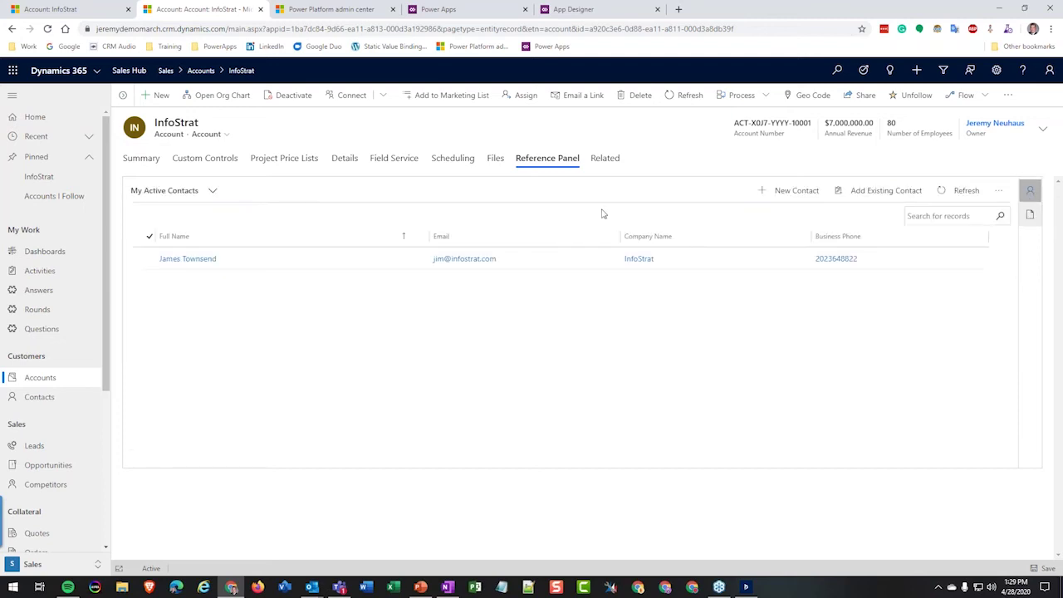
left_click(1030, 215)
left_click(1029, 191)
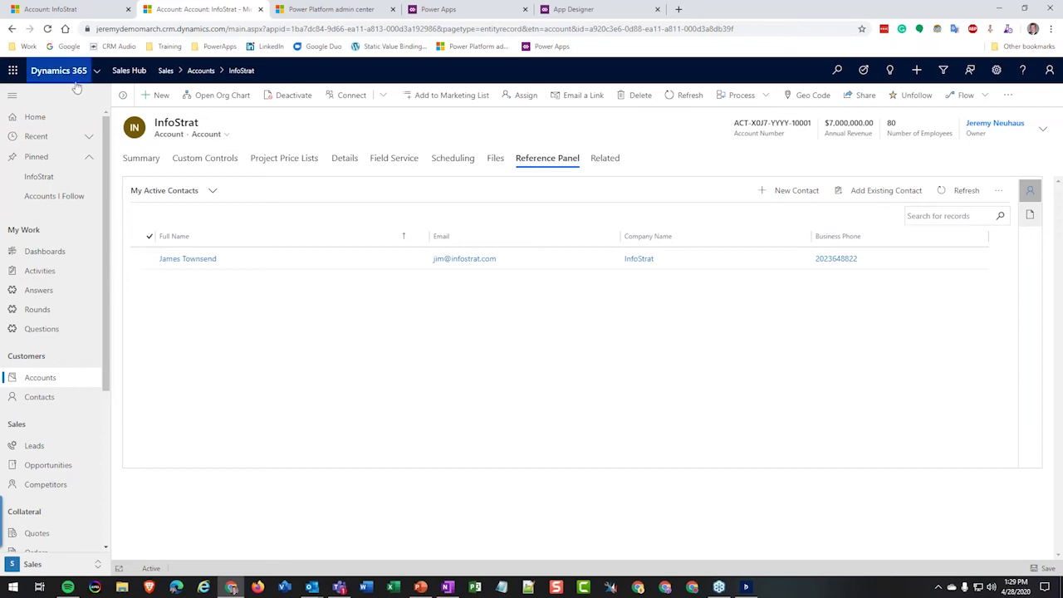
- In the classic tab, open Demo Opp 1 from Sales > Opportunities, then return to InfoStrat's tab
left_click(52, 9)
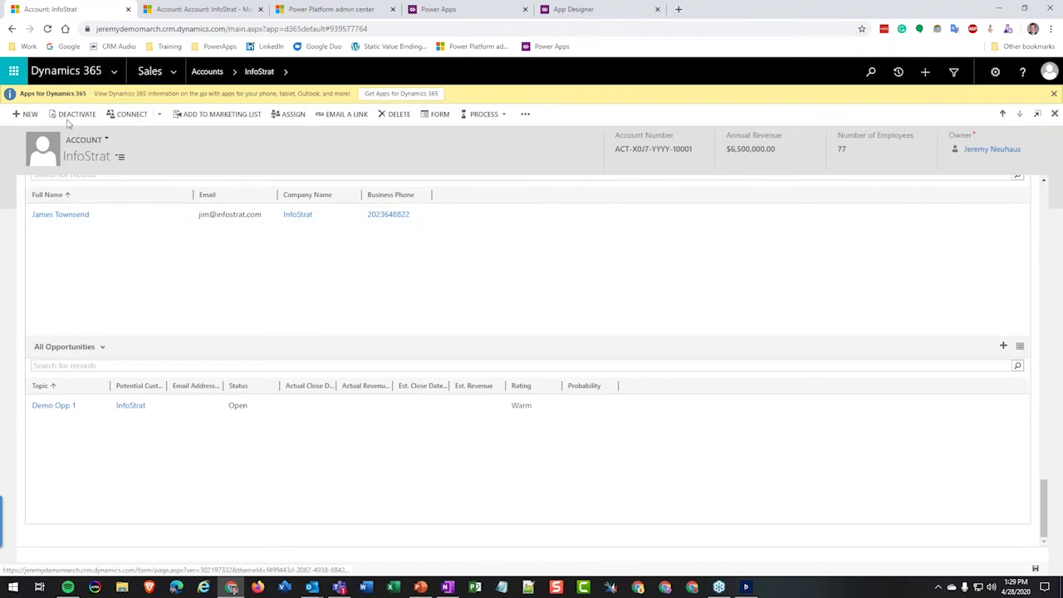
left_click(174, 73)
left_click(264, 205)
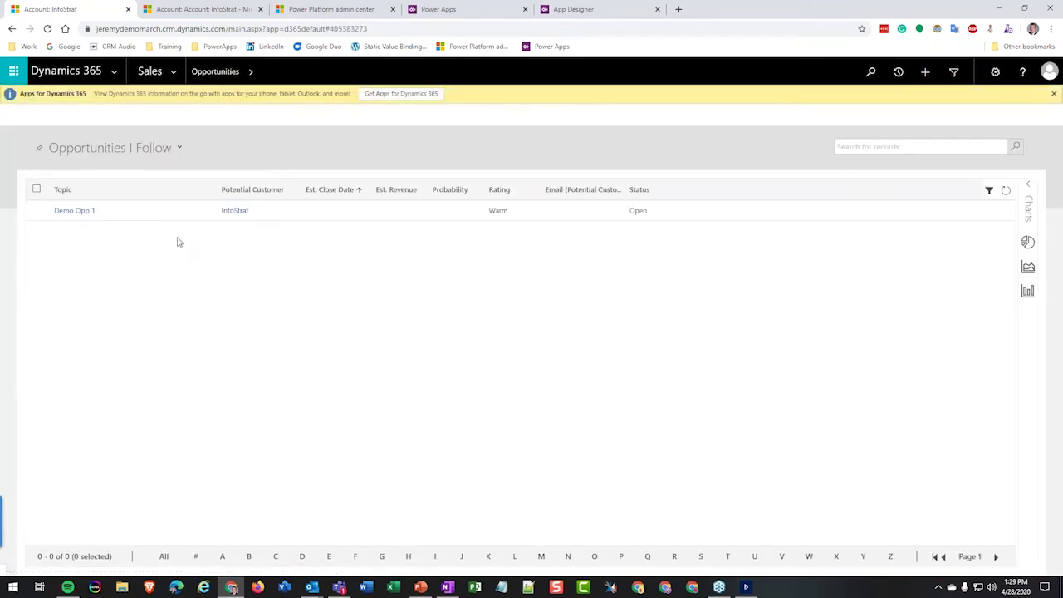
left_click(75, 211)
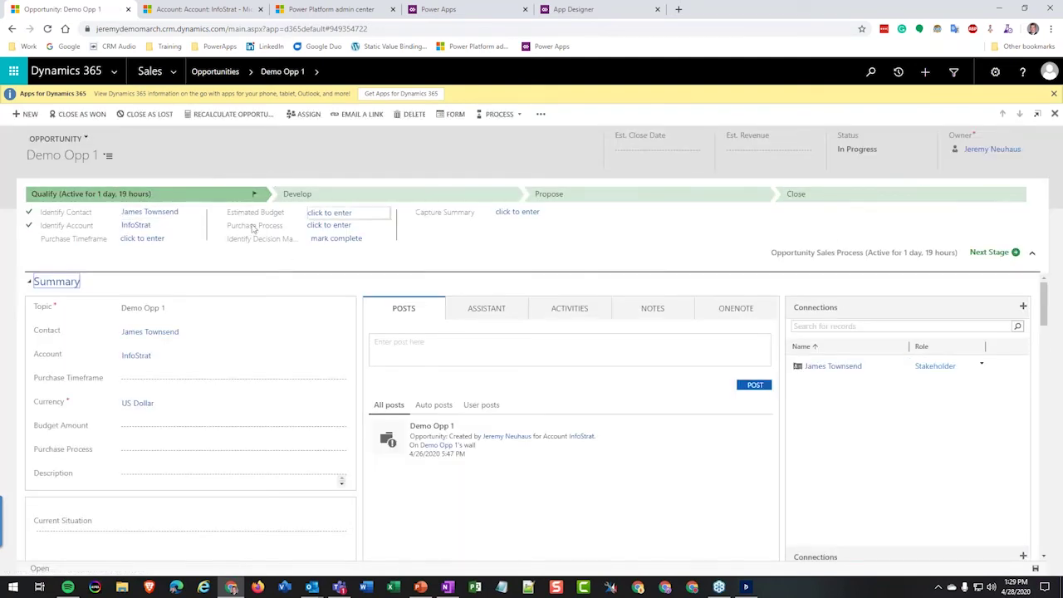
scroll(526, 443, "down", 2)
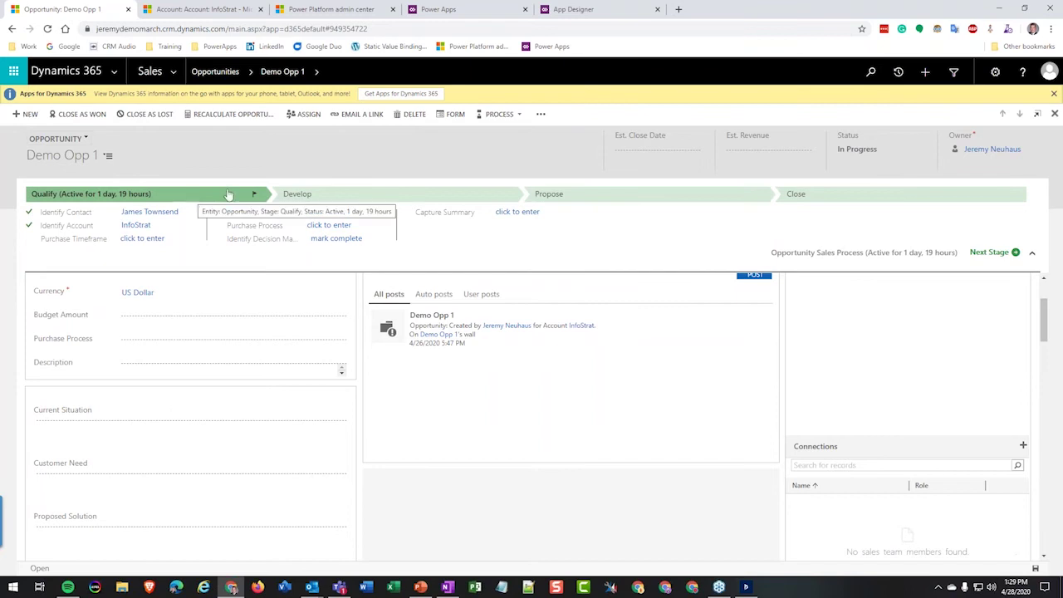
left_click(239, 12)
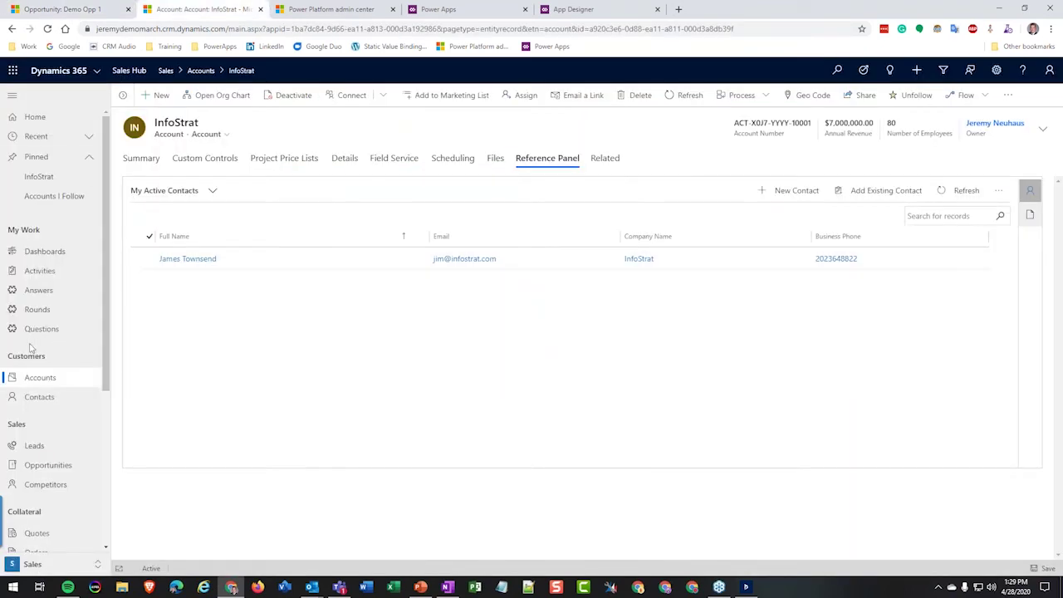
- Open Demo Opp 1 from followed opportunities and view the Qualify, Develop, then Qualify stage fields
left_click(53, 468)
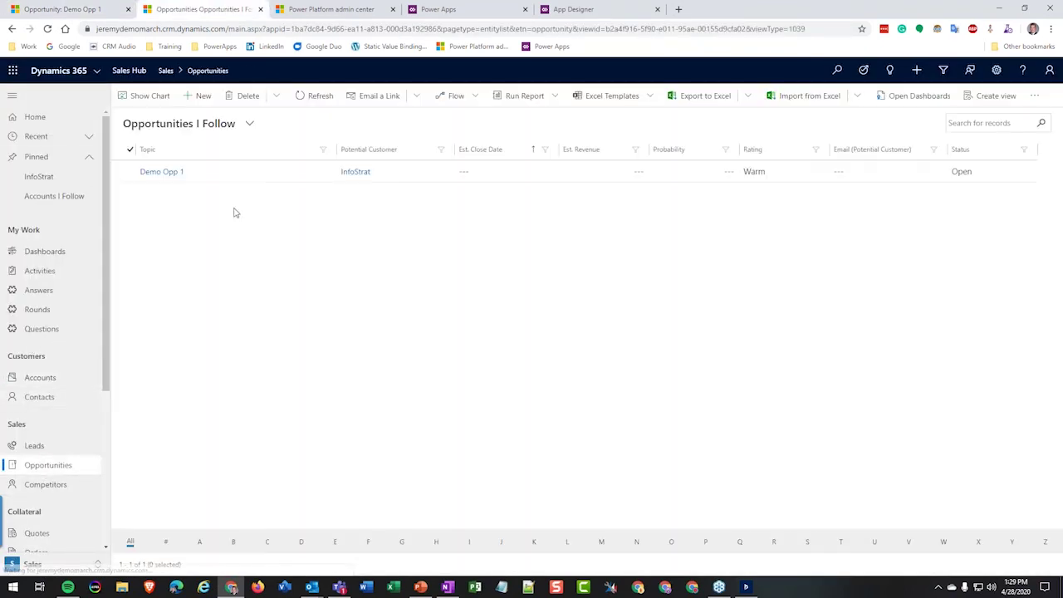
left_click(166, 171)
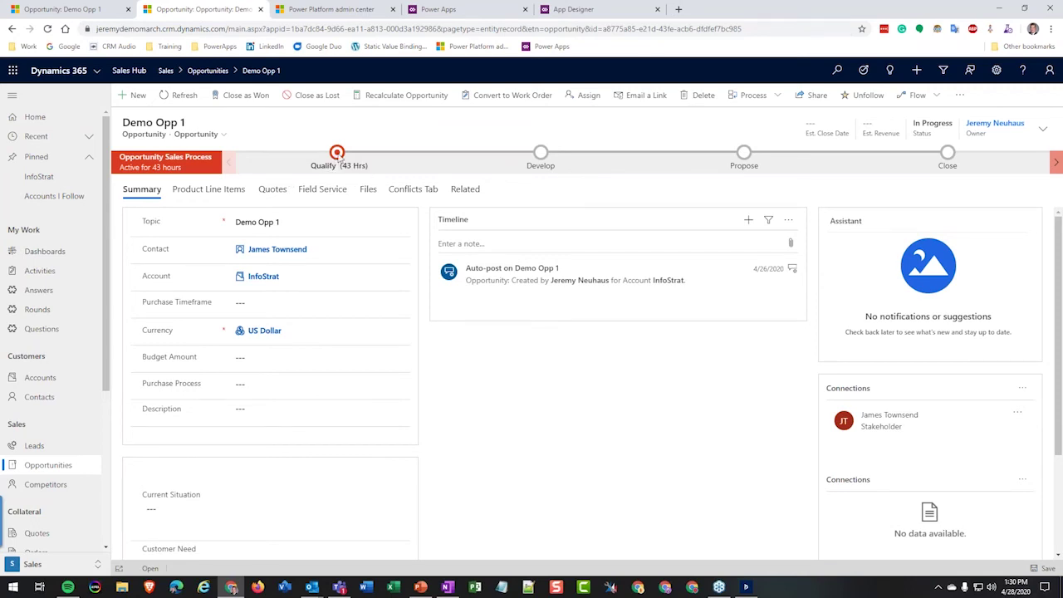
left_click(337, 164)
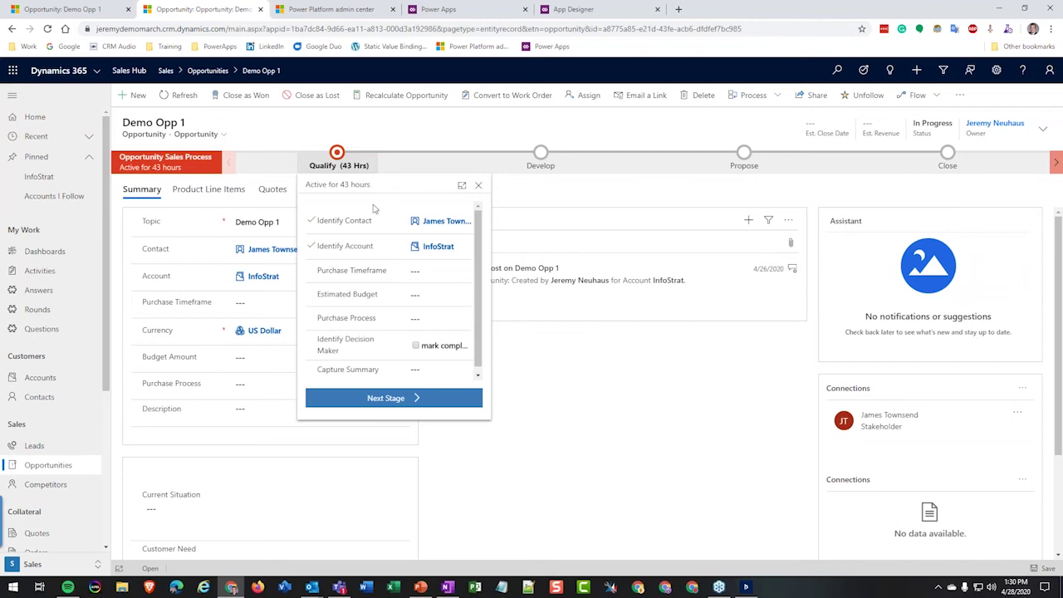
scroll(401, 273, "down", 1)
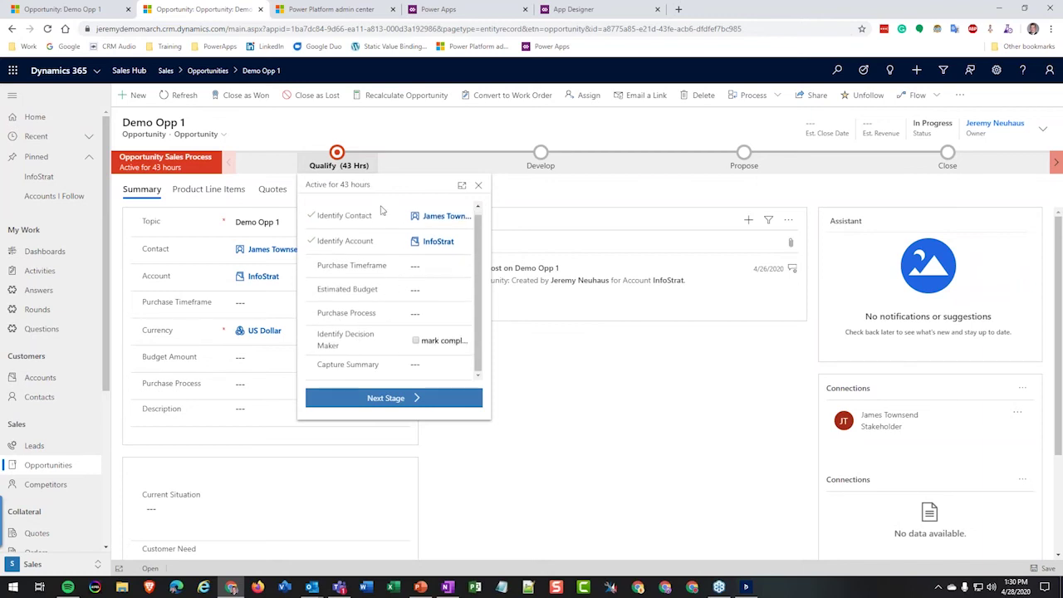
scroll(371, 300, "up", 1)
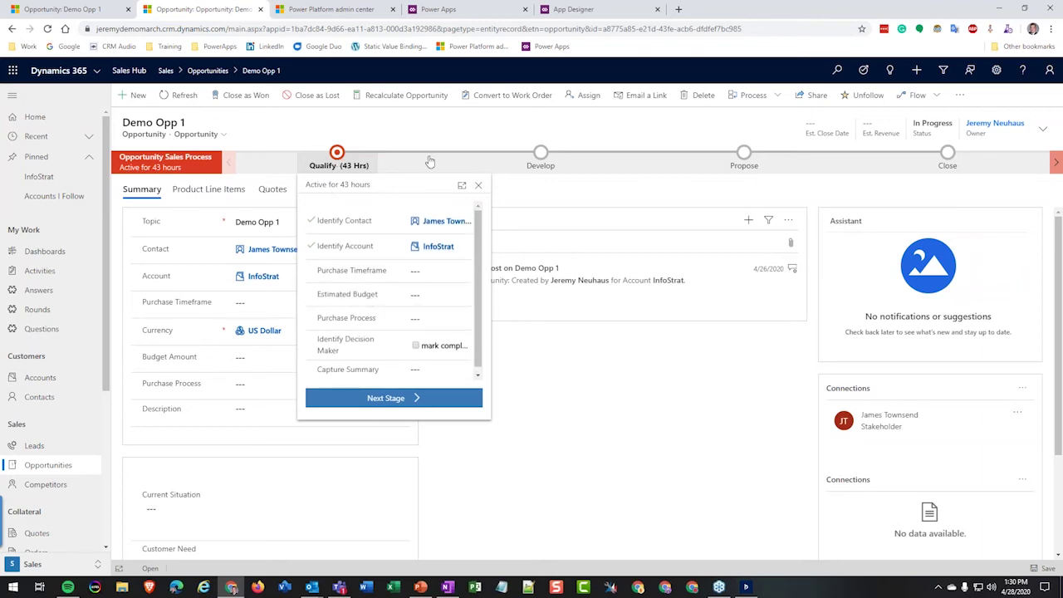
left_click(536, 166)
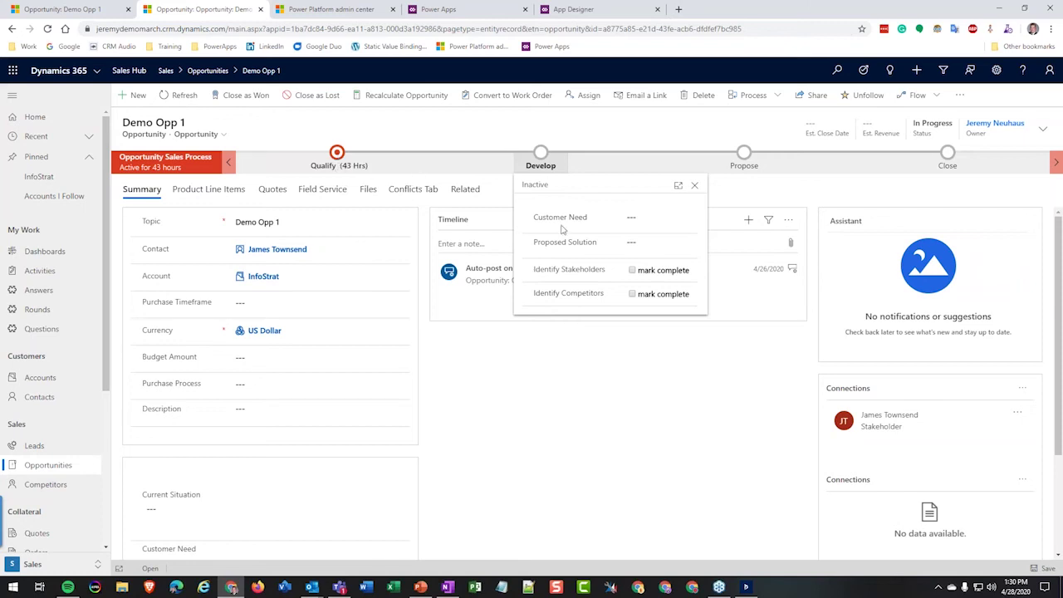
left_click(340, 163)
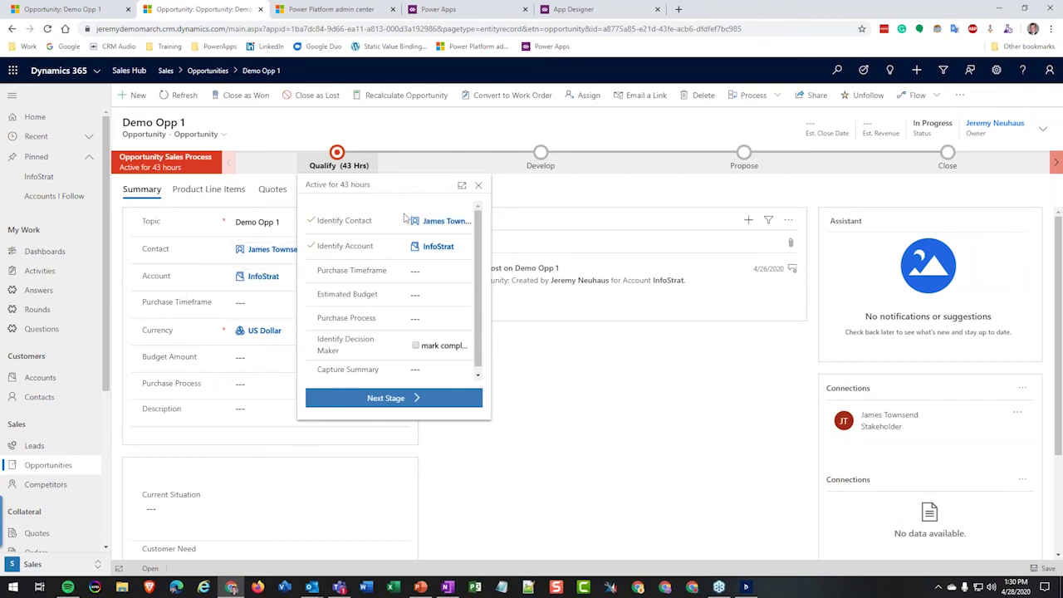
- Dock the Qualify stage flyout as a side panel, scroll the form, then close the panel
left_click(463, 186)
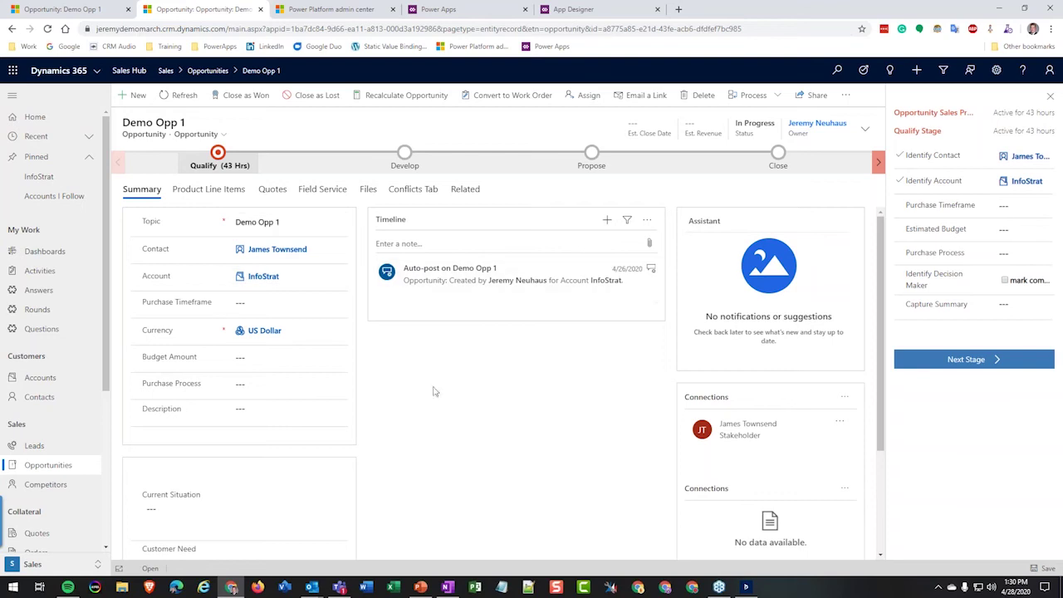
scroll(531, 396, "down", 3)
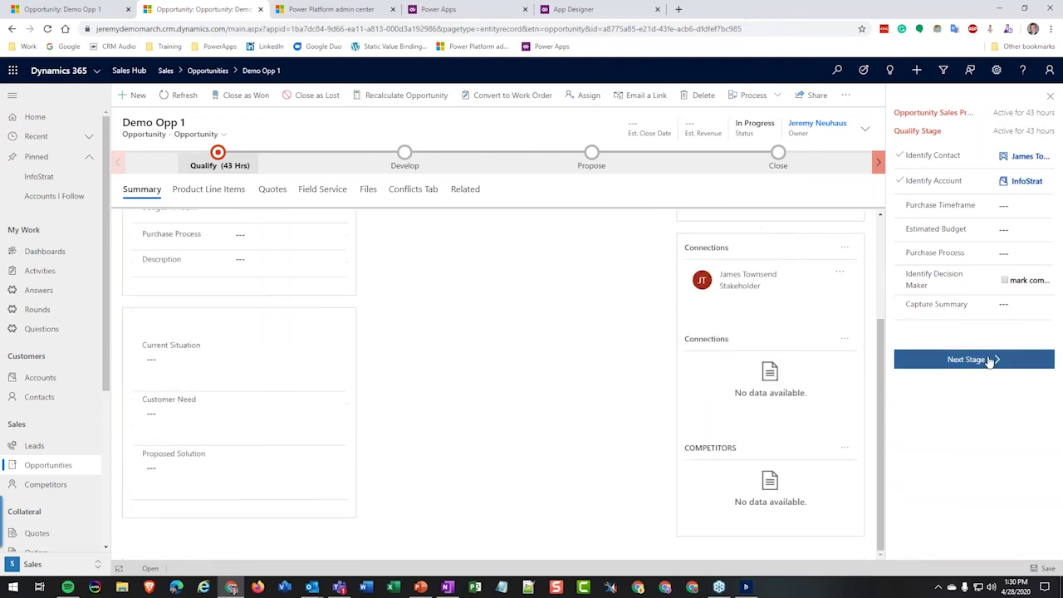
scroll(429, 361, "up", 3)
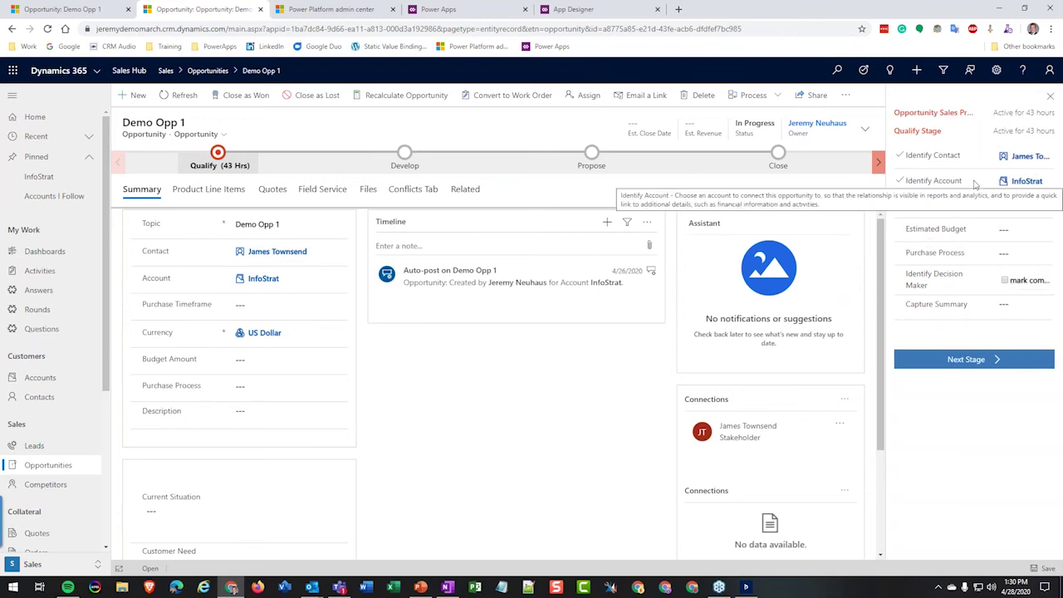
left_click(1050, 96)
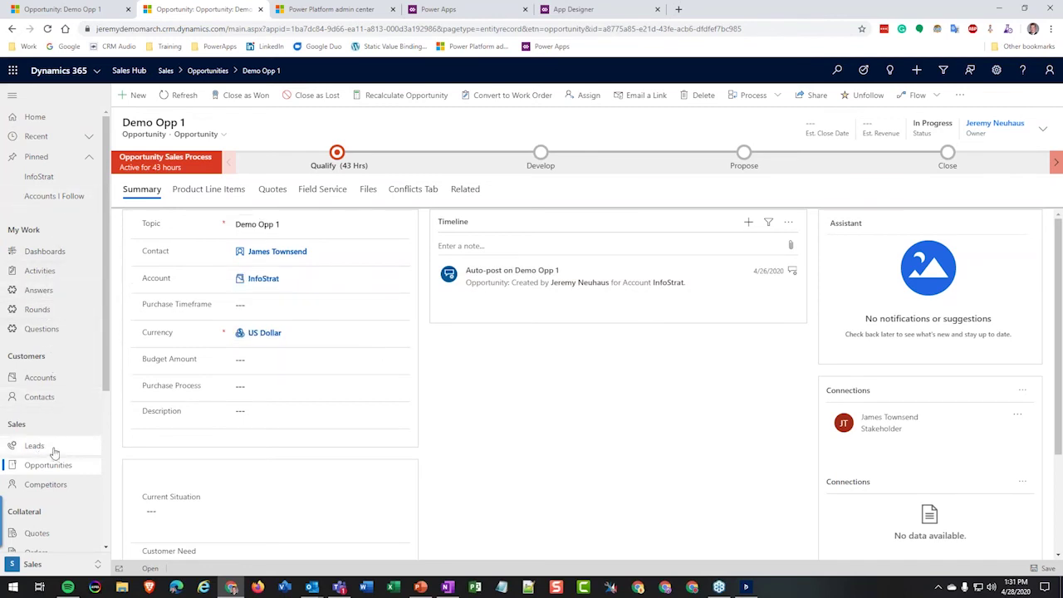
- Open InfoStrat from followed accounts, show its Custom Controls tab and toggle the Flip Switch on and off
left_click(33, 379)
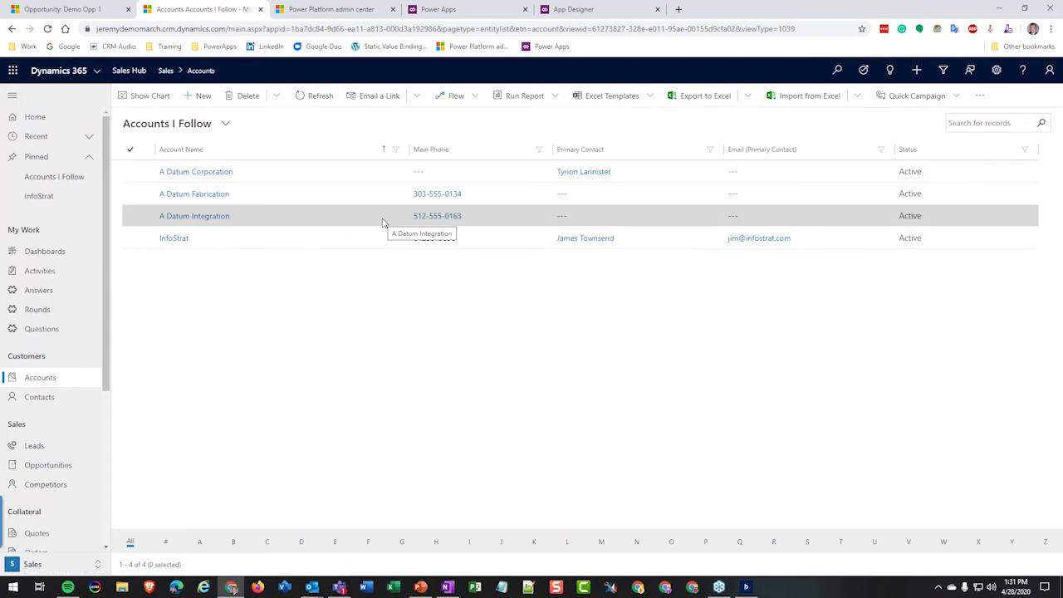
left_click(174, 239)
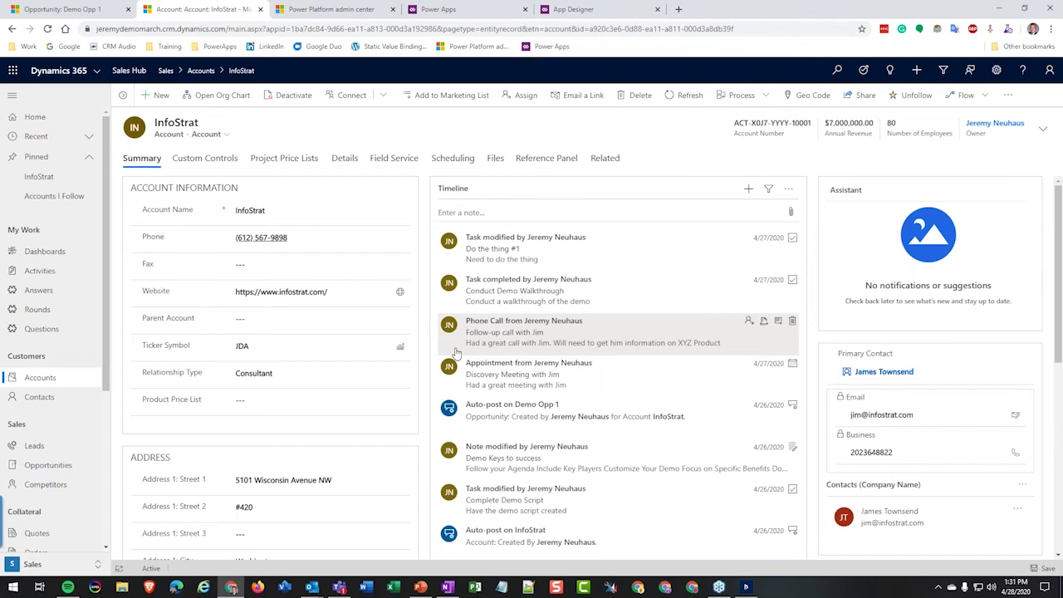
left_click(214, 163)
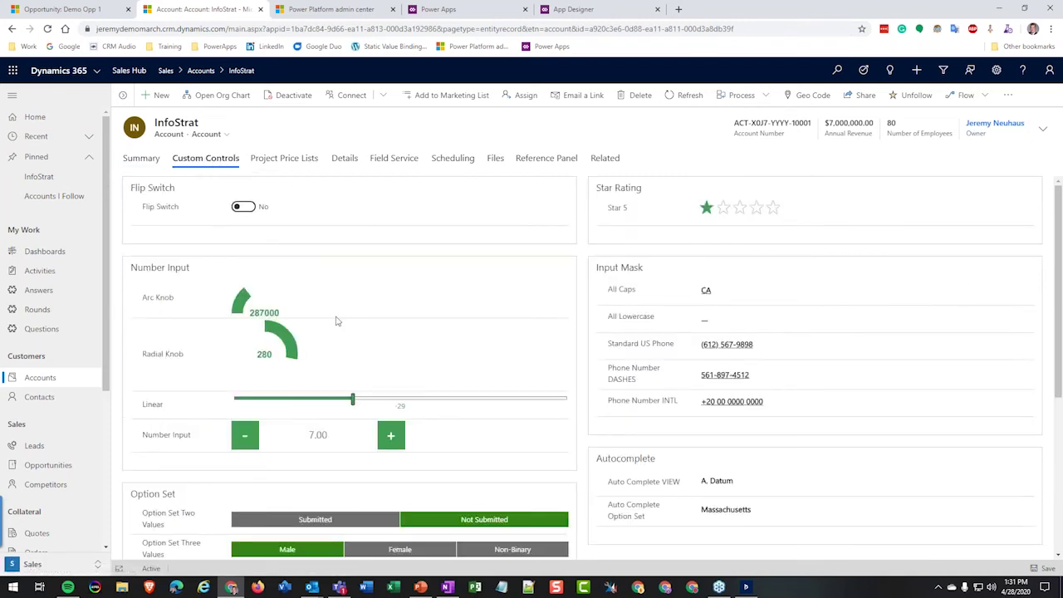
scroll(489, 290, "down", 1)
scroll(468, 332, "up", 1)
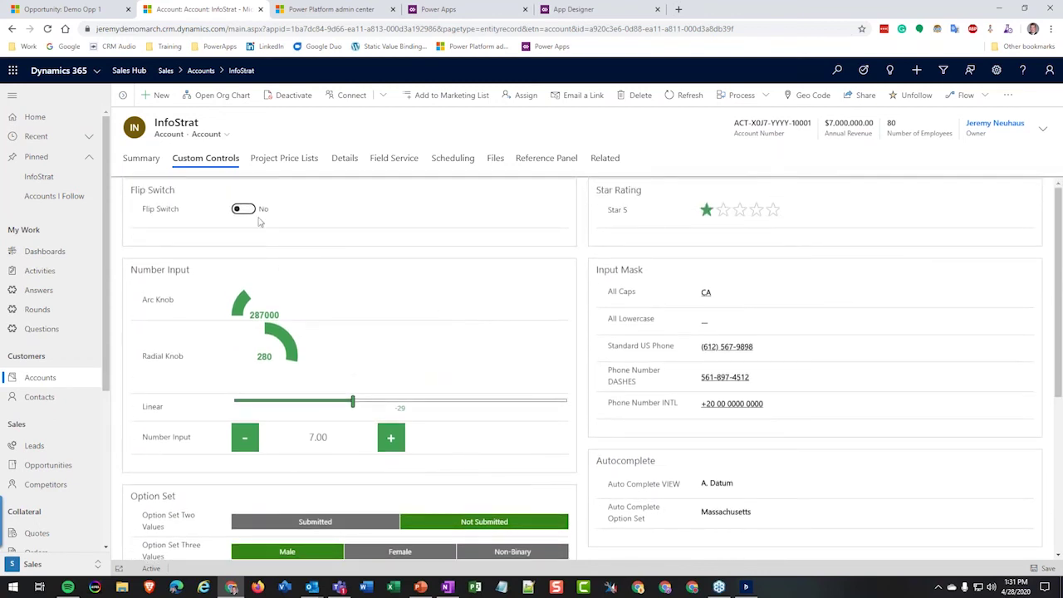
left_click(243, 210)
left_click(245, 212)
- Give InfoStrat a four-star Star Rating
scroll(425, 436, "down", 3)
scroll(425, 436, "up", 3)
left_click(755, 209)
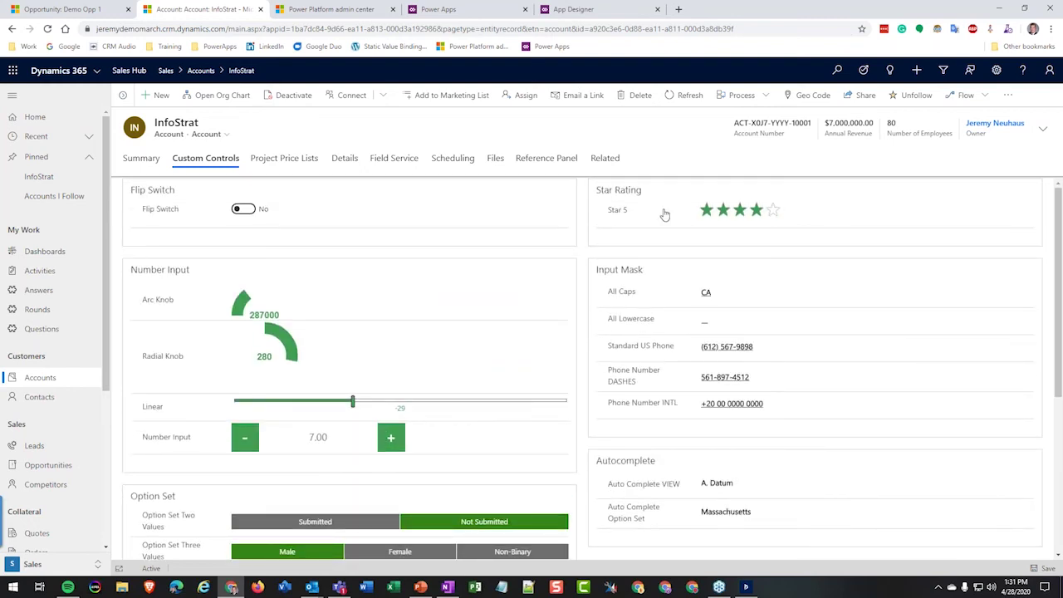
left_click(741, 211)
left_click(756, 210)
- Turn the Radial Knob to 675 and set the Arc Knob to 400000
left_click_drag(246, 302, 274, 304)
left_click_drag(292, 357, 249, 363)
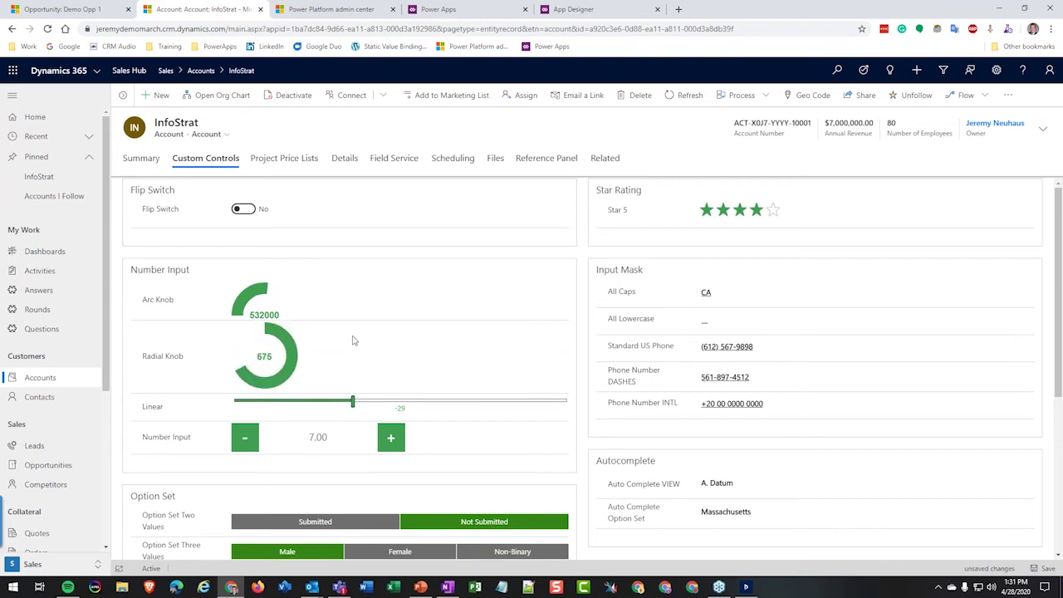
left_click(264, 316)
type("40000")
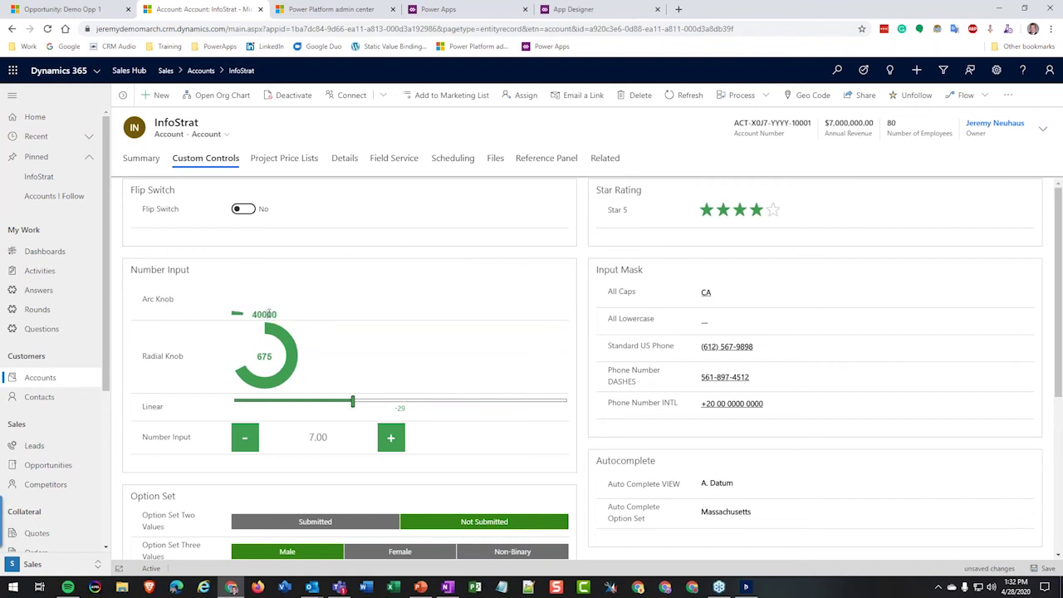
type("0")
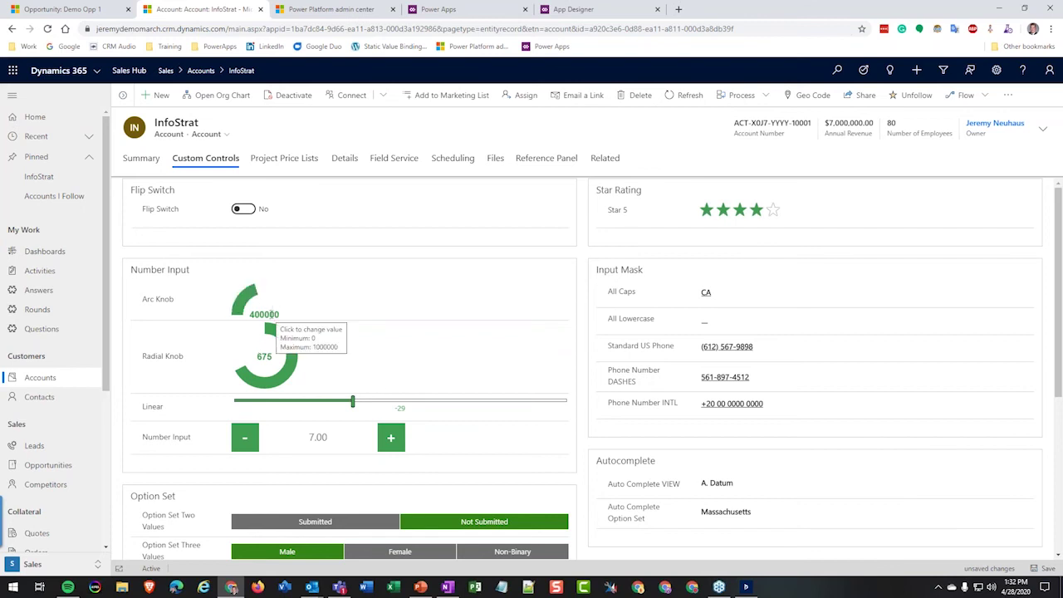
- Raise the Linear slider from -29 to 21 and set Number Input to 15.00
left_click_drag(354, 403, 437, 426)
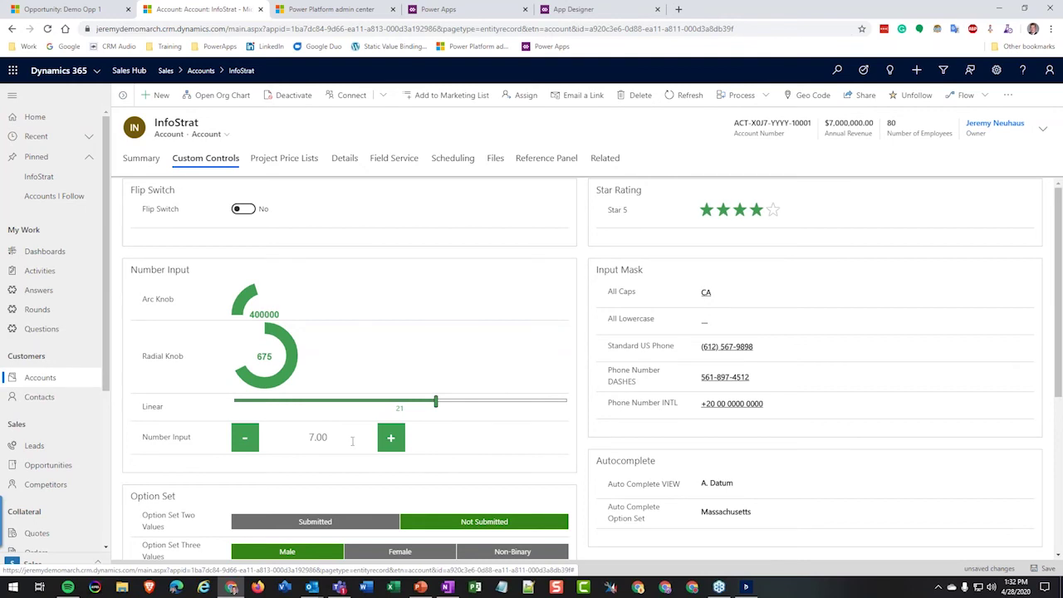
left_click(391, 440)
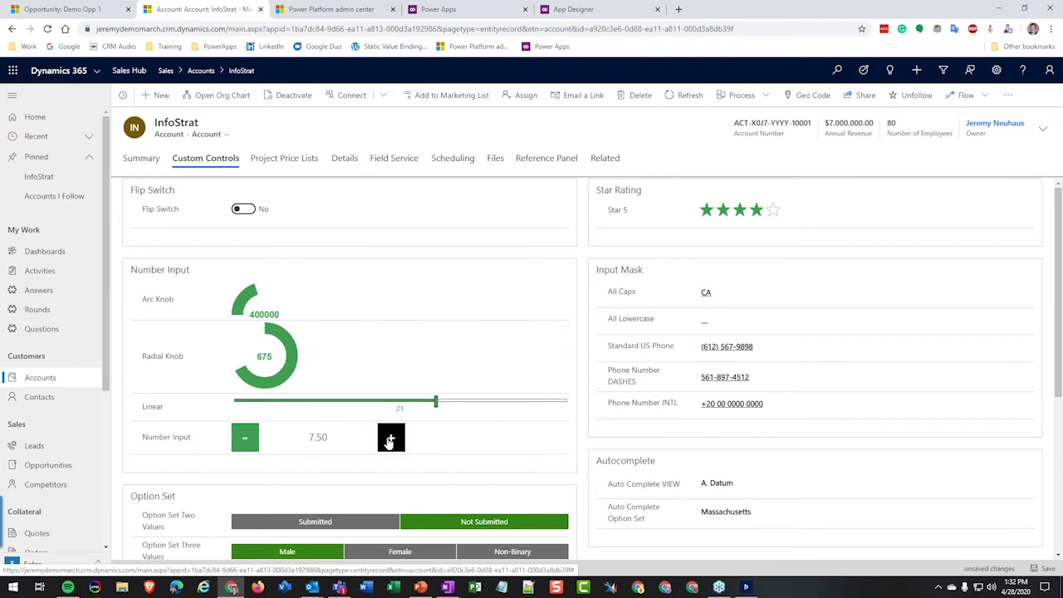
left_click(390, 440)
left_click(390, 440)
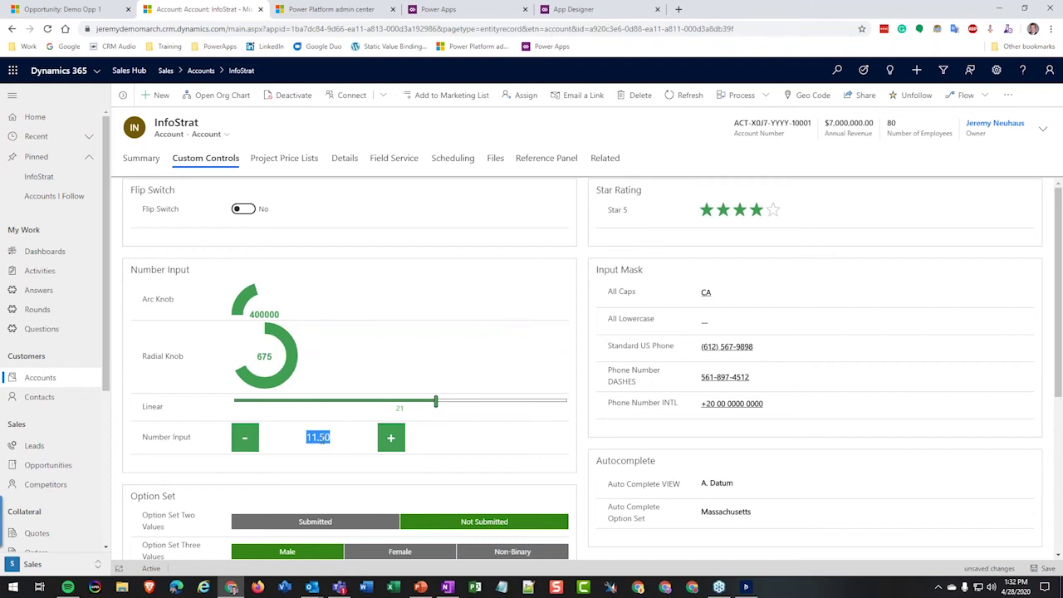
type("15.00")
scroll(306, 411, "down", 1)
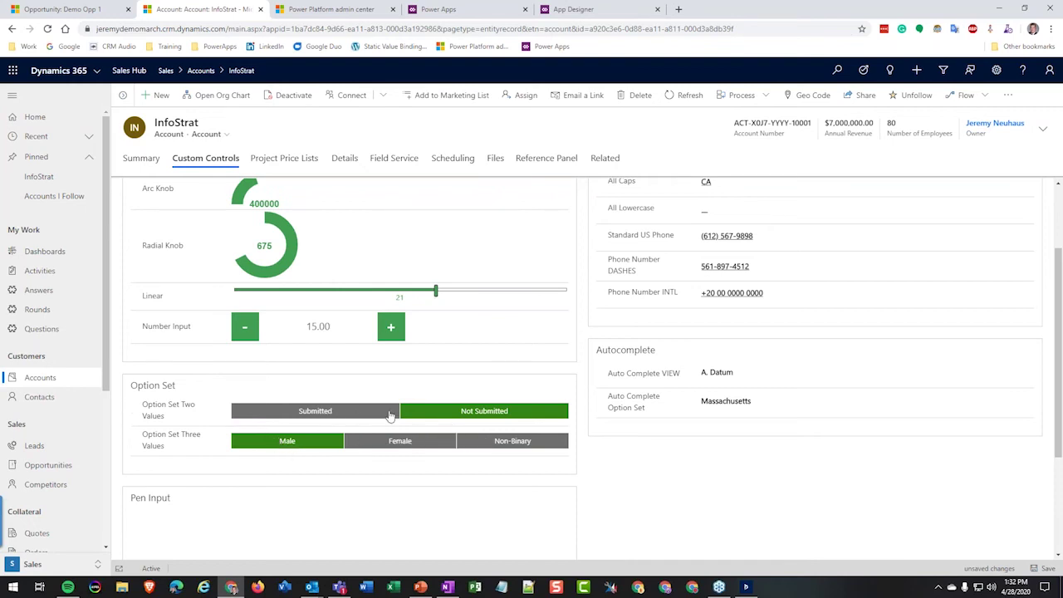
- Toggle the two-value option set and cycle Male/Female/Non-Binary, ending on Submitted and Male
left_click(264, 419)
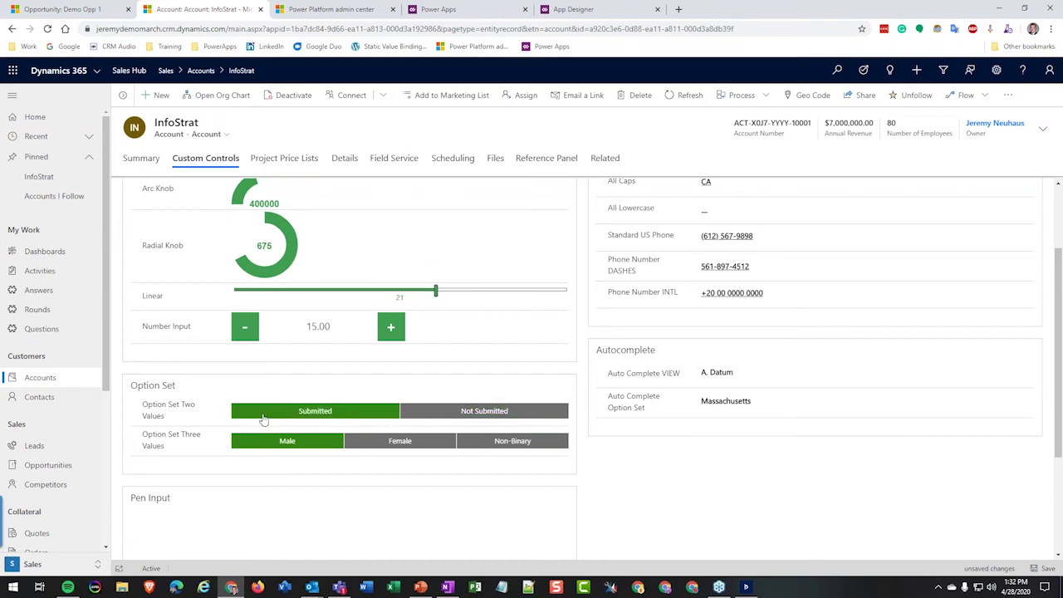
left_click(470, 413)
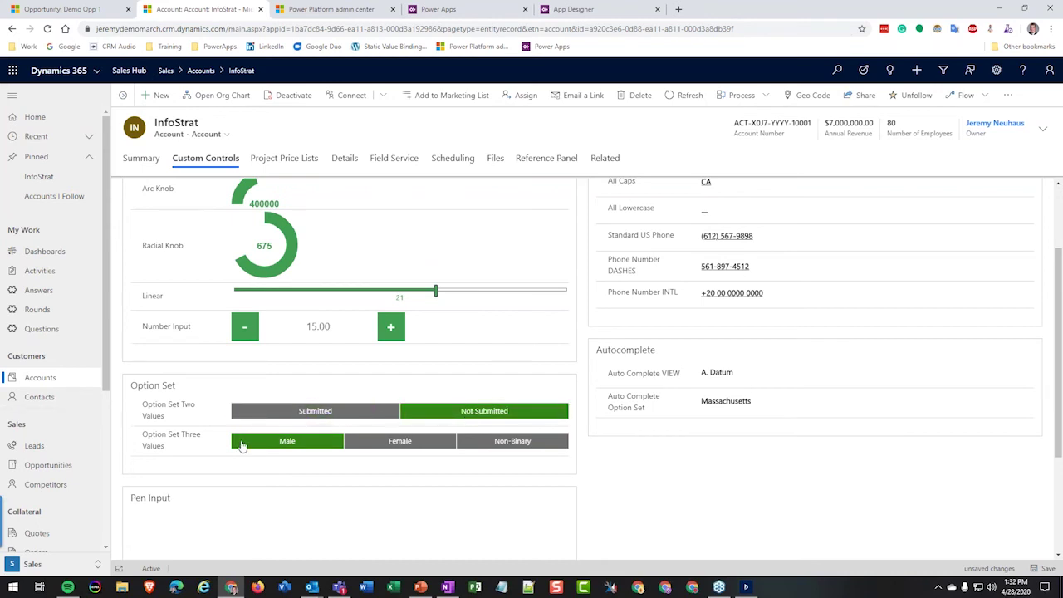
left_click(354, 444)
left_click(285, 443)
left_click(501, 443)
left_click(309, 444)
left_click(439, 447)
left_click(513, 447)
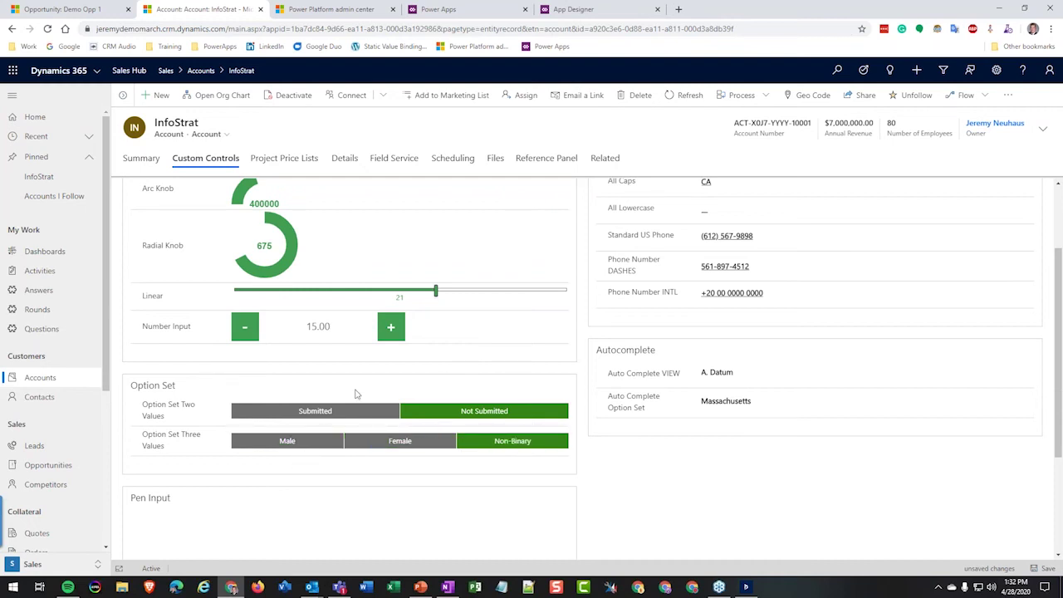
left_click(361, 441)
left_click(283, 440)
left_click(348, 419)
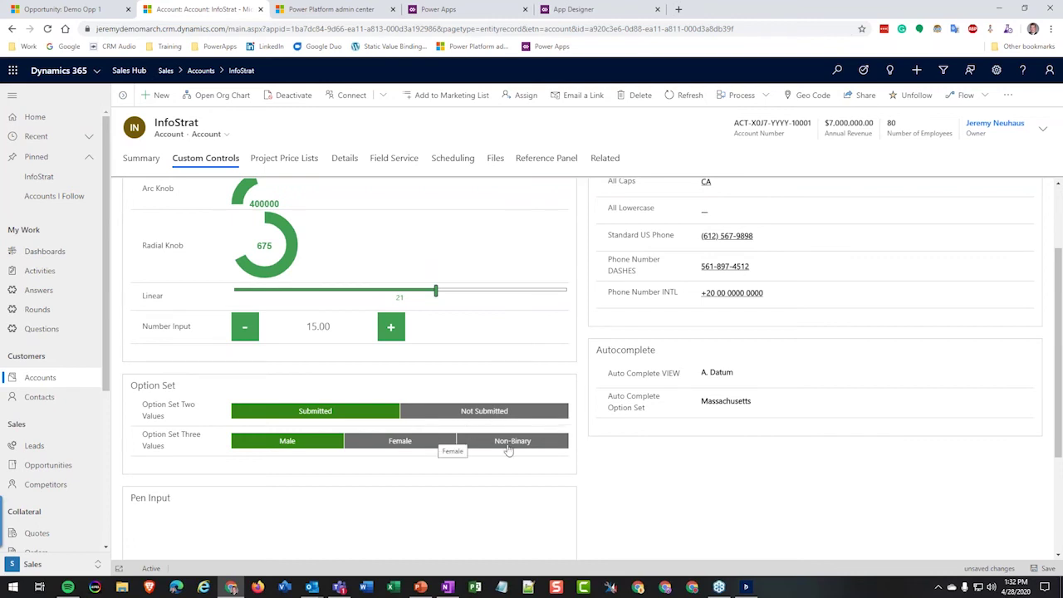
- Draw a looped ink signature in the Pen Input field and accept it with the check mark
scroll(672, 465, "down", 2)
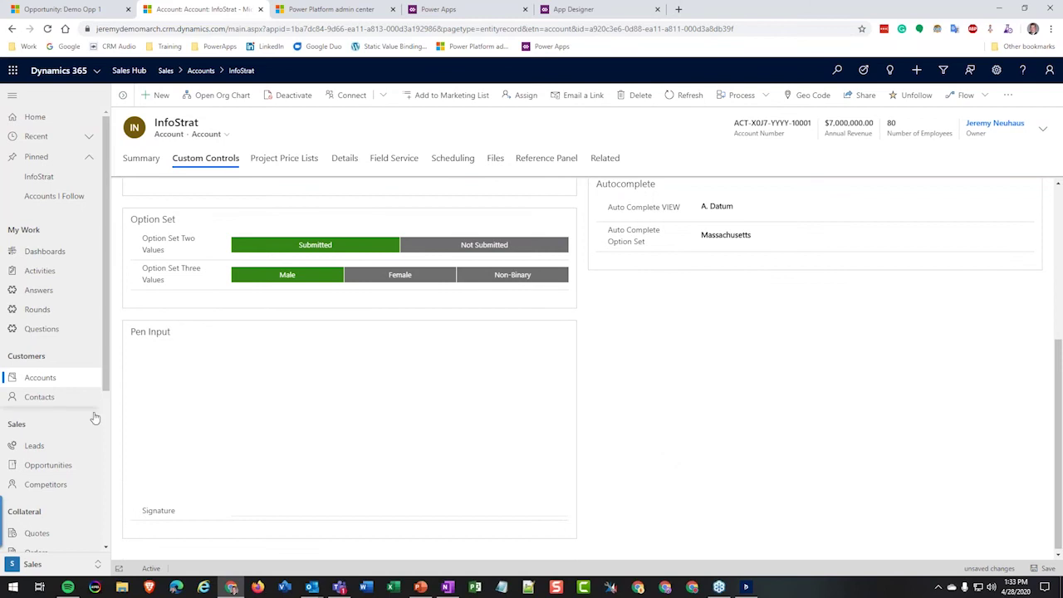
scroll(323, 405, "up", 1)
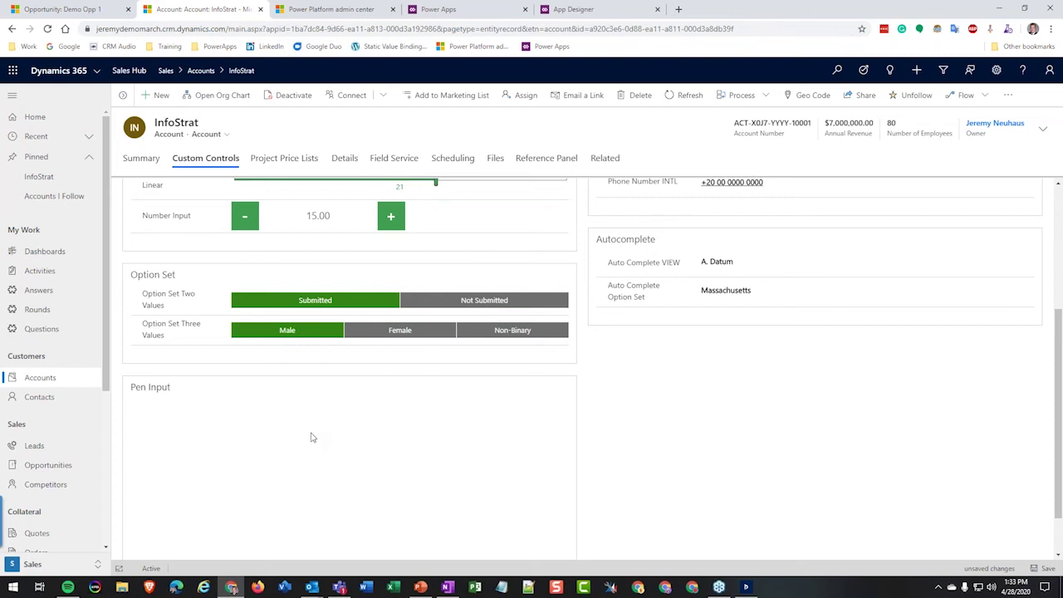
scroll(183, 429, "down", 1)
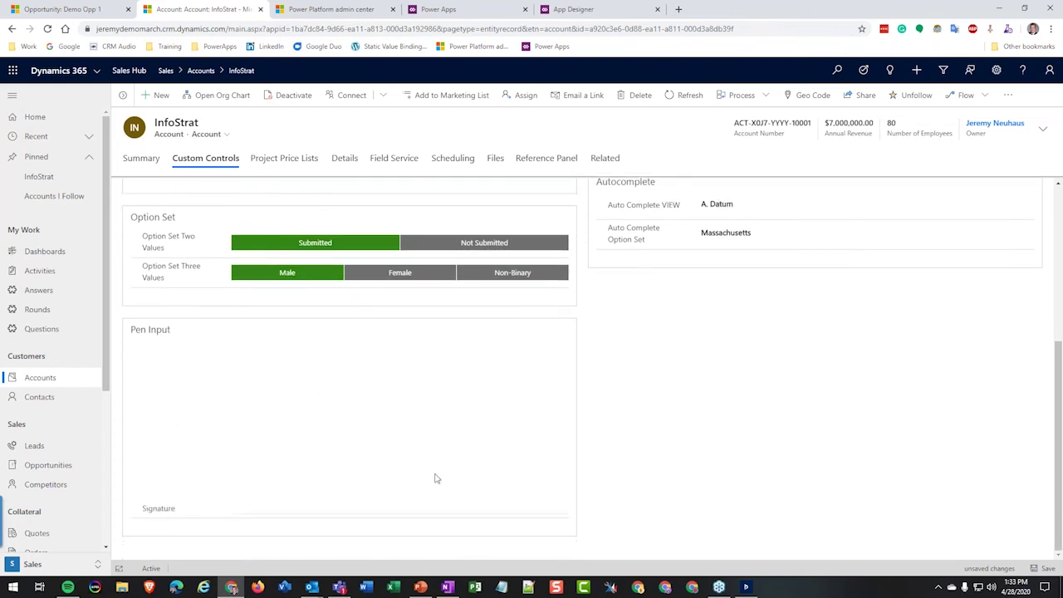
mouse_move(277, 415)
left_mouse_down()
mouse_move(280, 453)
mouse_move(291, 413)
mouse_move(399, 406)
mouse_move(425, 453)
left_mouse_up()
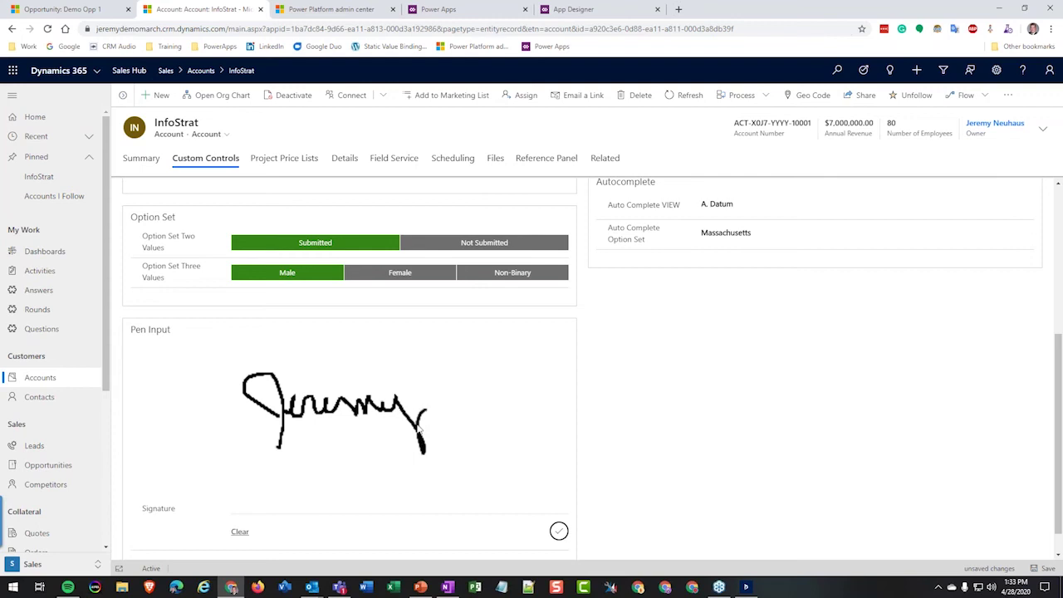
mouse_move(282, 457)
left_mouse_down()
mouse_move(318, 492)
mouse_move(361, 500)
mouse_move(357, 483)
mouse_move(405, 478)
mouse_move(427, 462)
mouse_move(440, 484)
mouse_move(462, 475)
left_mouse_up()
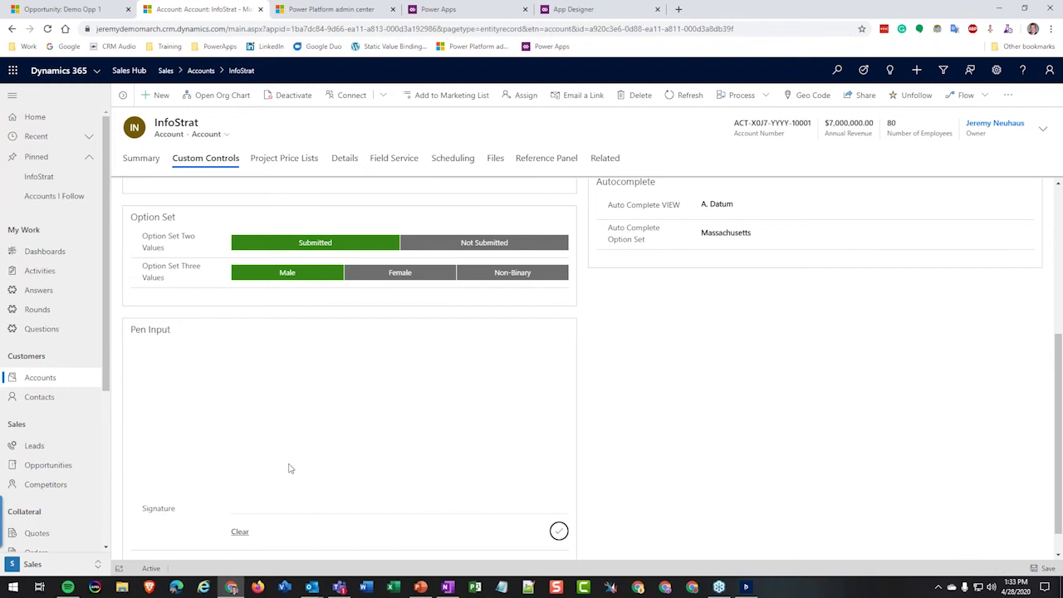
mouse_move(294, 435)
left_mouse_down()
mouse_move(294, 423)
mouse_move(309, 435)
left_mouse_up()
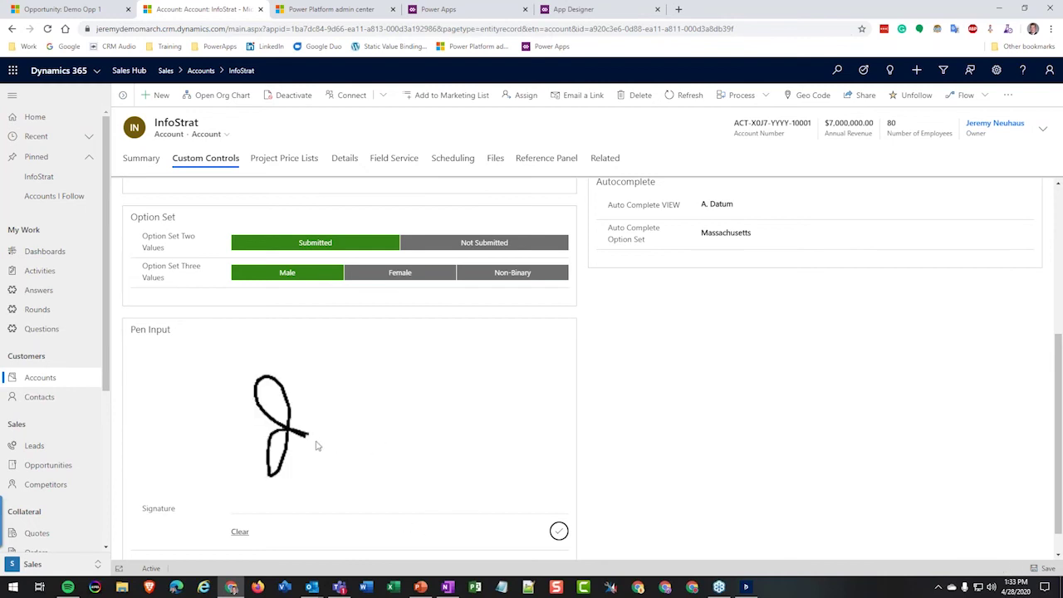
left_click(558, 530)
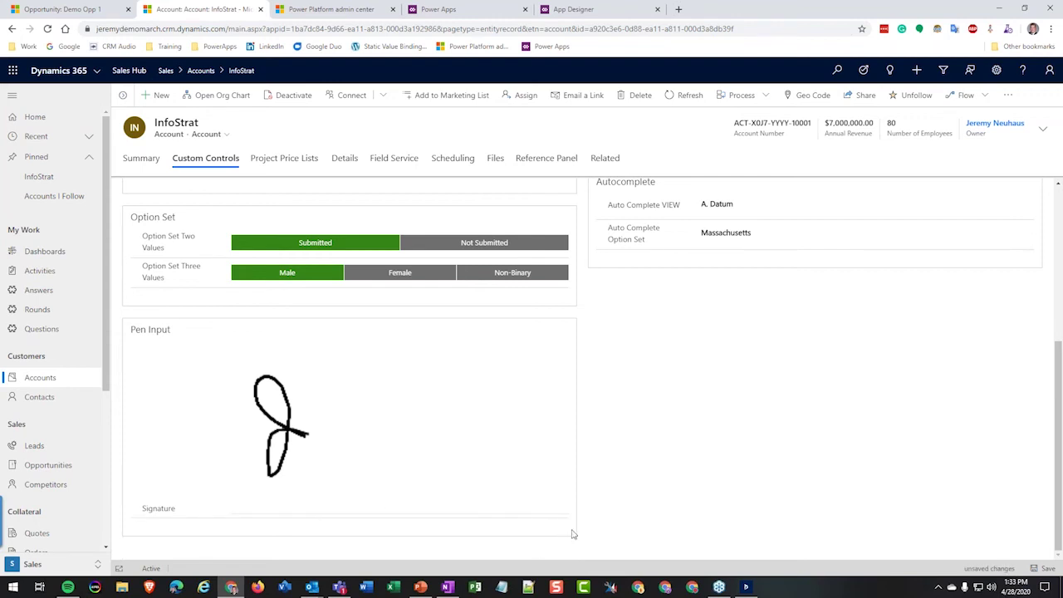
scroll(812, 375, "up", 3)
scroll(812, 376, "up", 1)
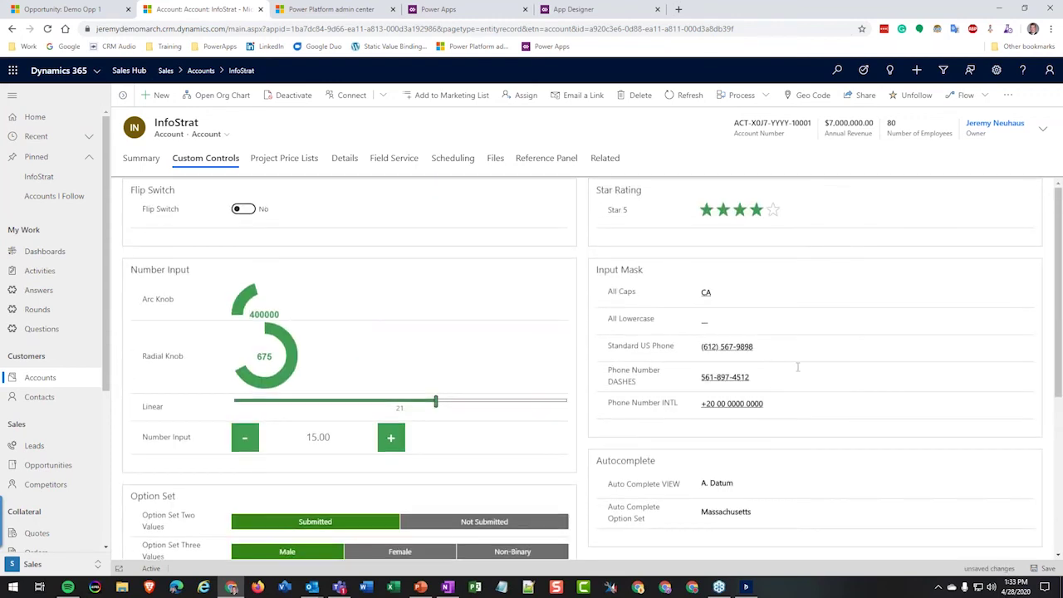
- Try MN in the All Caps field, then clear the All Caps and All Lowercase values
left_click(702, 292)
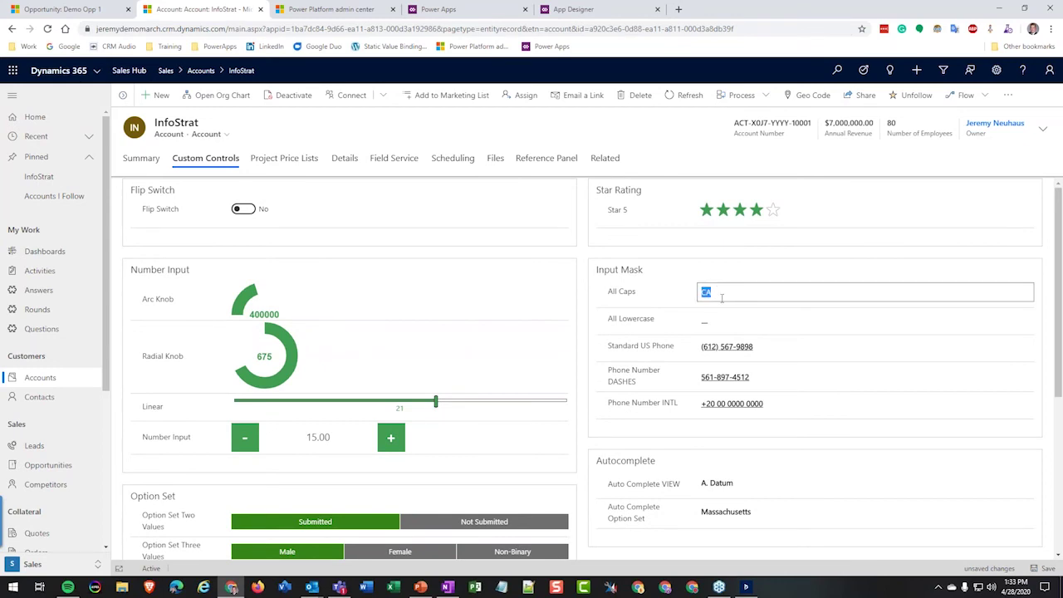
key("BackSpace")
type("MN")
left_click(713, 319)
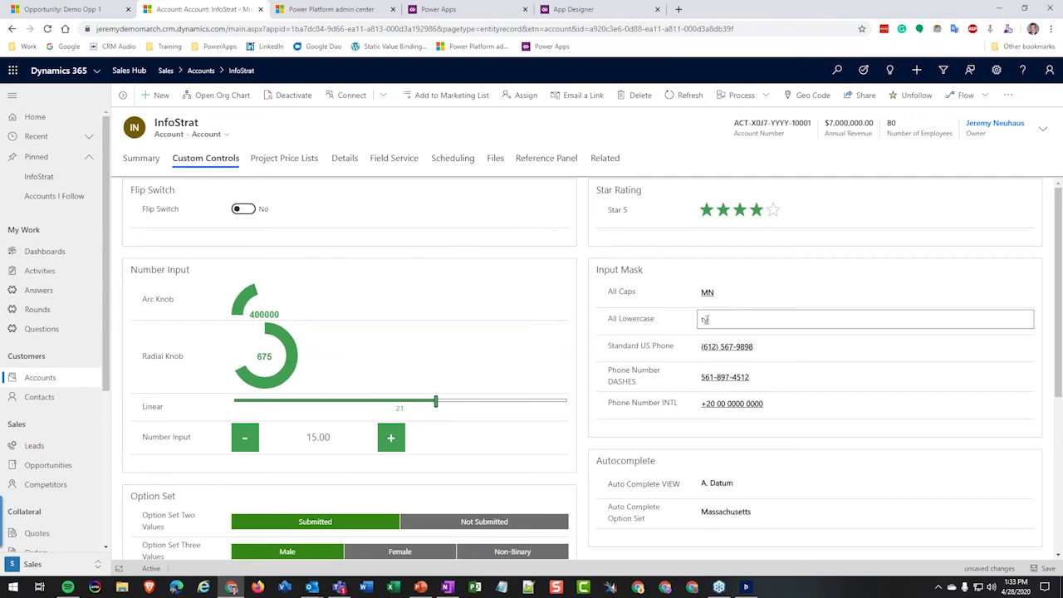
left_click(713, 322)
key("BackSpace")
left_click(719, 294)
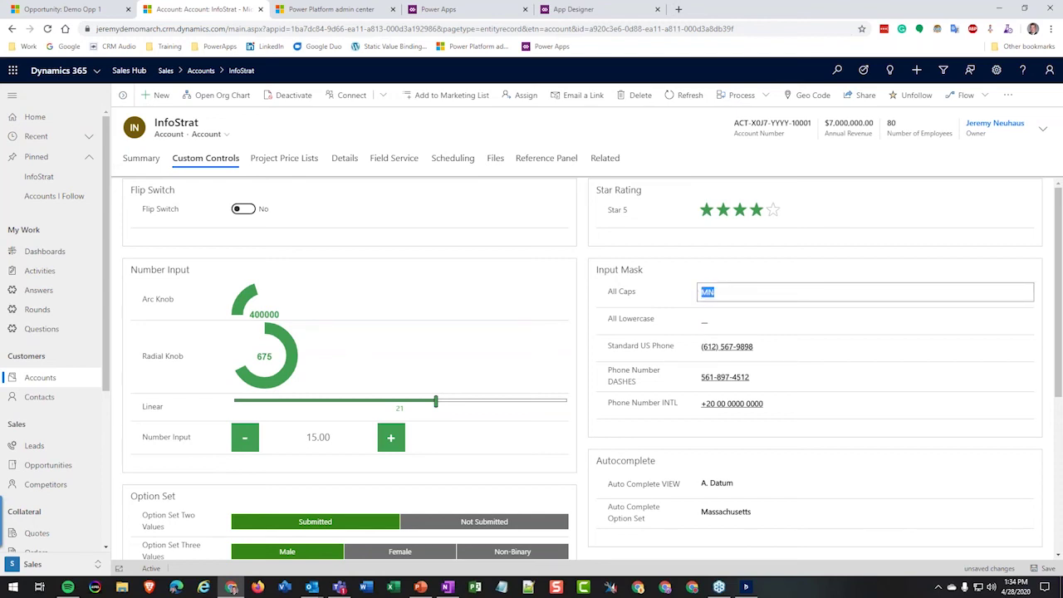
key("BackSpace")
- Clear the Standard US Phone, Phone Number DASHES and Phone Number INTL fields
left_click(704, 348)
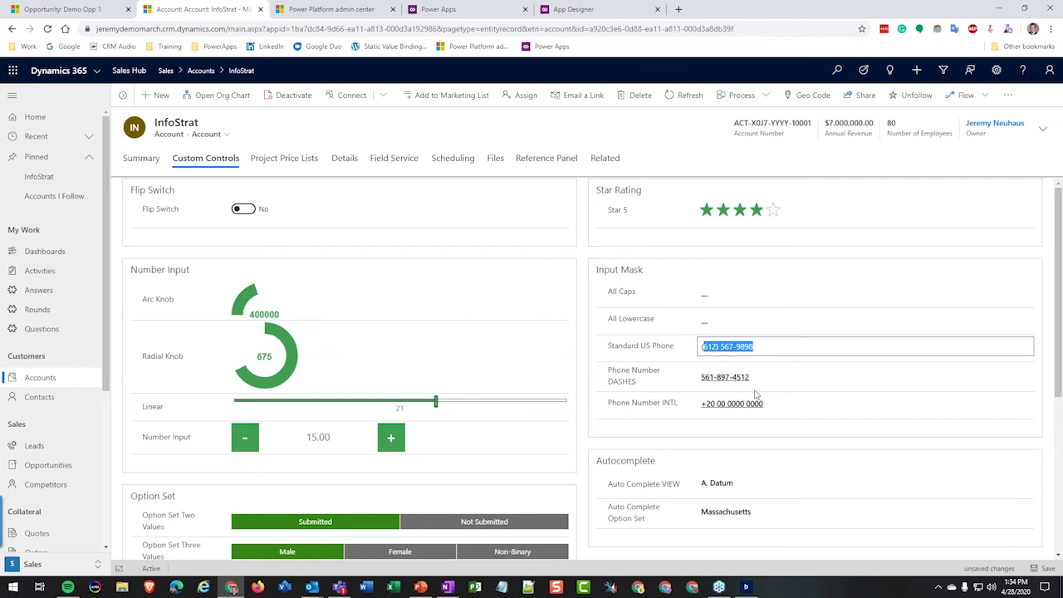
key("BackSpace")
key("Tab")
key("BackSpace")
key("Tab")
key("BackSpace")
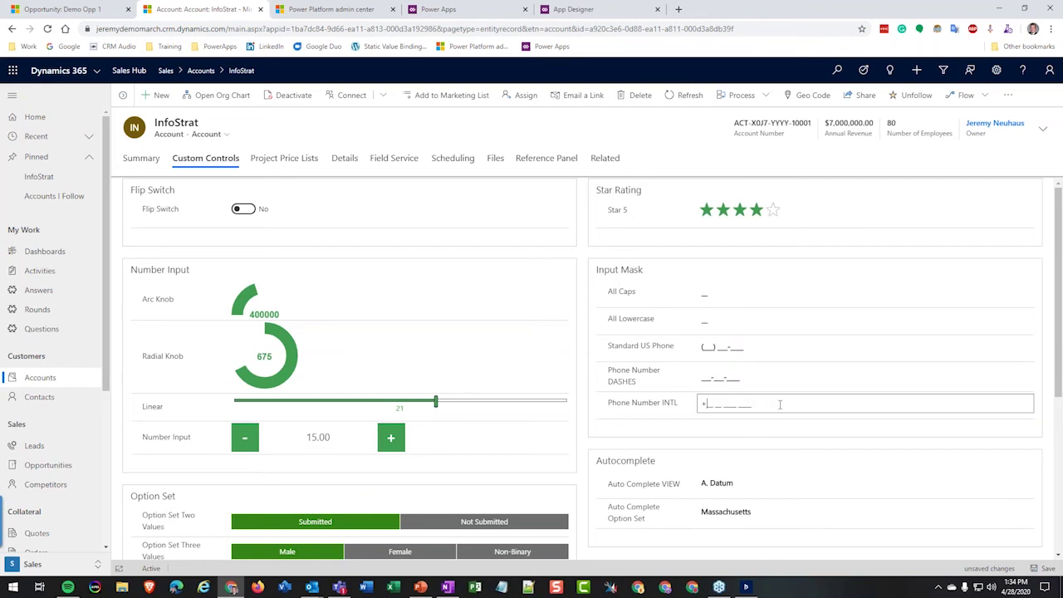
left_click(757, 346)
left_click(718, 350)
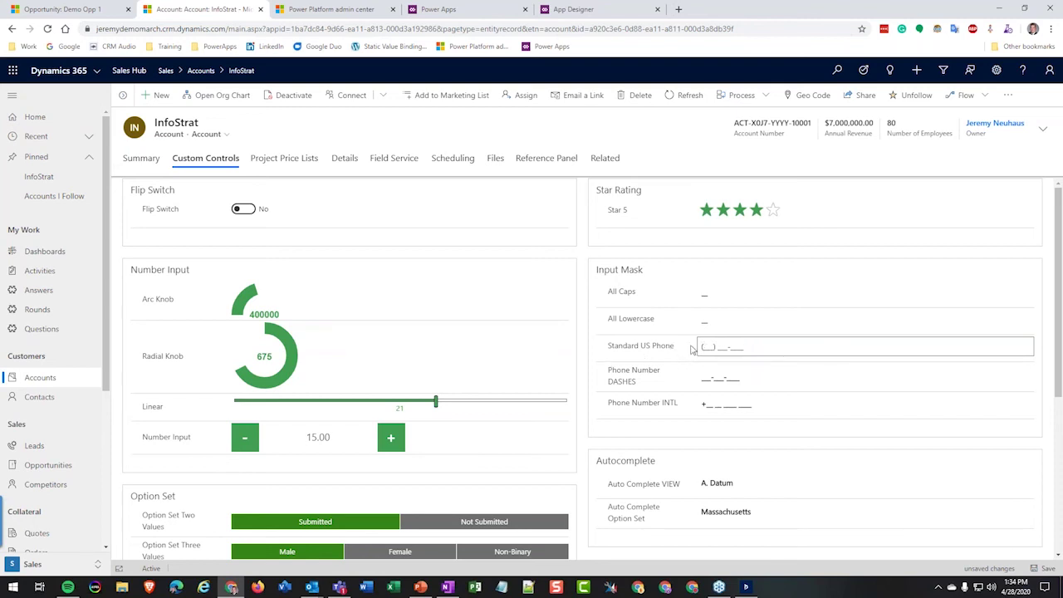
left_click(735, 377)
left_click(725, 374)
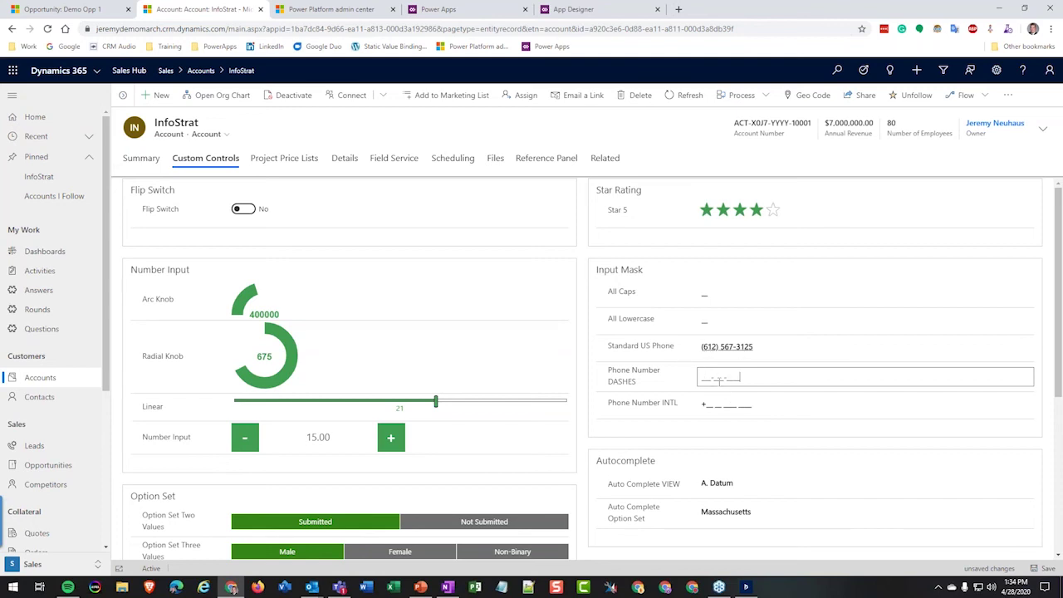
left_click(699, 401)
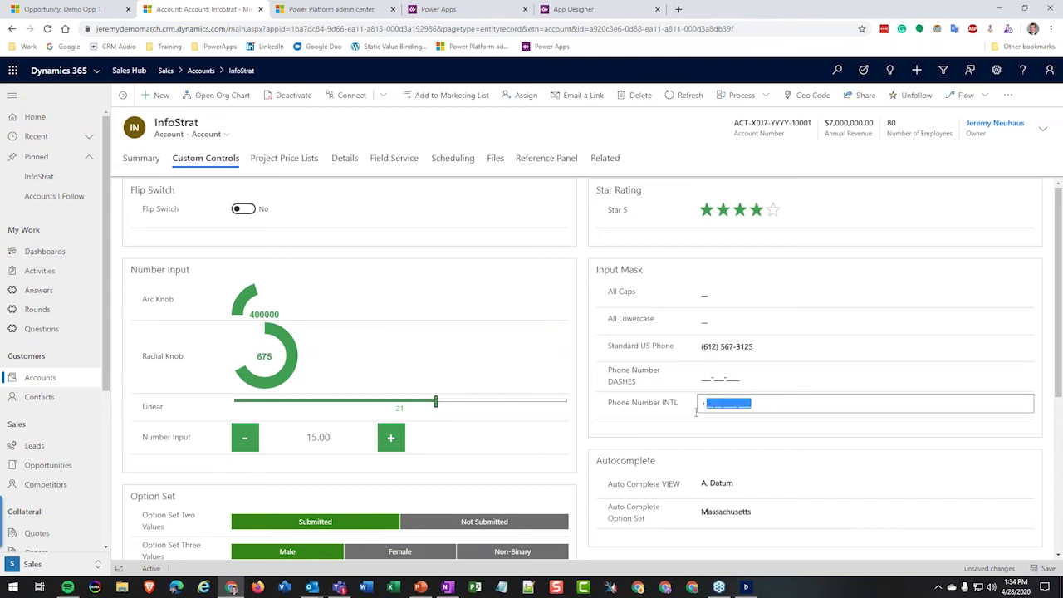
type("20 55 5555 5555")
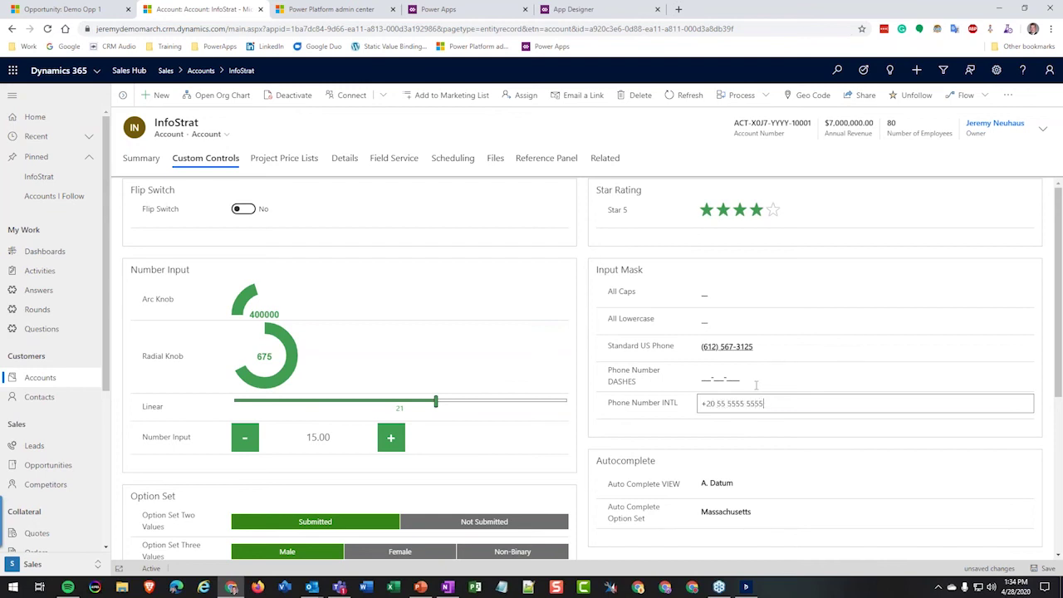
left_click_drag(765, 403, 689, 410)
left_click(723, 404)
- Clear the account from the Auto Complete VIEW field
scroll(647, 390, "down", 2)
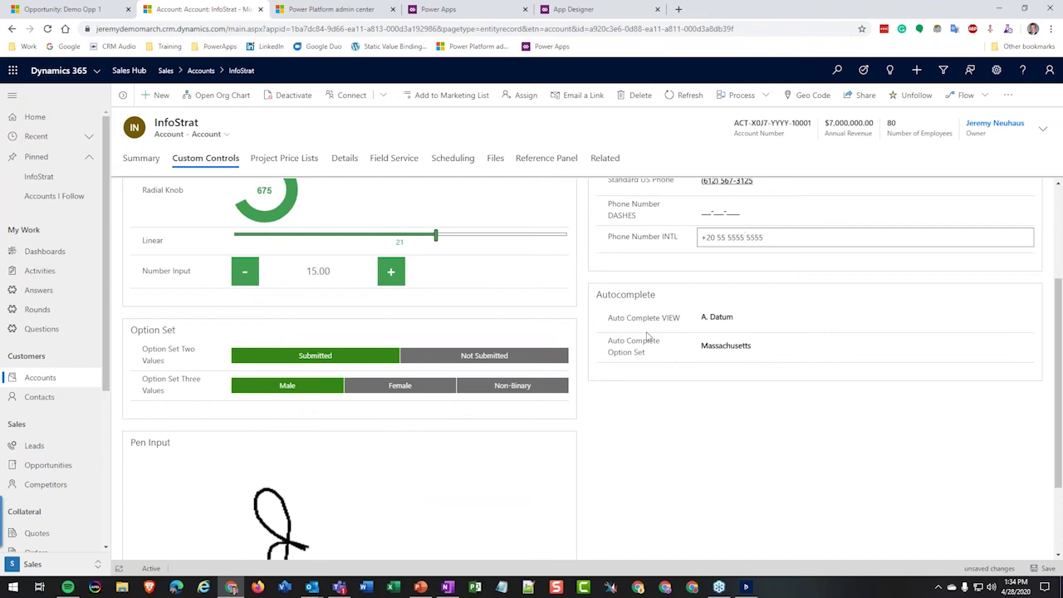
left_click(726, 319)
key("Delete")
- Remove Massachusetts from the Auto Complete Option Set field, leaving both Autocomplete fields empty
key("Tab")
key("Delete")
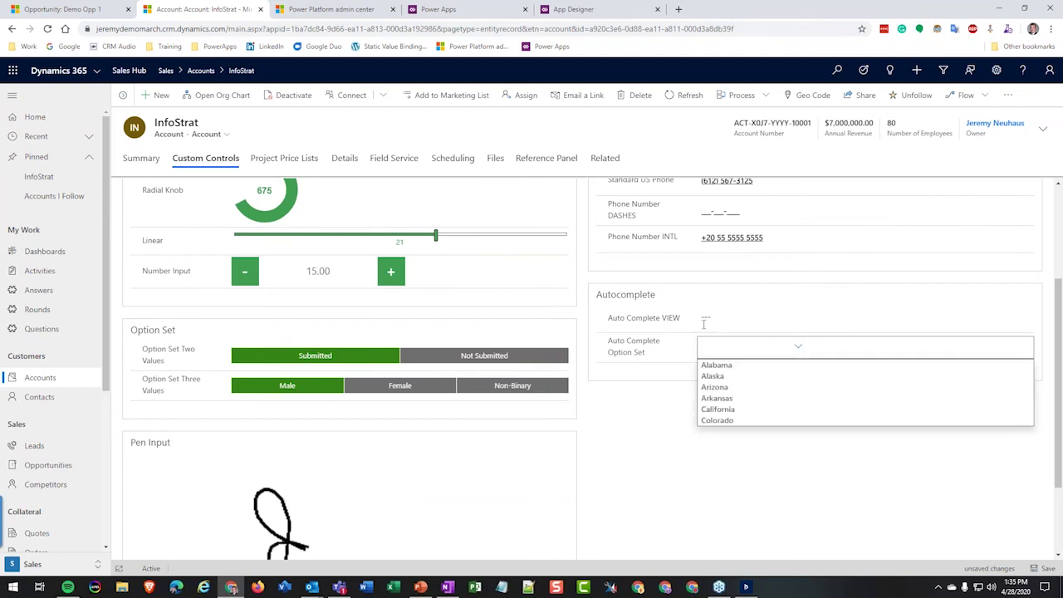
key("Tab")
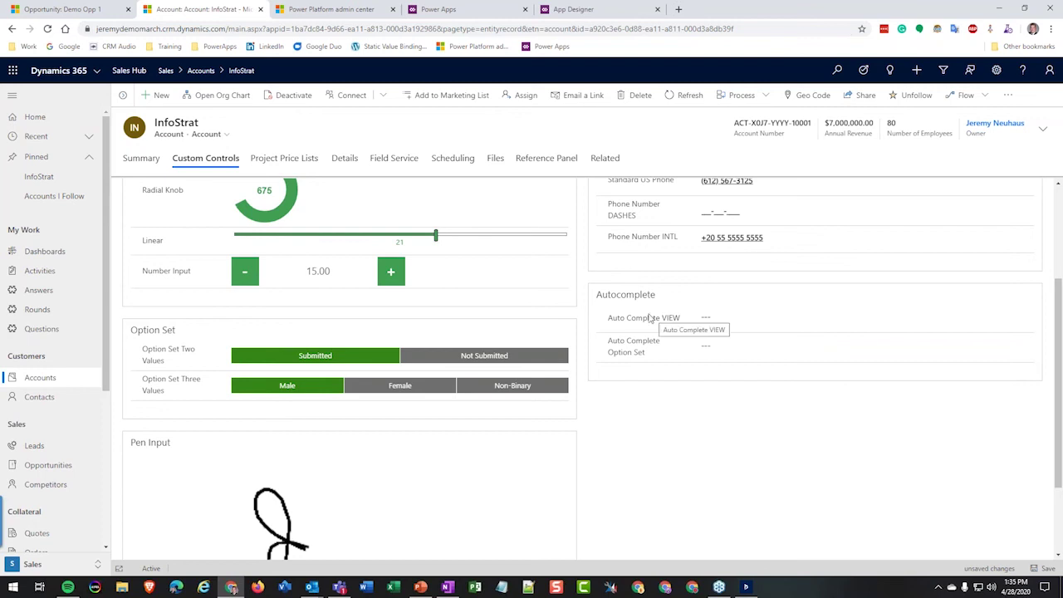
left_click(723, 321)
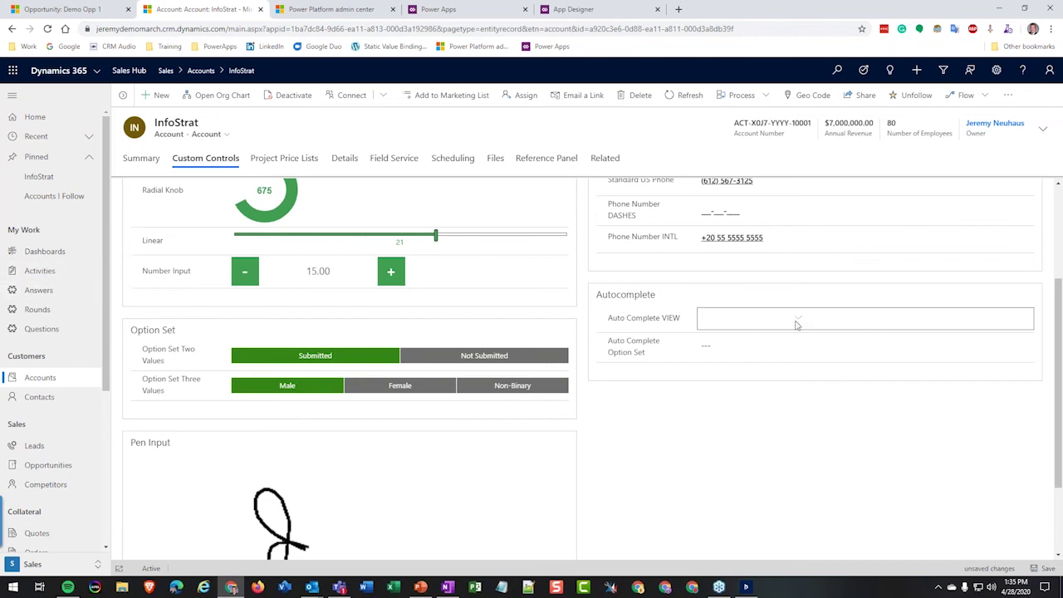
left_click(713, 347)
left_click(788, 320)
- Search Auto Complete VIEW for datum, then wine, and go to the Accounts list
type("datum")
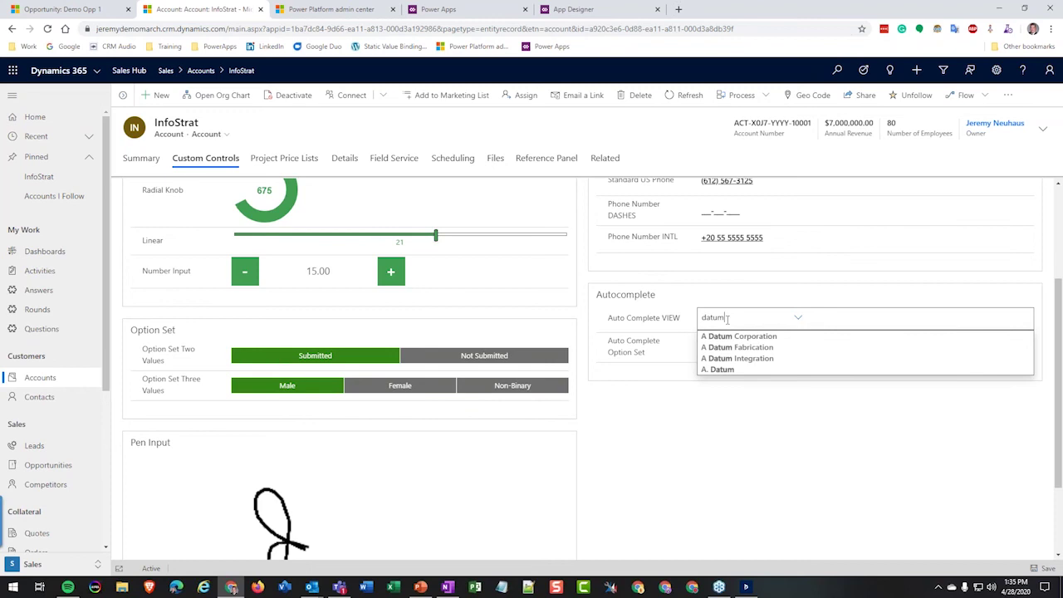
left_click_drag(731, 317, 694, 320)
key("BackSpace")
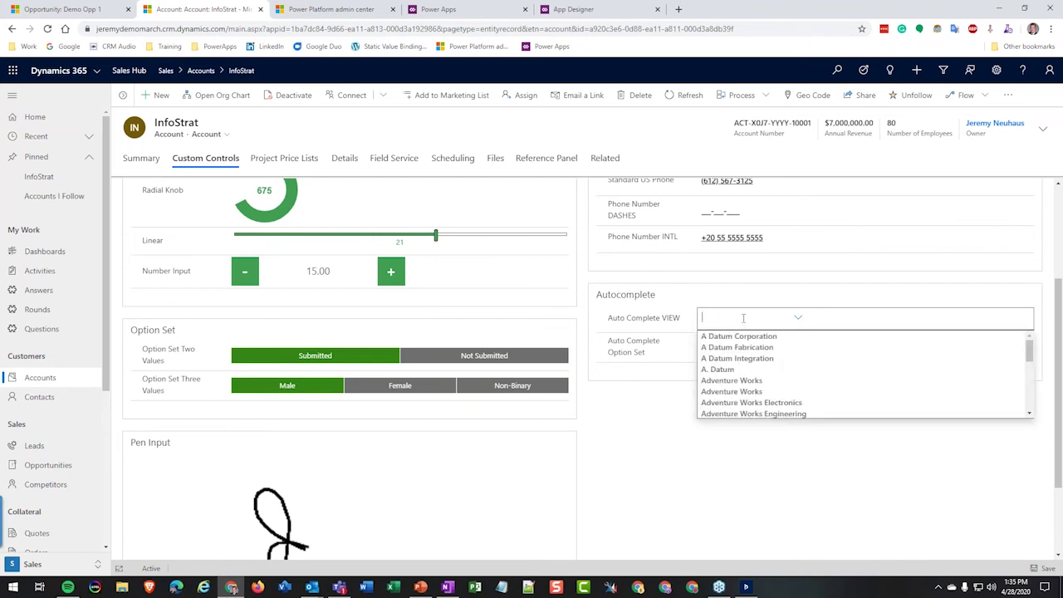
type("wine")
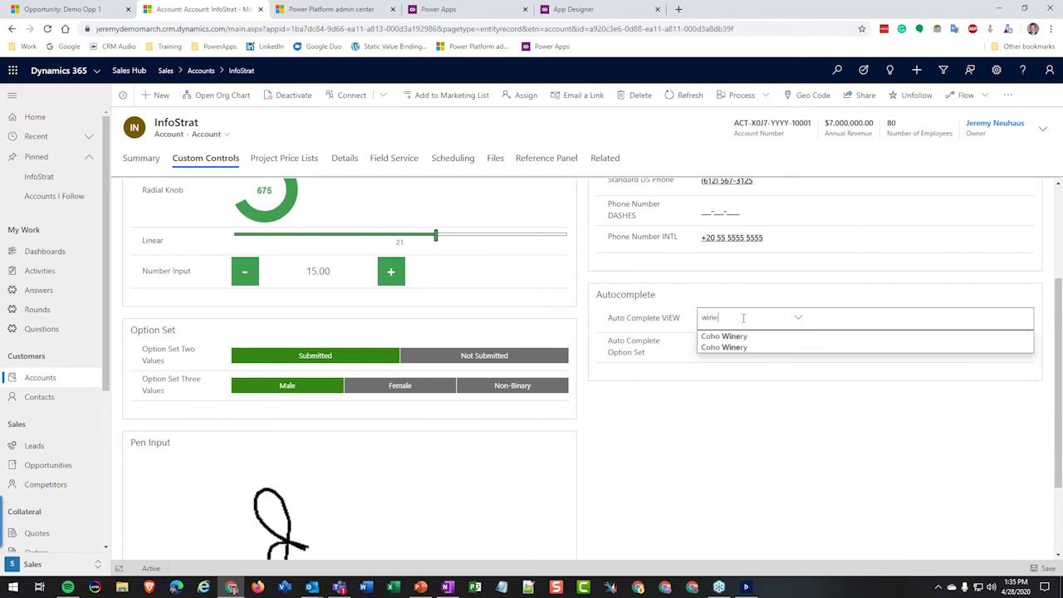
key("ctrl+a")
left_click(755, 319)
left_click(62, 378)
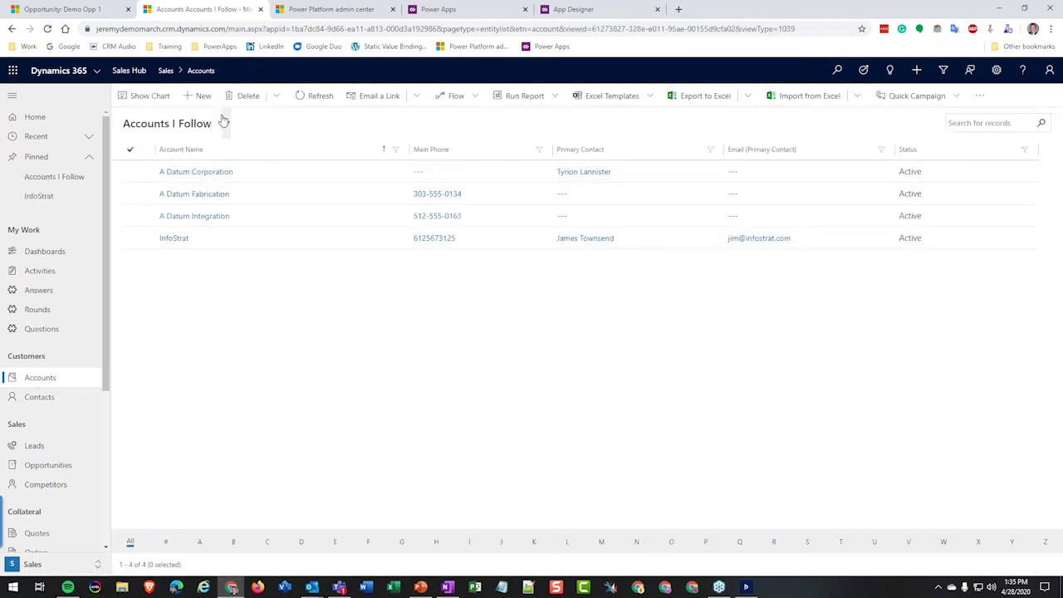
left_click(225, 123)
left_click(150, 161)
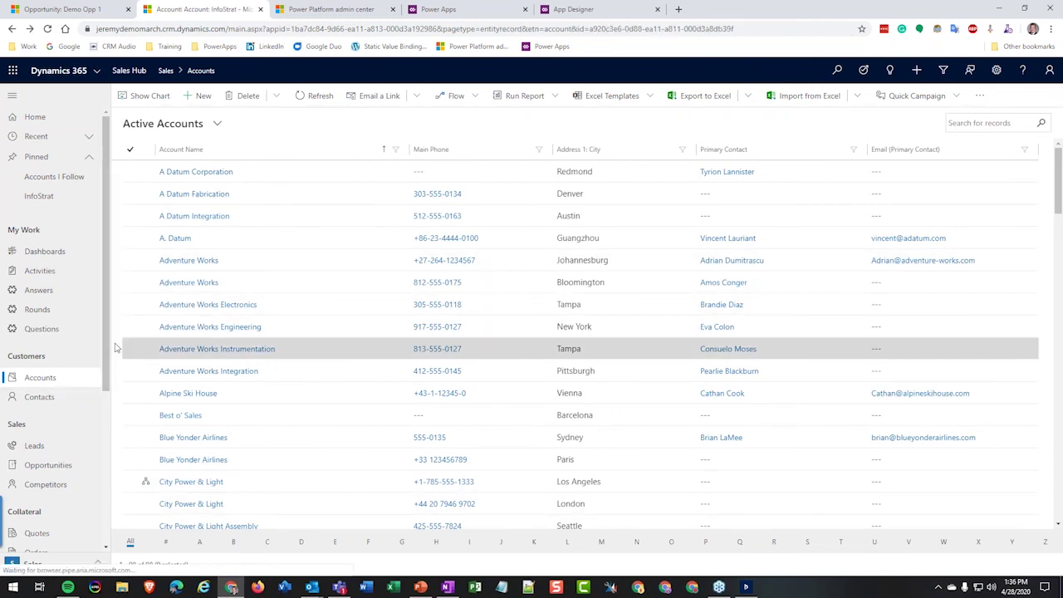
left_click(38, 196)
left_click(82, 143)
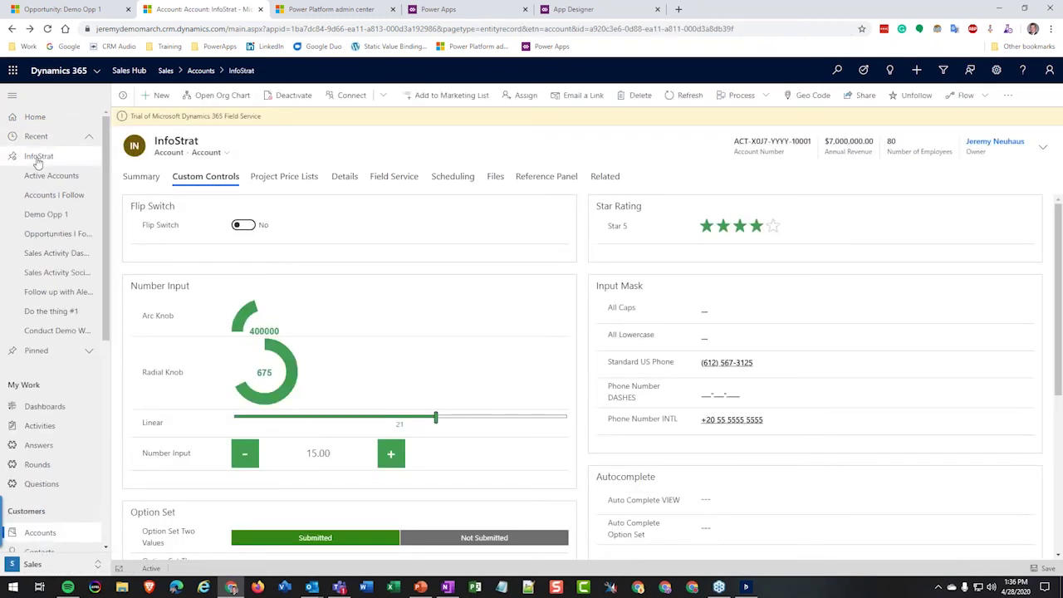
left_click(38, 156)
left_click(205, 177)
scroll(707, 443, "down", 3)
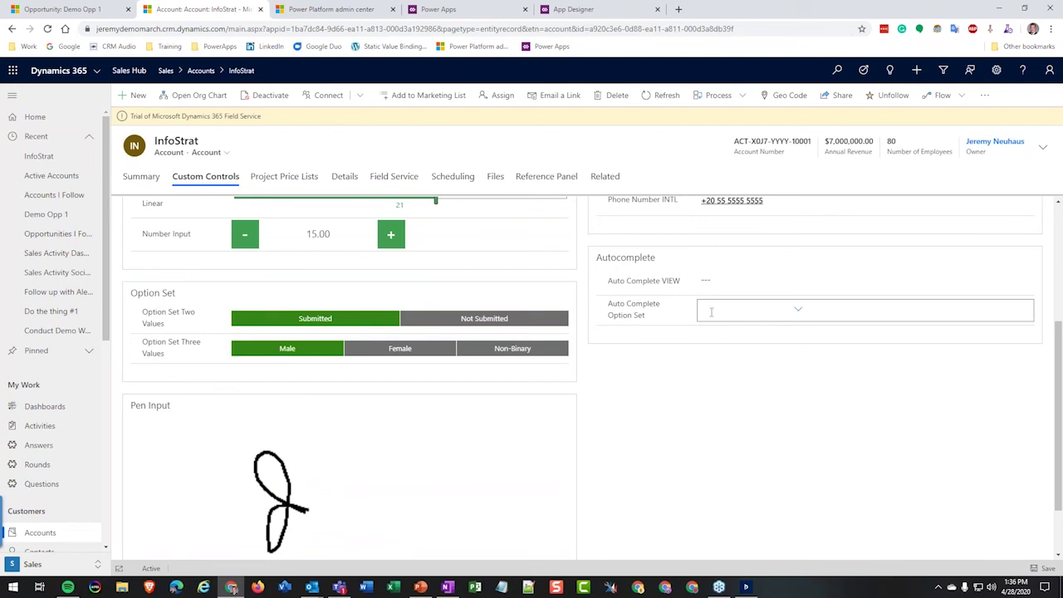
left_click(708, 312)
type("wash")
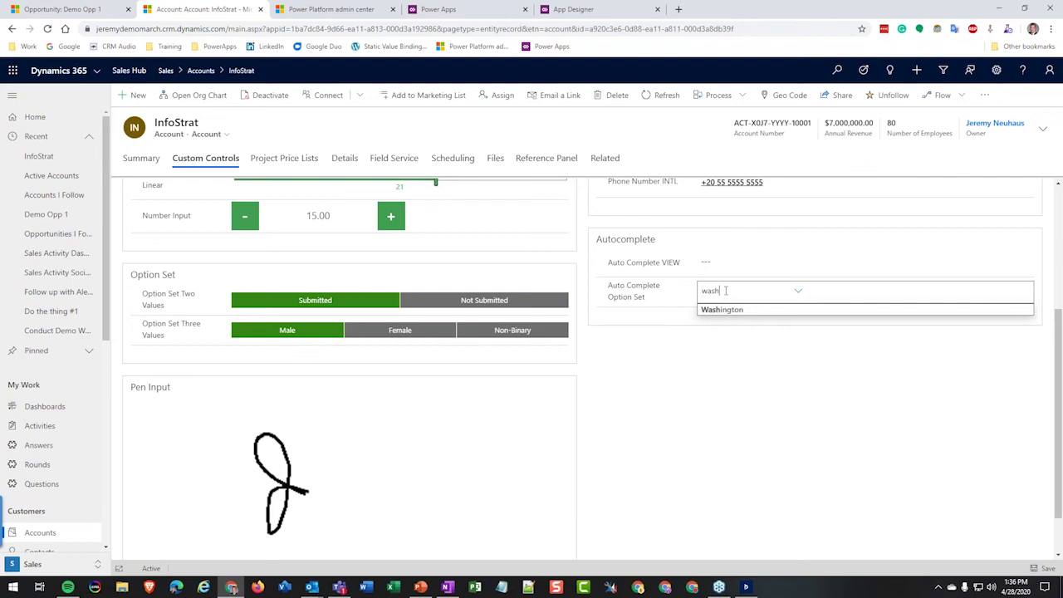
left_click(731, 310)
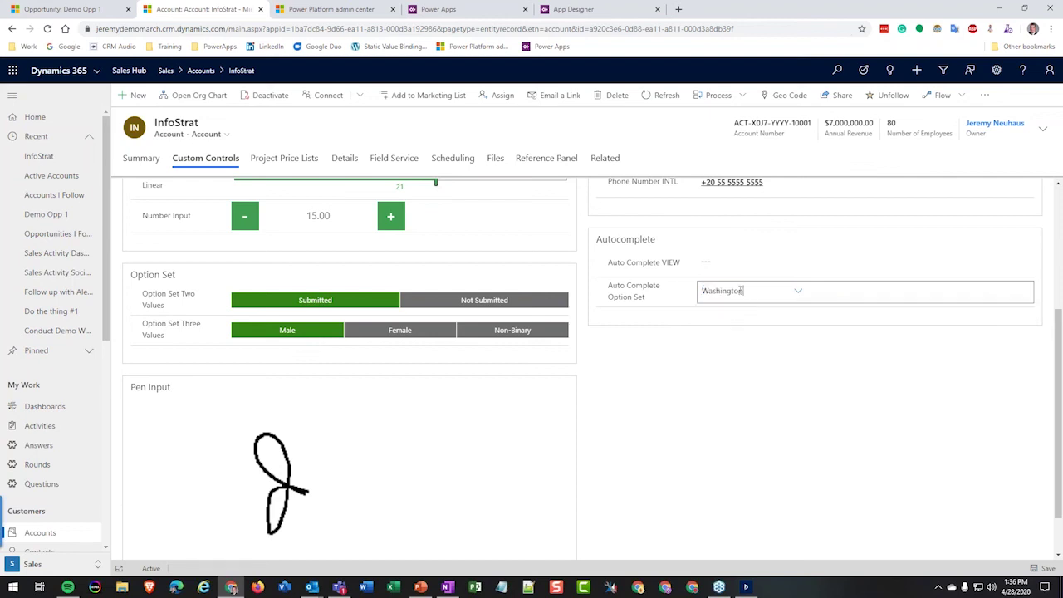
left_click_drag(745, 290, 652, 293)
type("rho")
left_click(731, 313)
left_click(751, 290)
key("ctrl+a")
key("BackSpace")
left_click(722, 377)
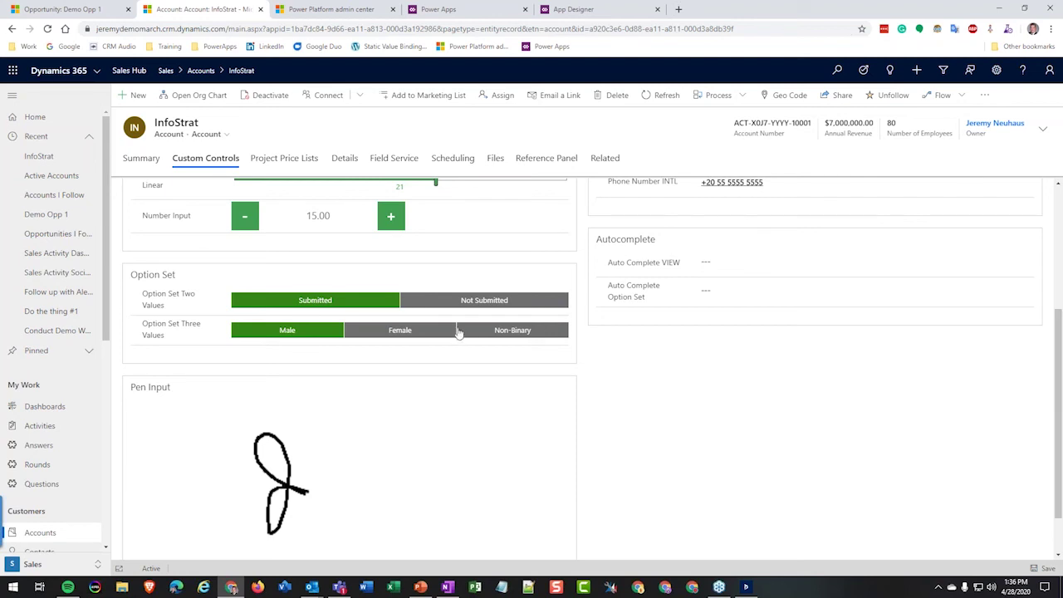
scroll(50, 390, "down", 3)
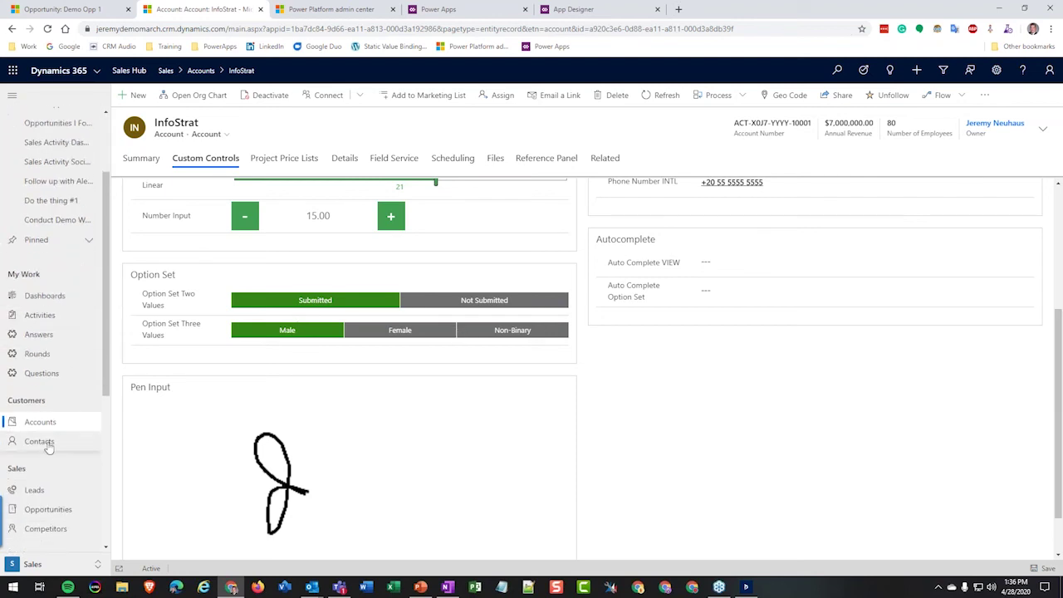
- Open Demo Opp 1 from Opportunities and preview its Close as Lost dialog without saving
left_click(43, 513)
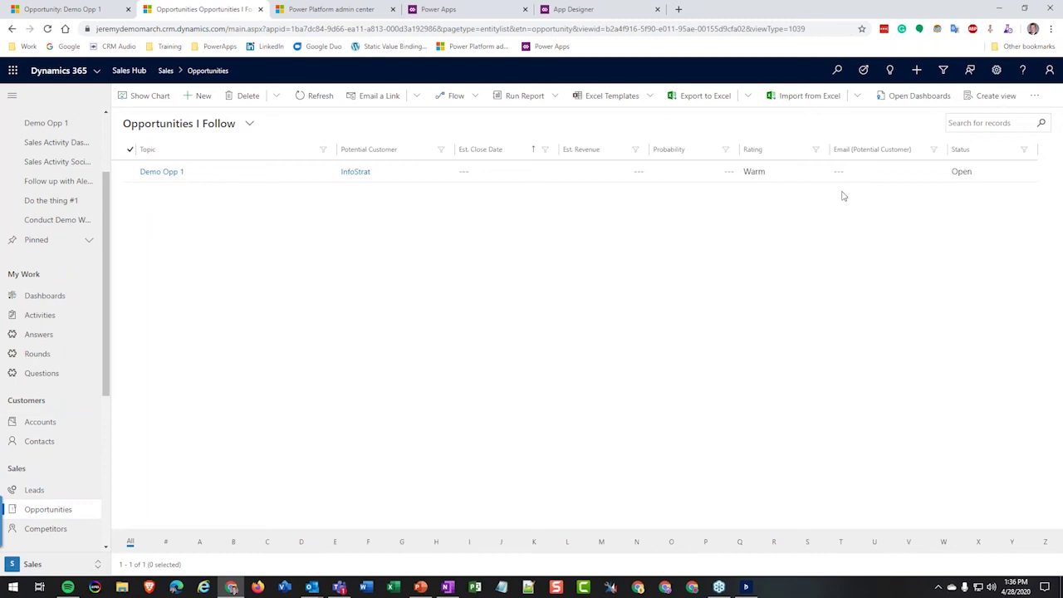
left_click(170, 171)
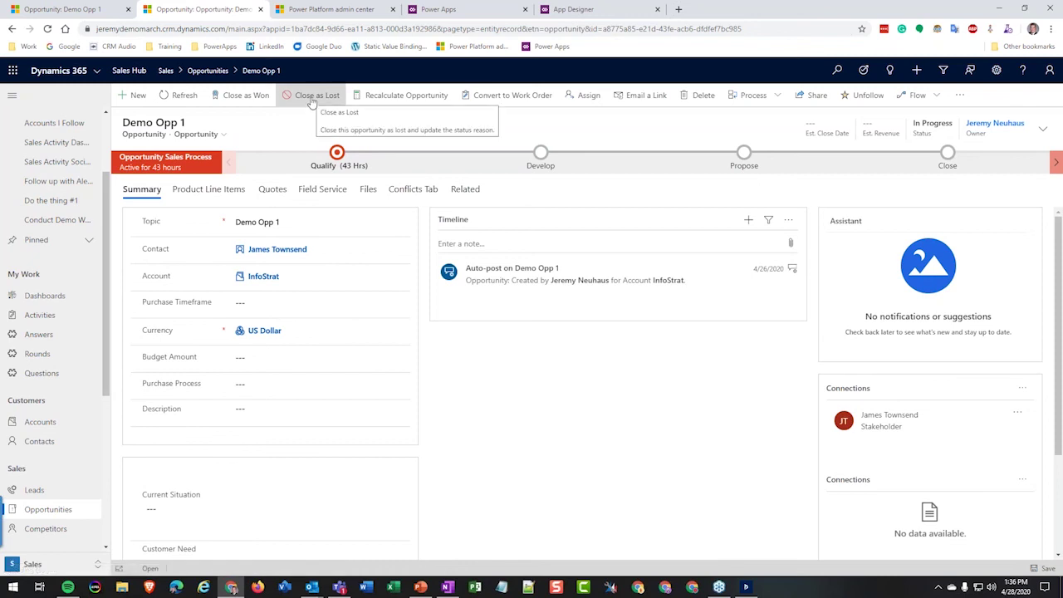
left_click(311, 97)
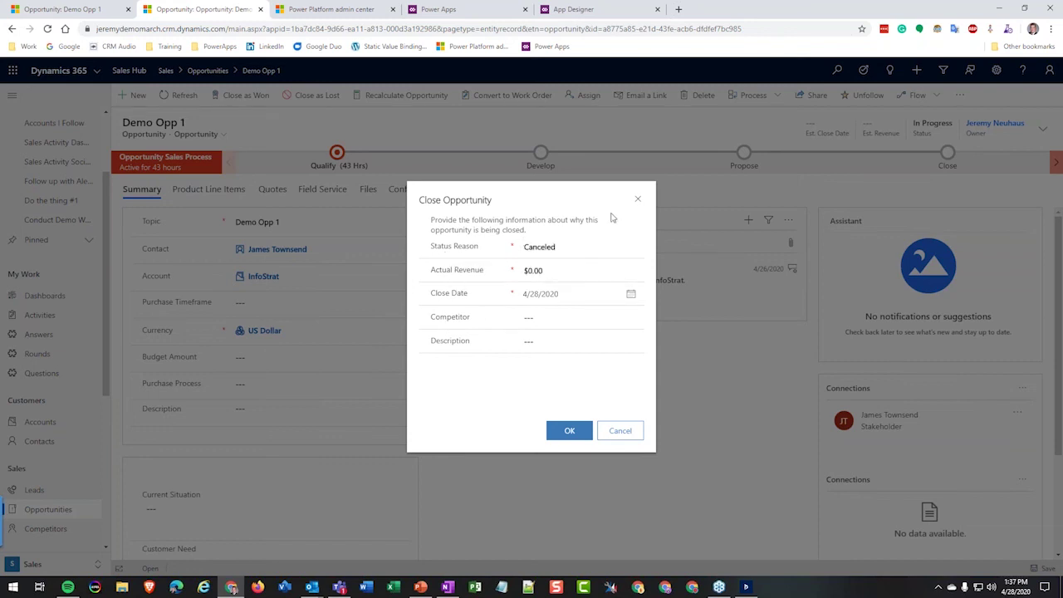
left_click(637, 199)
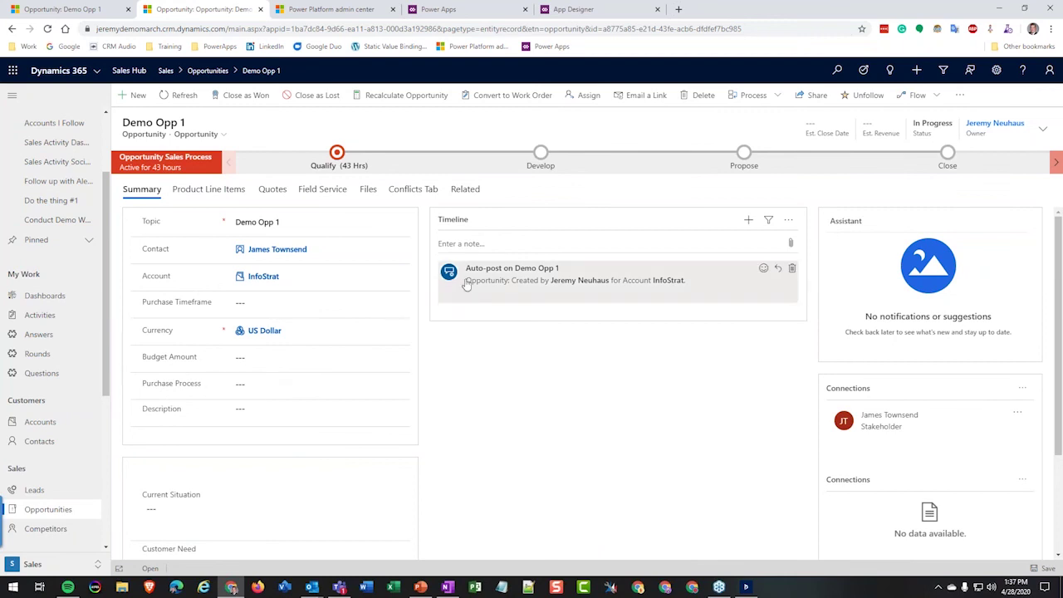
- Open the InfoStrat account from the Accounts I Follow list and review its timeline
left_click(65, 423)
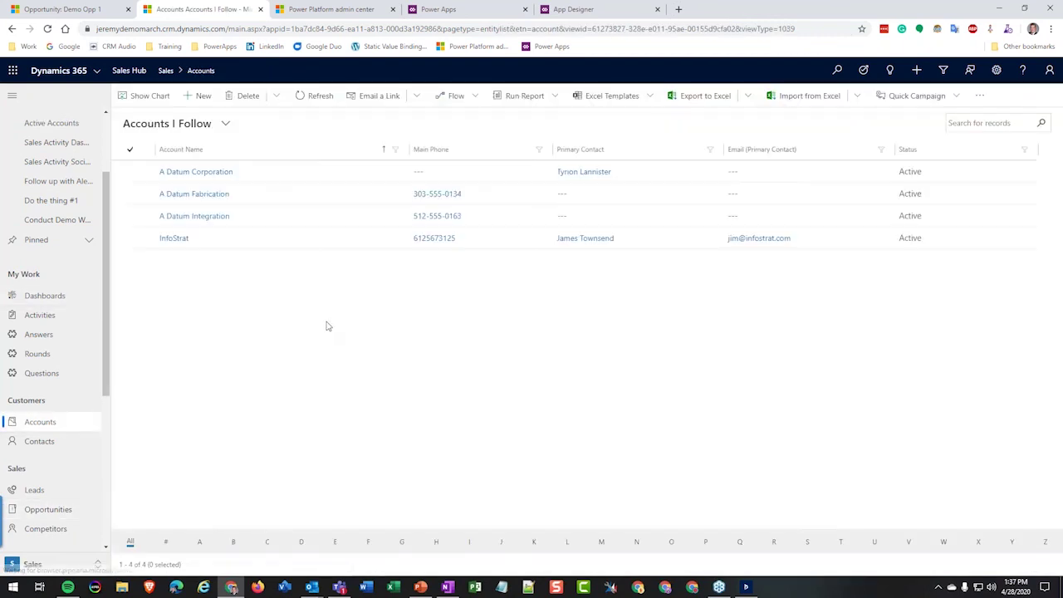
left_click(174, 239)
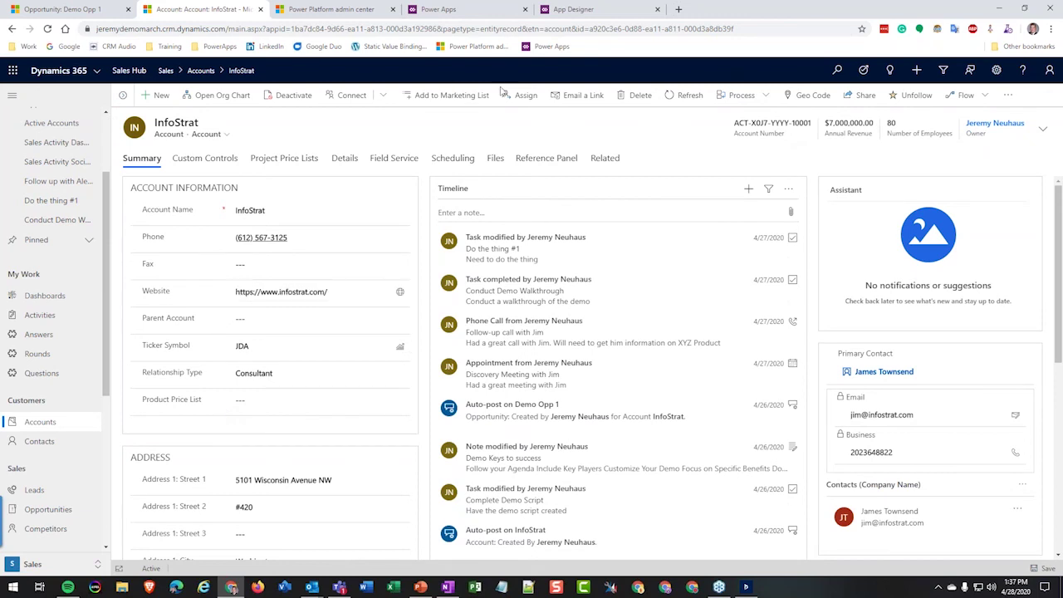
scroll(485, 292, "down", 2)
scroll(485, 292, "up", 2)
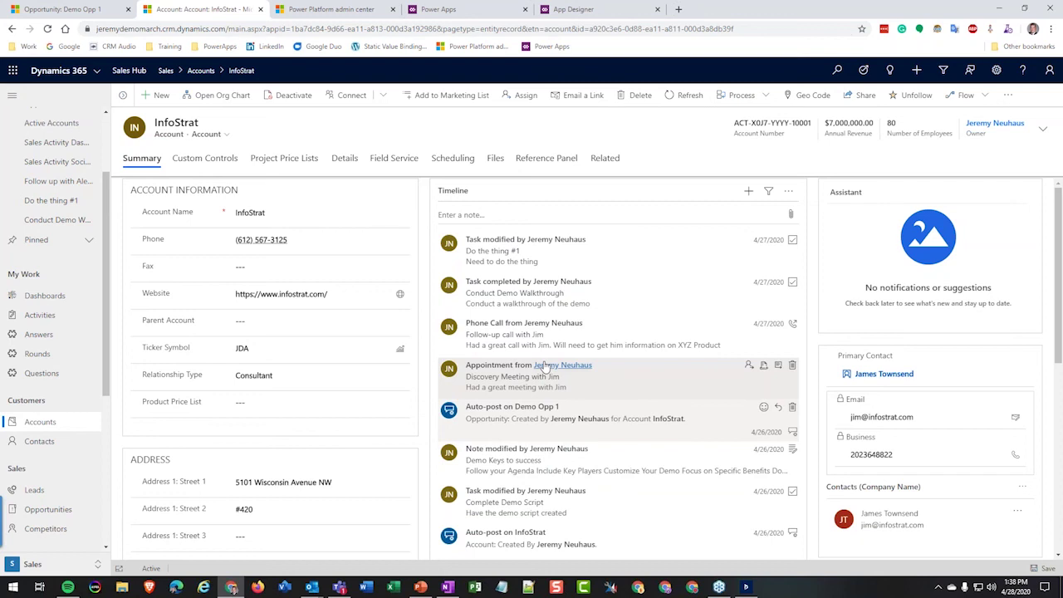
- Quick-create a phone call on InfoStrat's timeline with a subject and a note that it went well
left_click(748, 191)
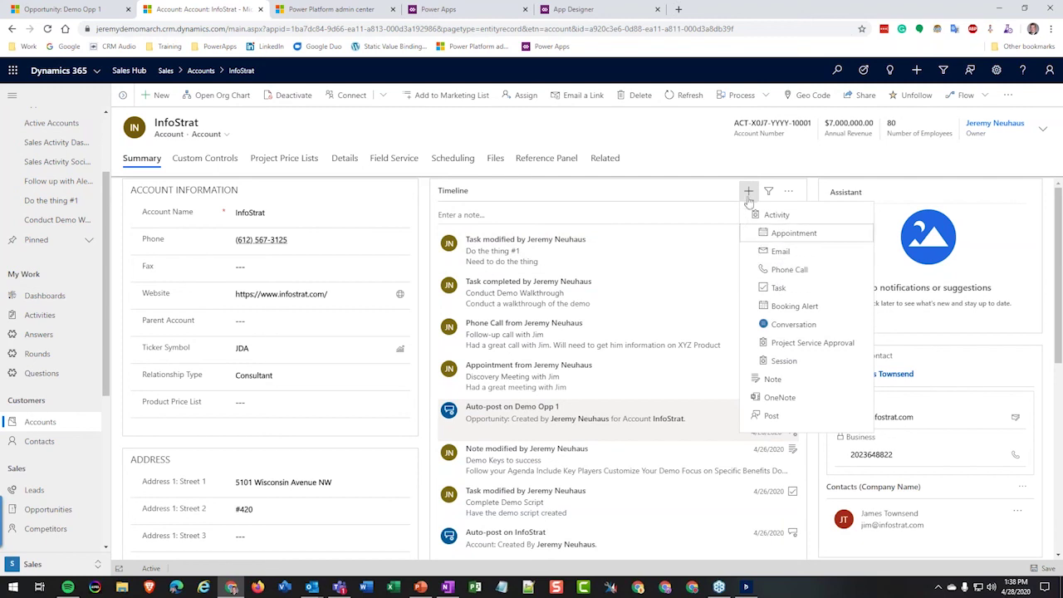
left_click(792, 274)
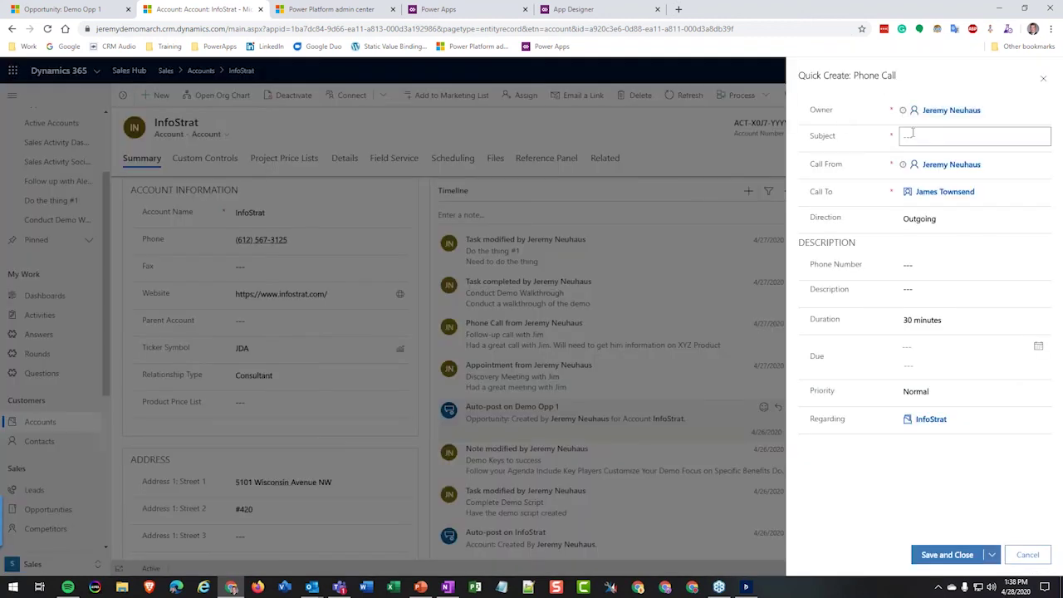
left_click(910, 134)
type("had a call with Julie")
left_click(919, 294)
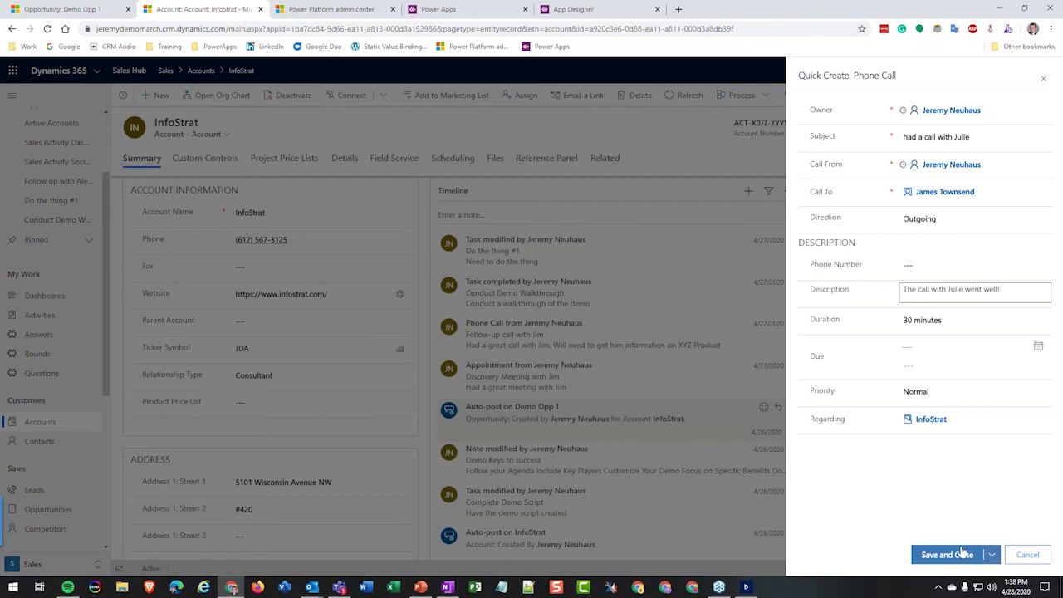
left_click(958, 554)
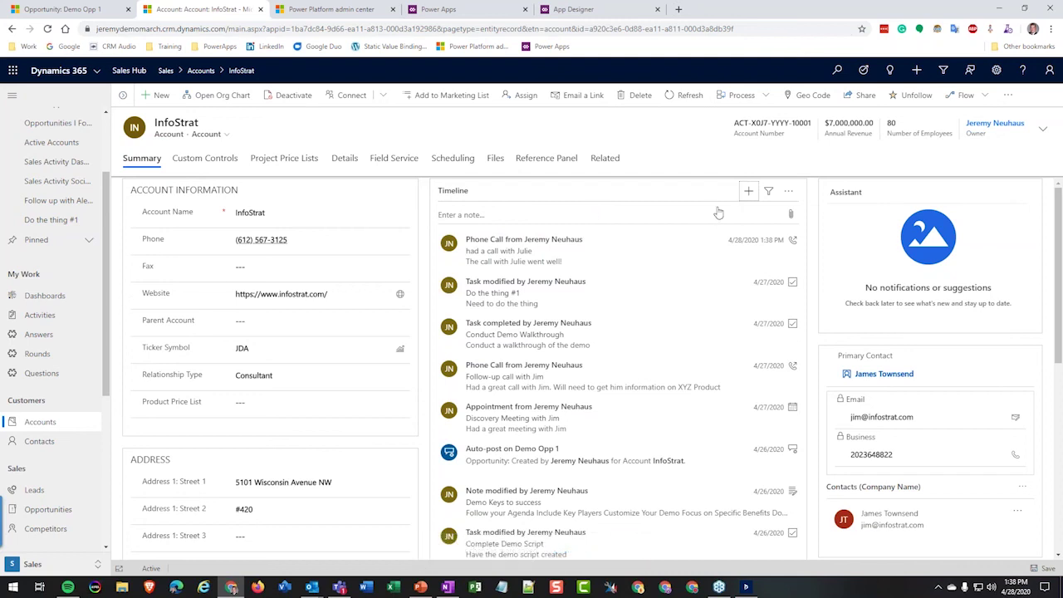
- Filter InfoStrat's timeline to Phone Call activities, also reviewing the Activity status and Modified date filters
left_click(768, 193)
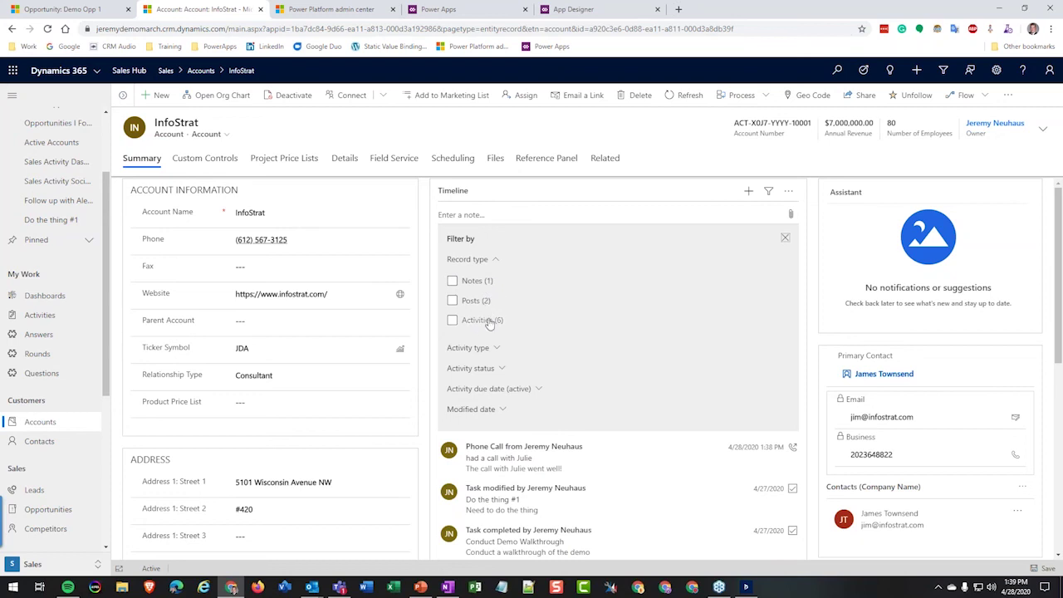
left_click(495, 349)
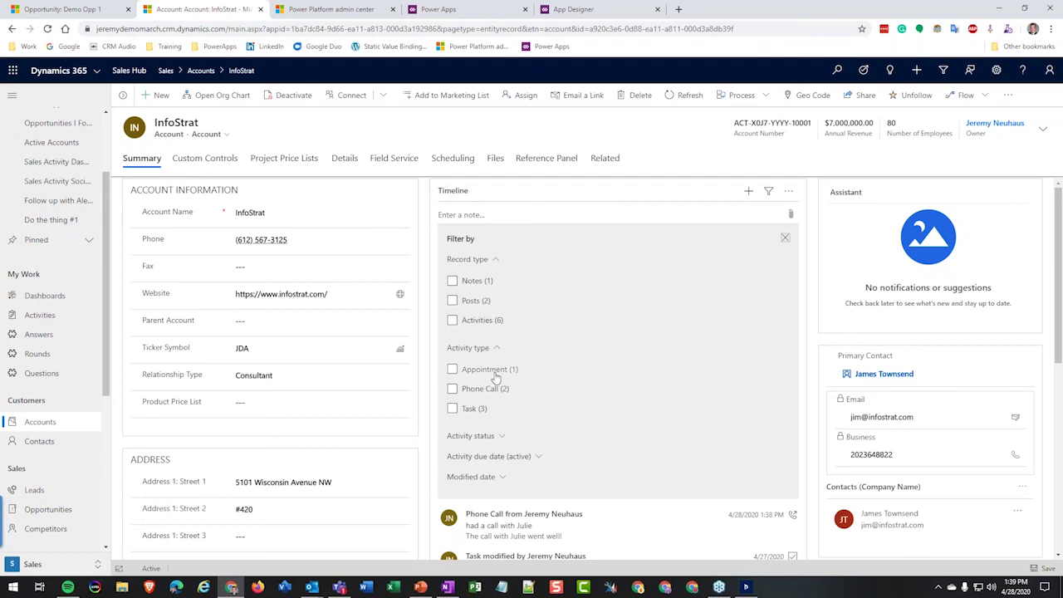
left_click(456, 391)
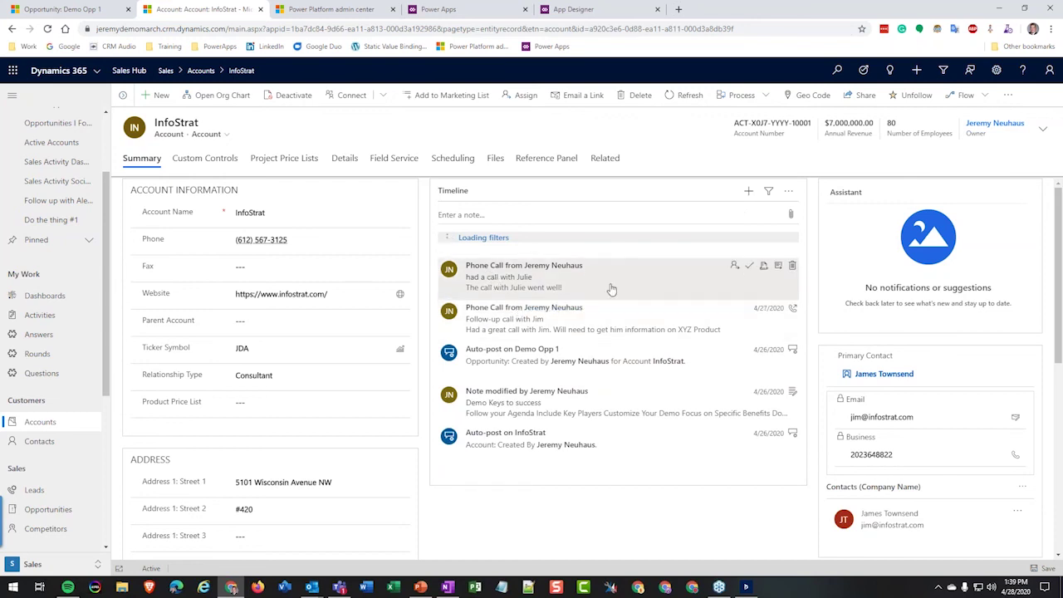
left_click(768, 191)
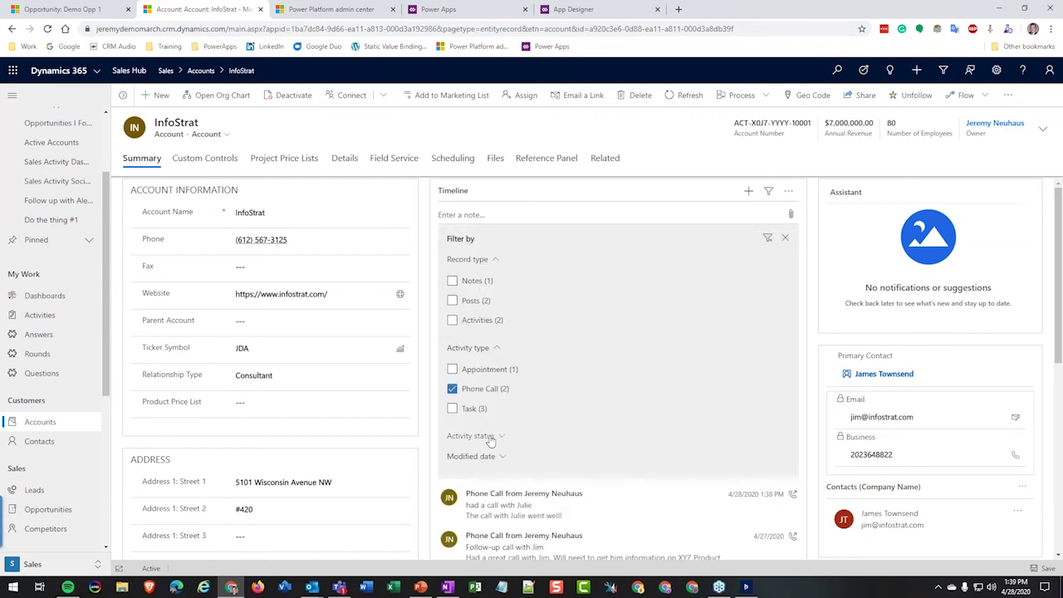
left_click(481, 437)
scroll(517, 440, "down", 1)
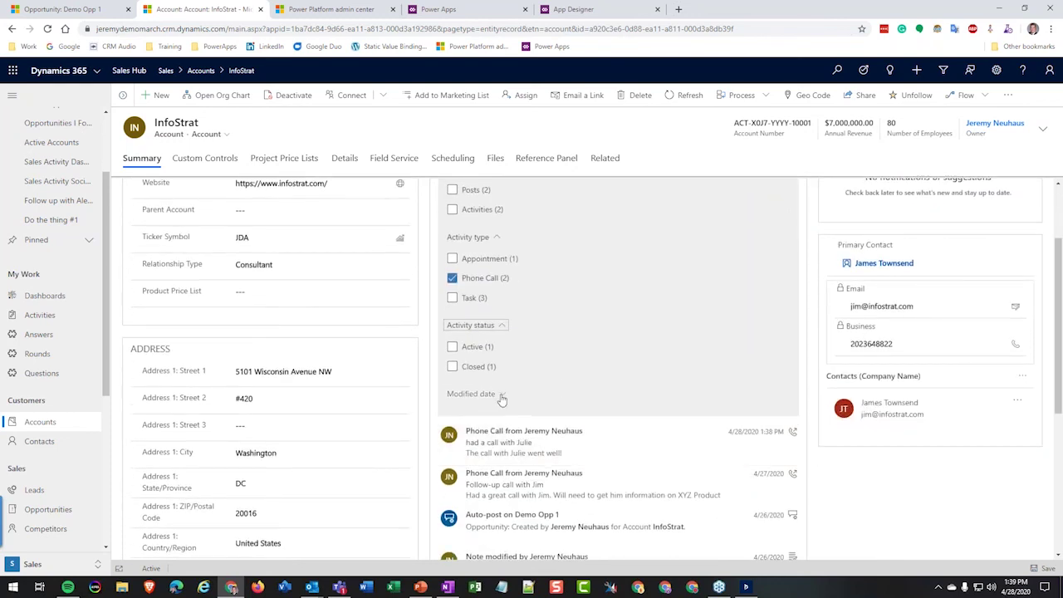
left_click(502, 395)
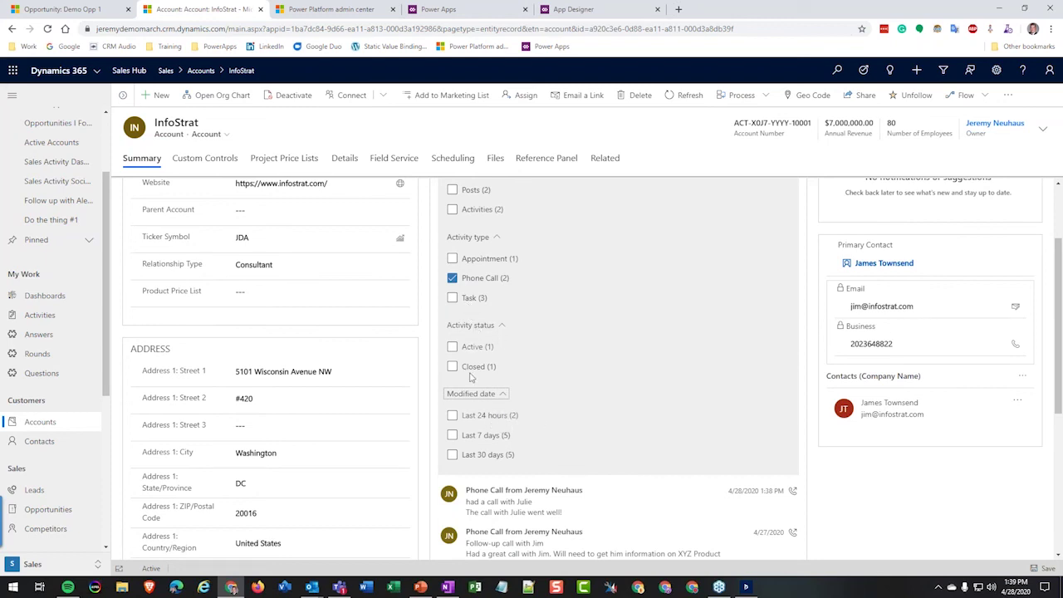
scroll(441, 333, "up", 3)
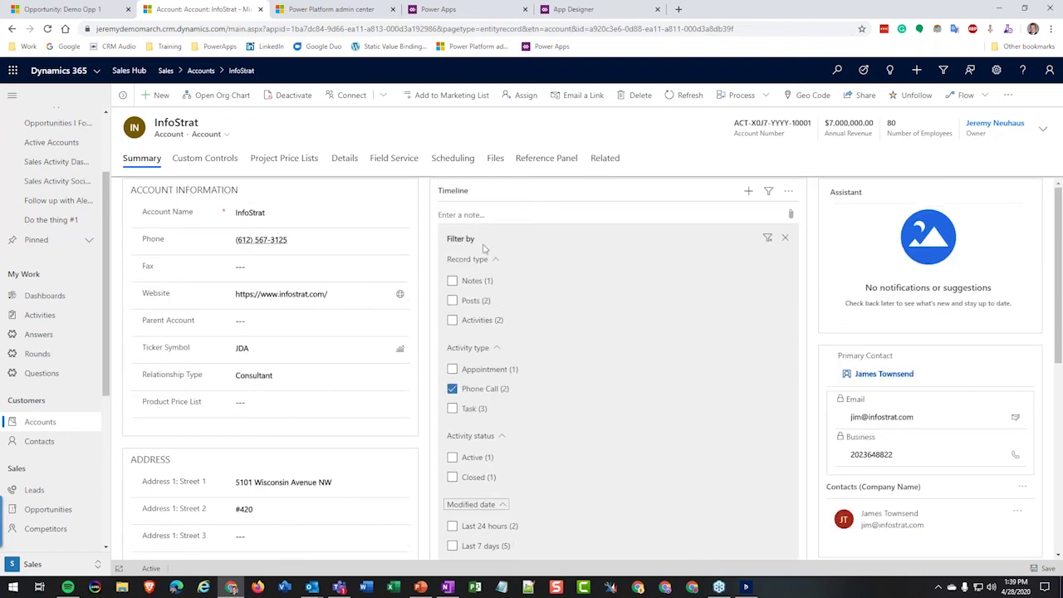
scroll(530, 303, "down", 1)
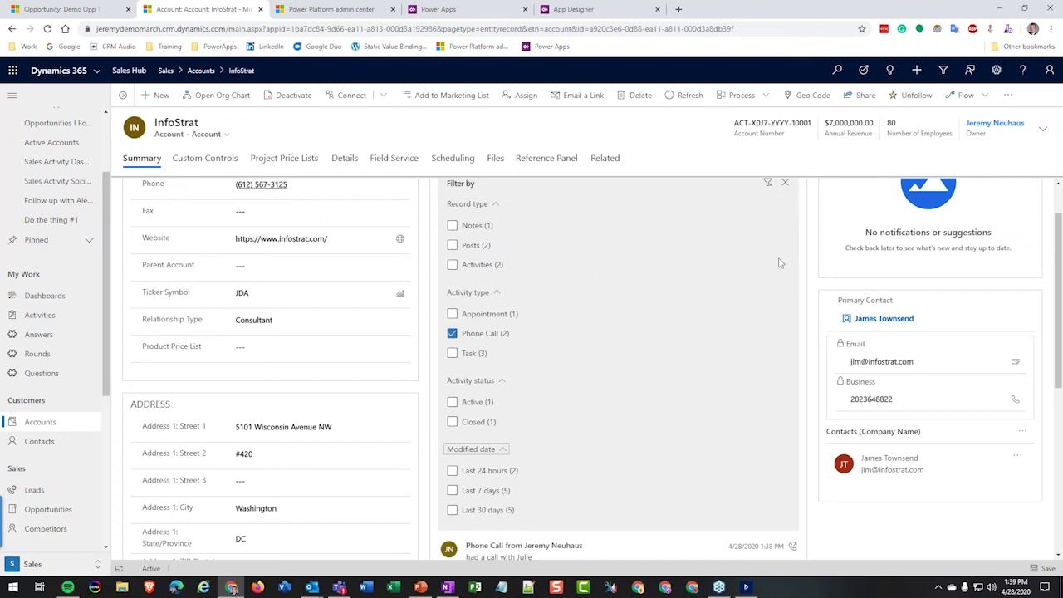
left_click(784, 182)
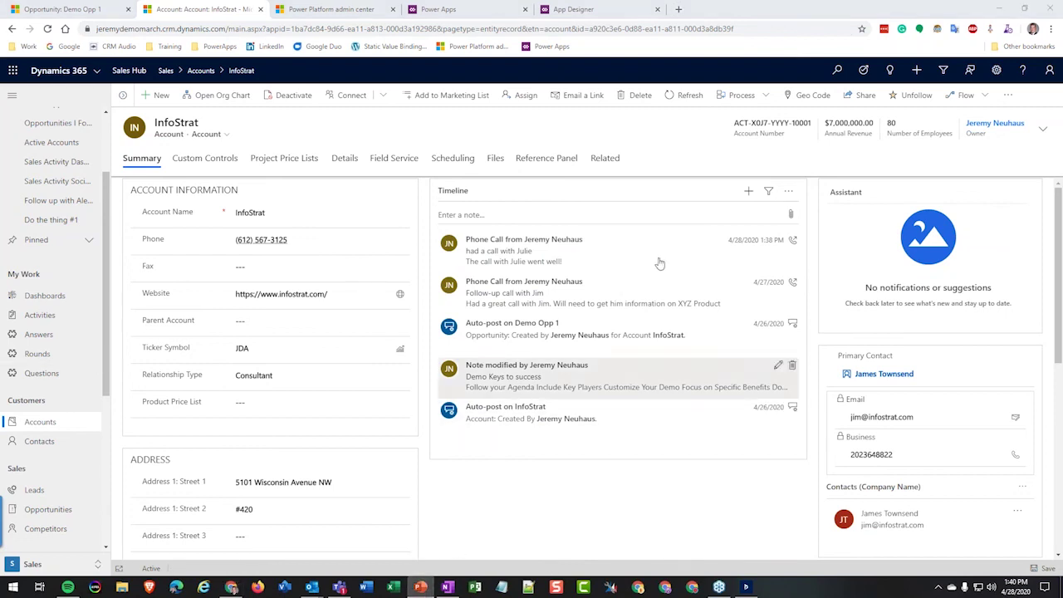
- Resume the slide show full screen and advance to the Unified Interface Upgrade Plan slide
key("shift+F5")
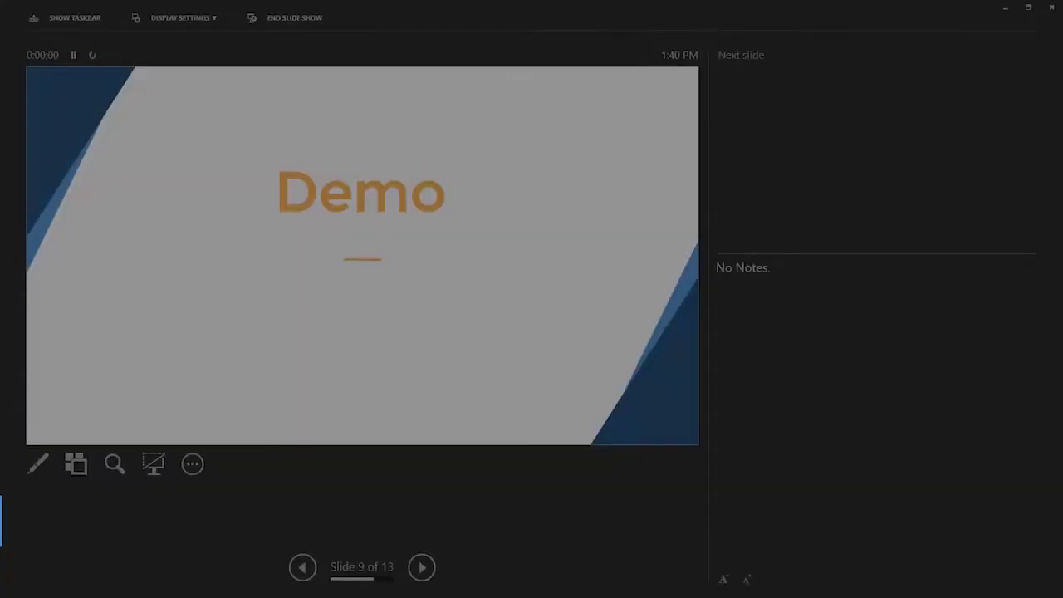
left_click(213, 20)
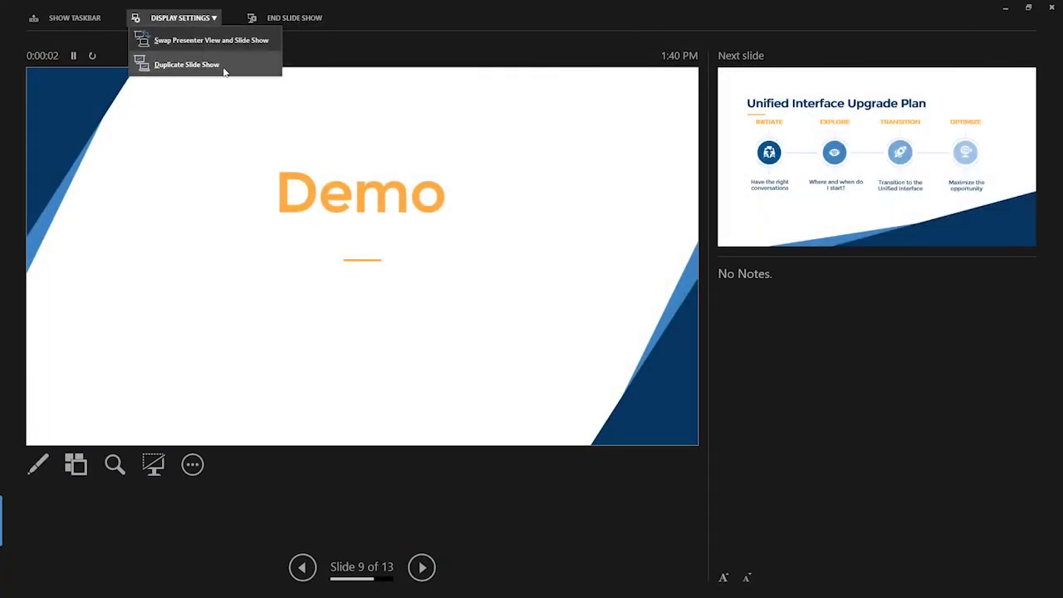
left_click(210, 43)
key("Right")
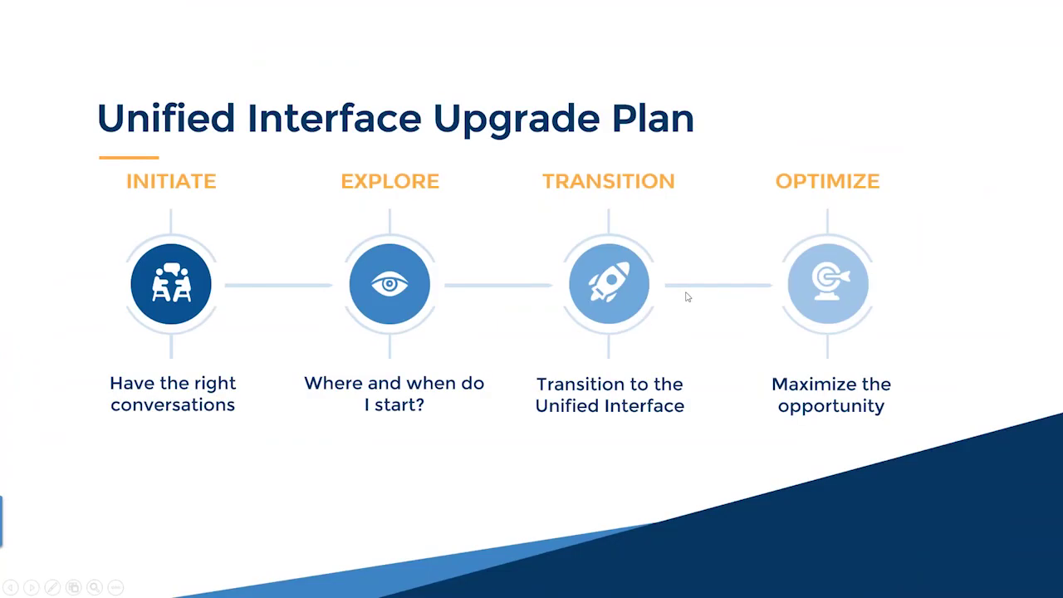